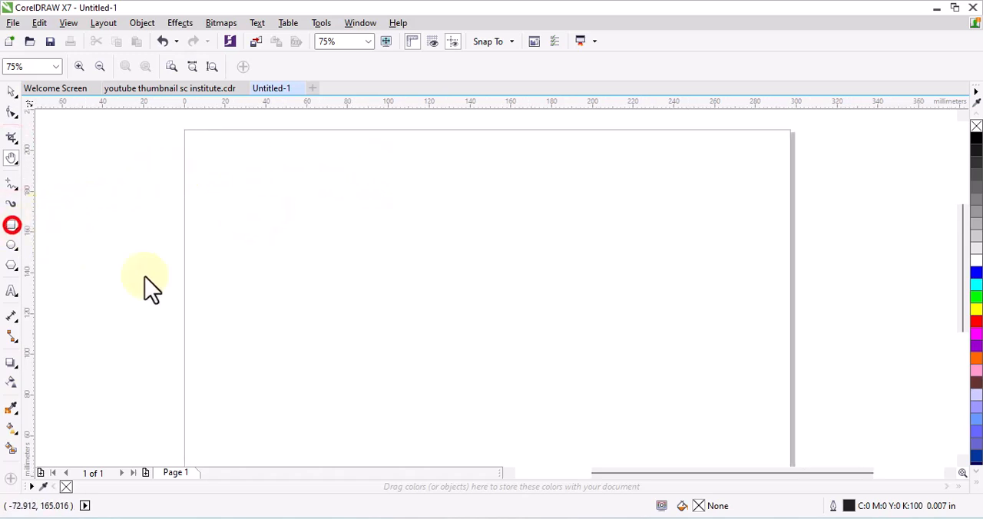
- Draw a rectangle about 38 by 66 mm on the page, skew it into a right-leaning parallelogram and shift it slightly down
drag(302, 205, 379, 340)
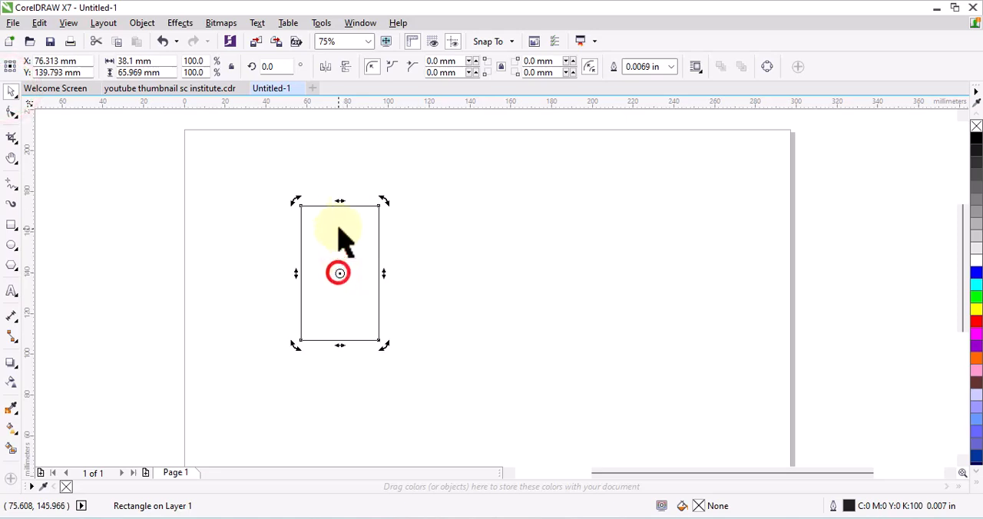
drag(340, 204, 372, 205)
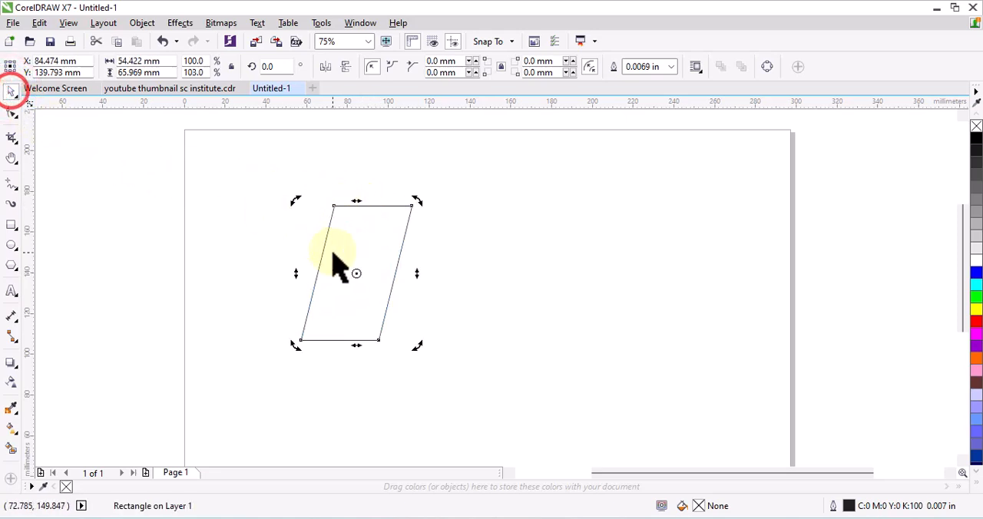
click(294, 212)
drag(326, 237, 338, 265)
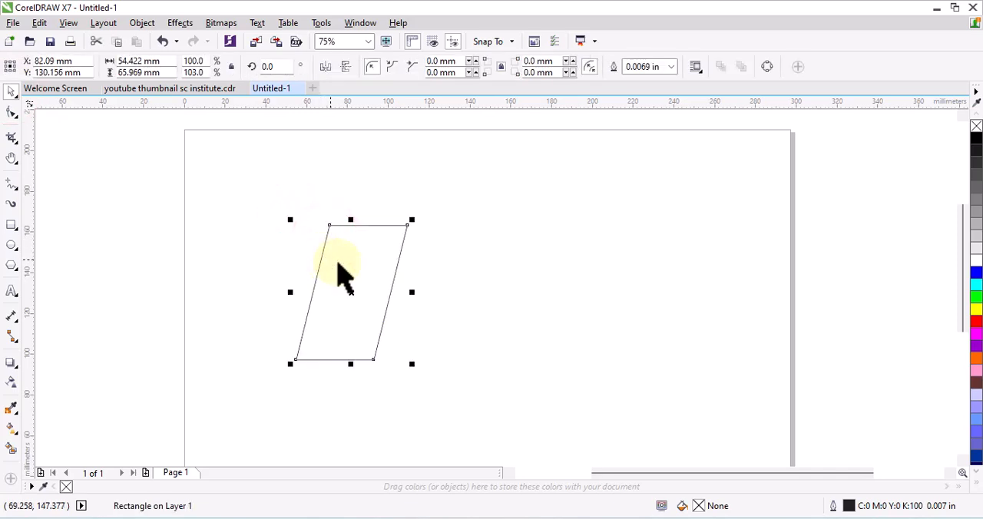
- Fill the parallelogram with white and add a drop shadow from its centre out past its left edge
click(11, 363)
scroll(367, 284, up, 2)
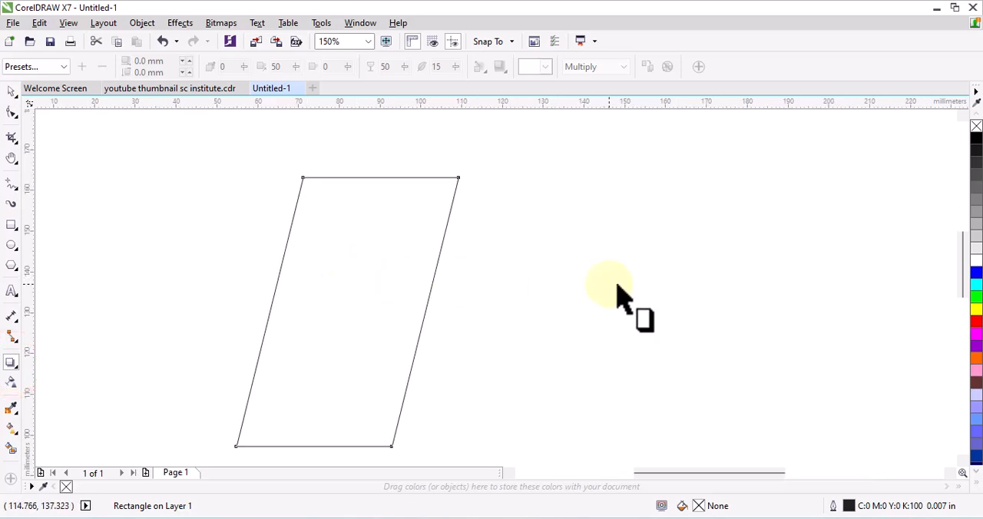
click(420, 308)
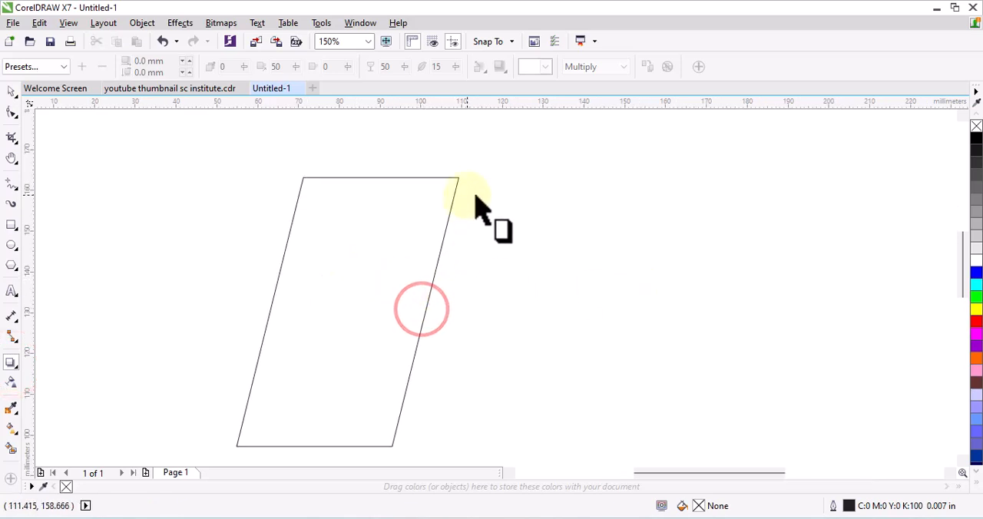
click(454, 177)
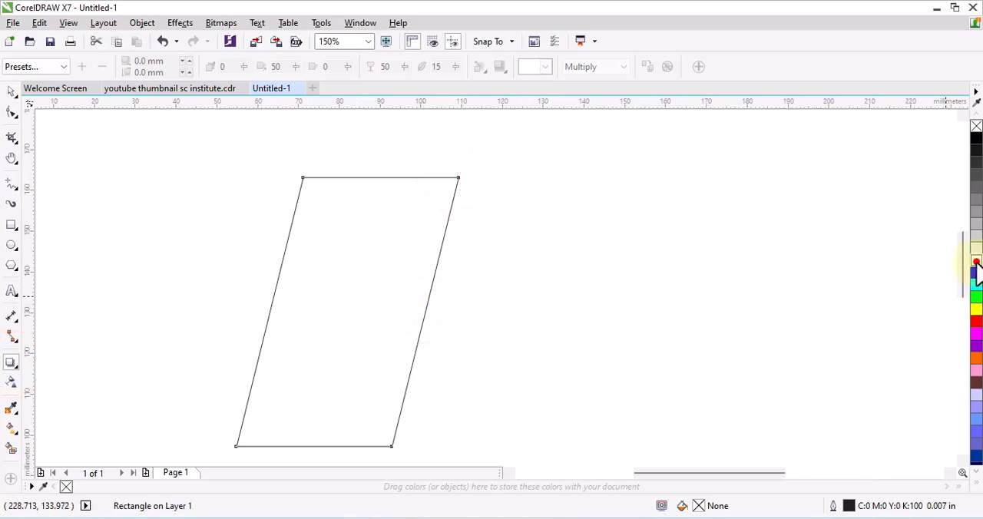
drag(346, 311, 276, 307)
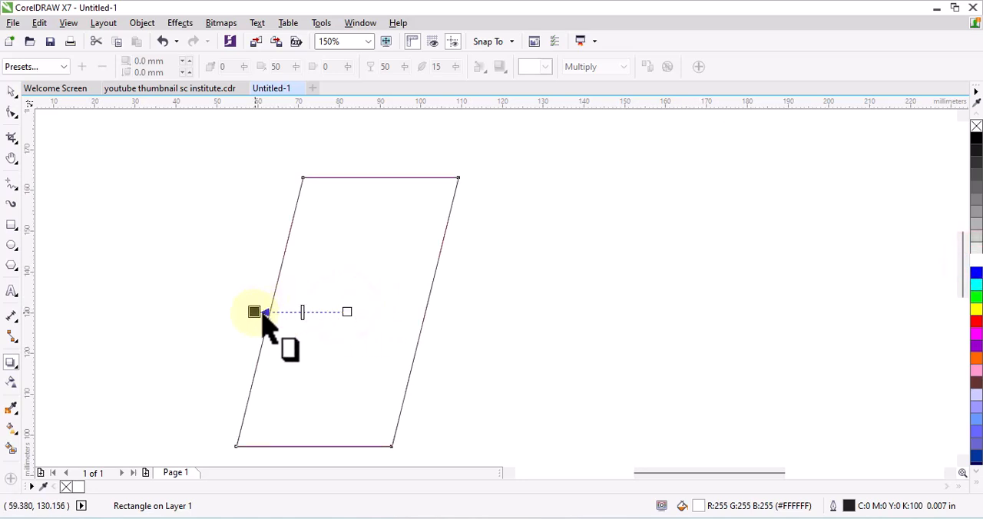
drag(261, 326, 250, 312)
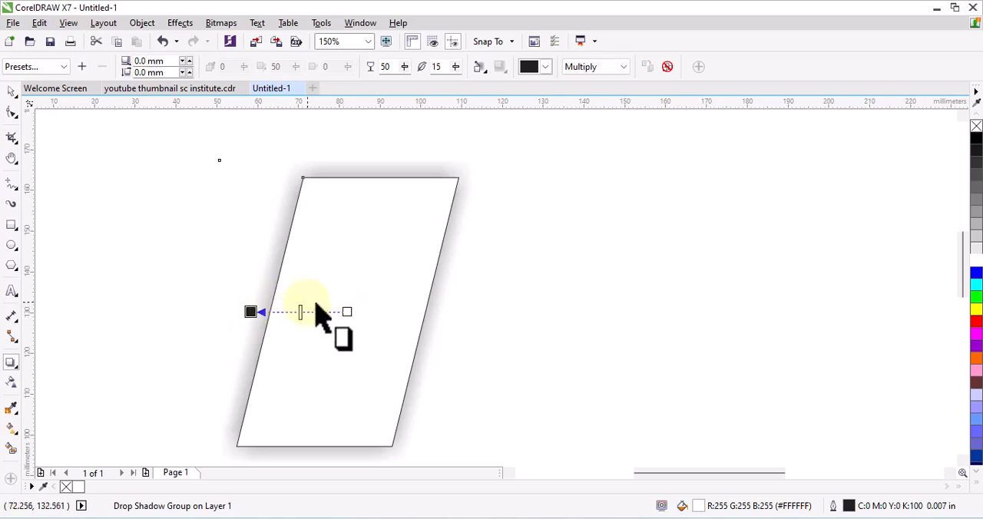
- Set the shadow's feathering direction to Inside and its merge mode to Normal
click(479, 67)
click(487, 85)
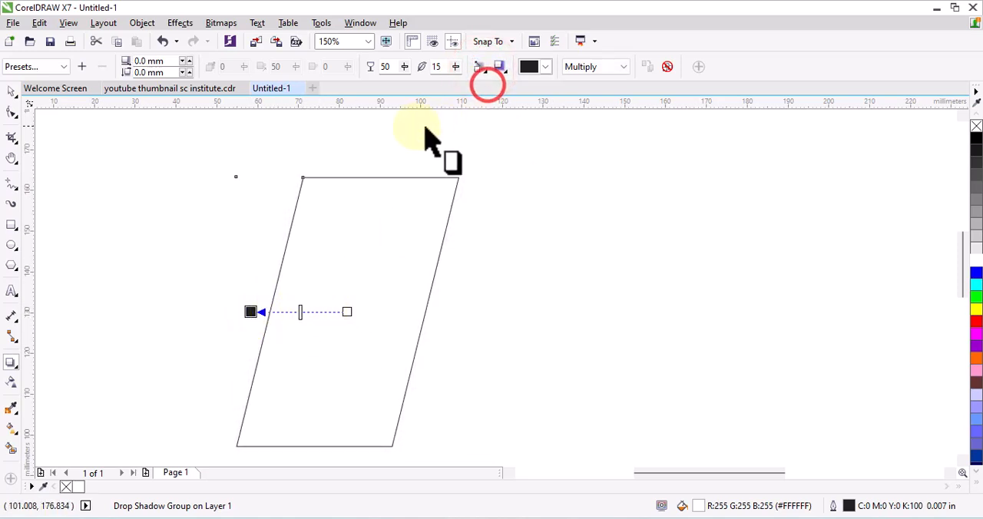
click(479, 67)
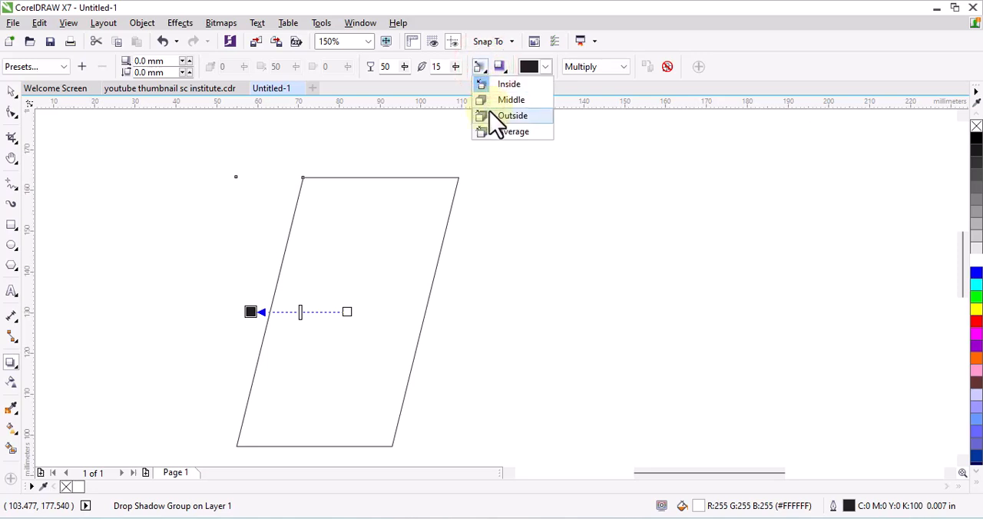
click(603, 67)
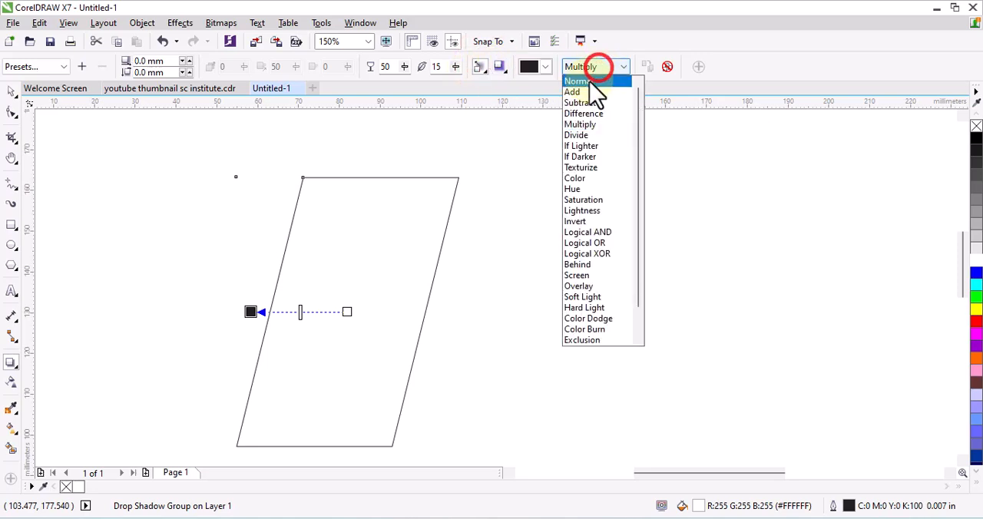
click(589, 83)
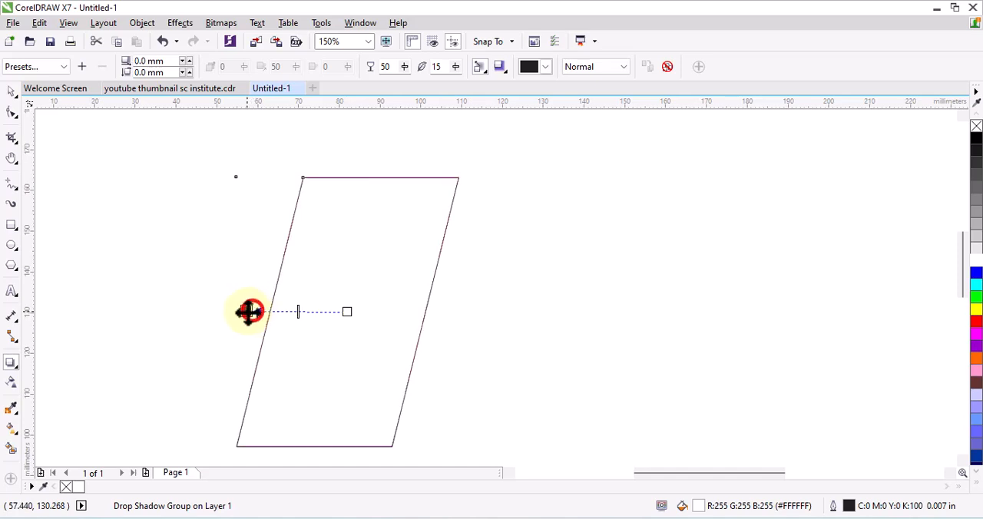
- Offset the shadow about 2.1 mm to the left, with feathering 9 and opacity 67
mouse_move(231, 312)
mouse_down()
mouse_move(222, 311)
mouse_move(231, 310)
mouse_up()
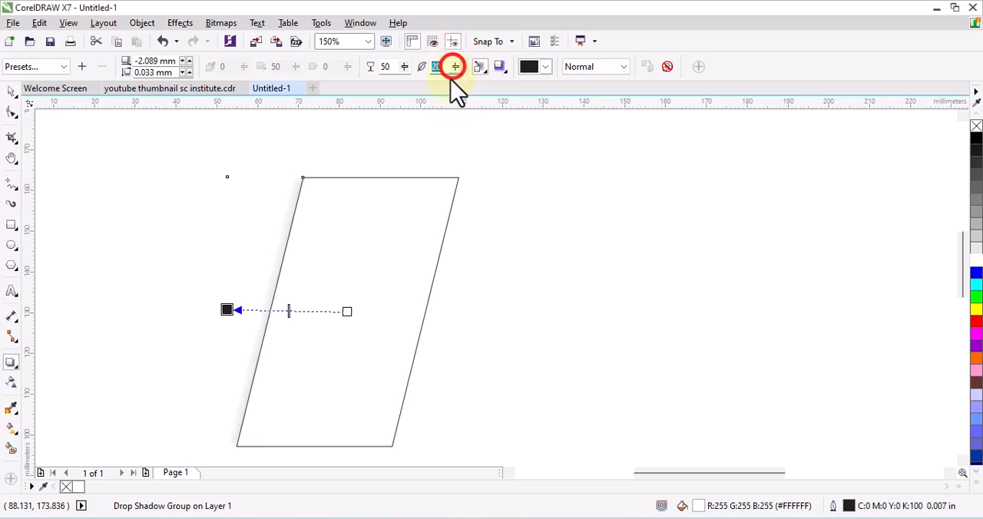
drag(452, 84, 380, 85)
click(404, 67)
click(403, 67)
click(419, 85)
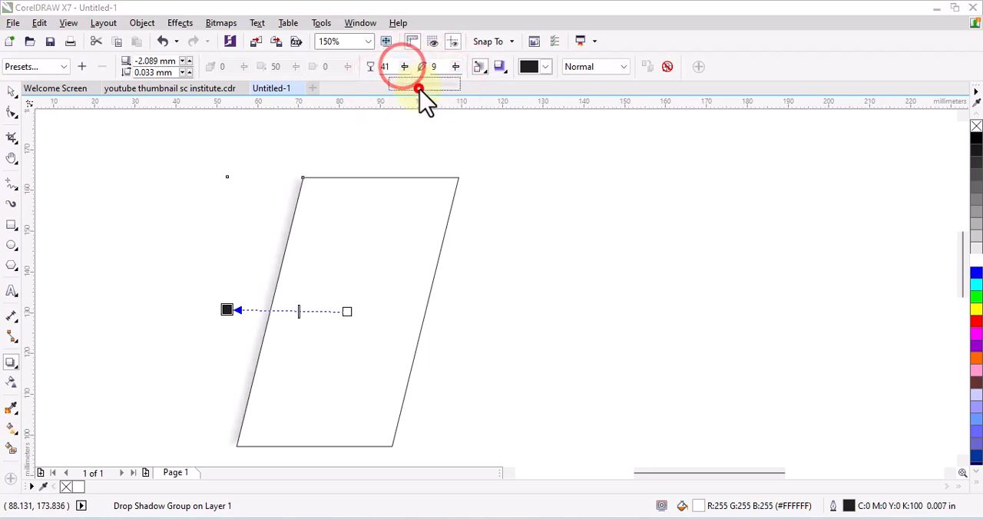
click(407, 66)
click(424, 86)
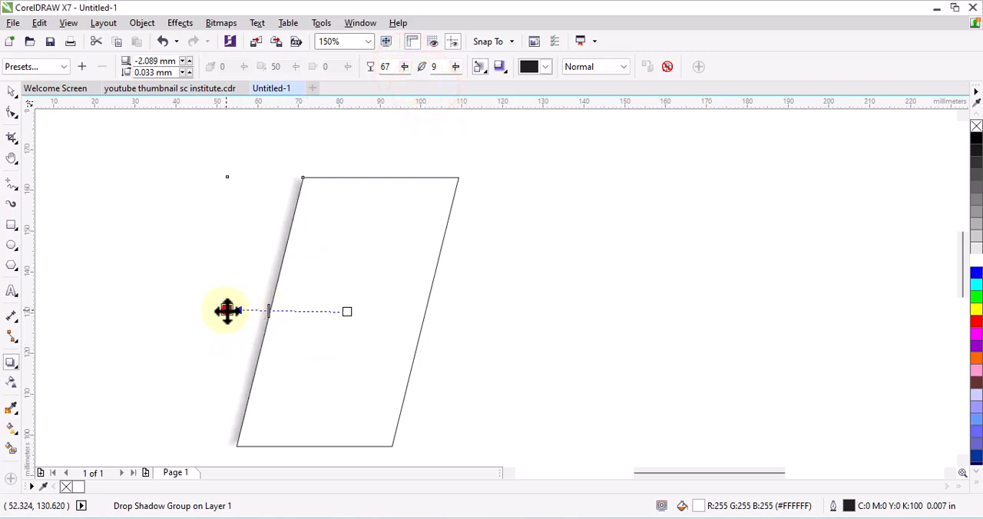
- Move the shadow to a horizontal offset of about -2.7 mm so a narrow band extends beyond the slanted left edge
drag(227, 311, 222, 307)
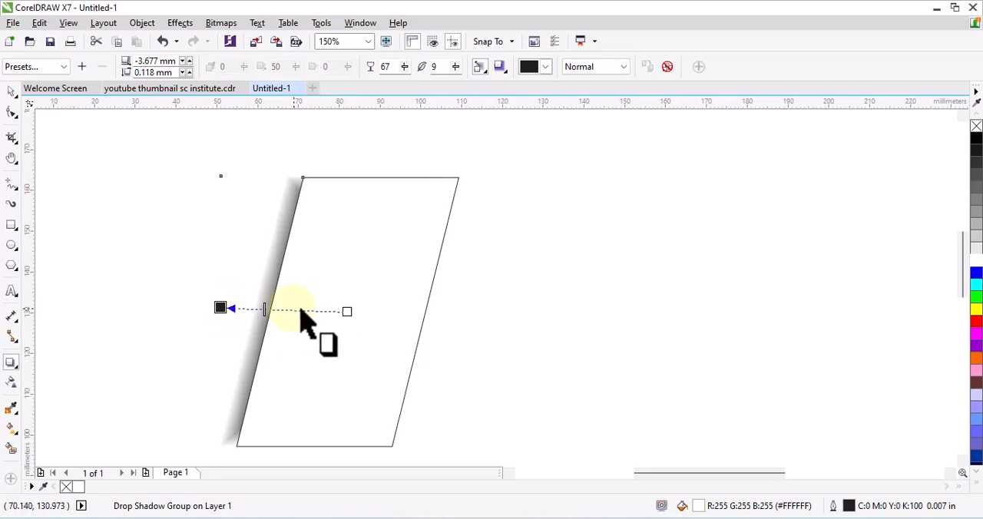
scroll(263, 323, up, 3)
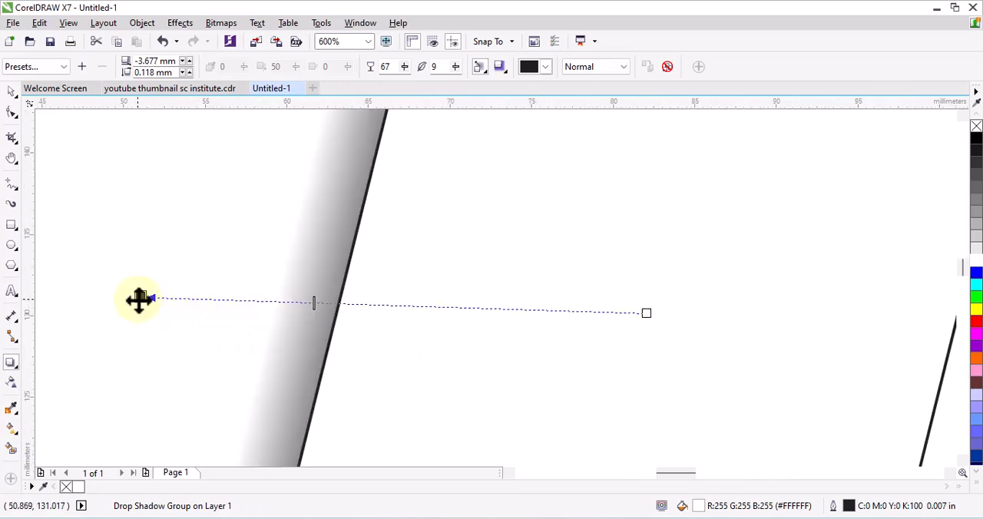
drag(138, 300, 156, 299)
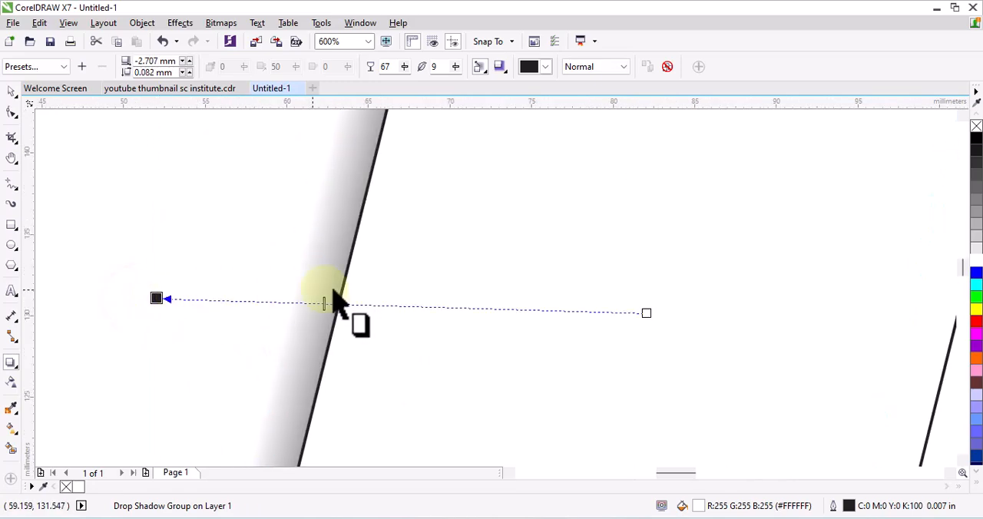
- Remove the parallelogram's outline and deselect it
scroll(368, 285, down, 1)
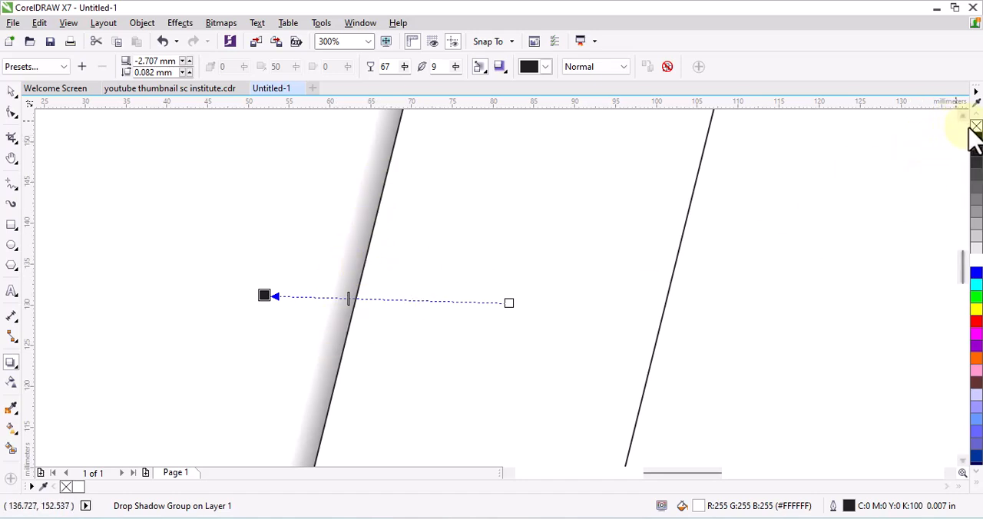
scroll(446, 284, down, 2)
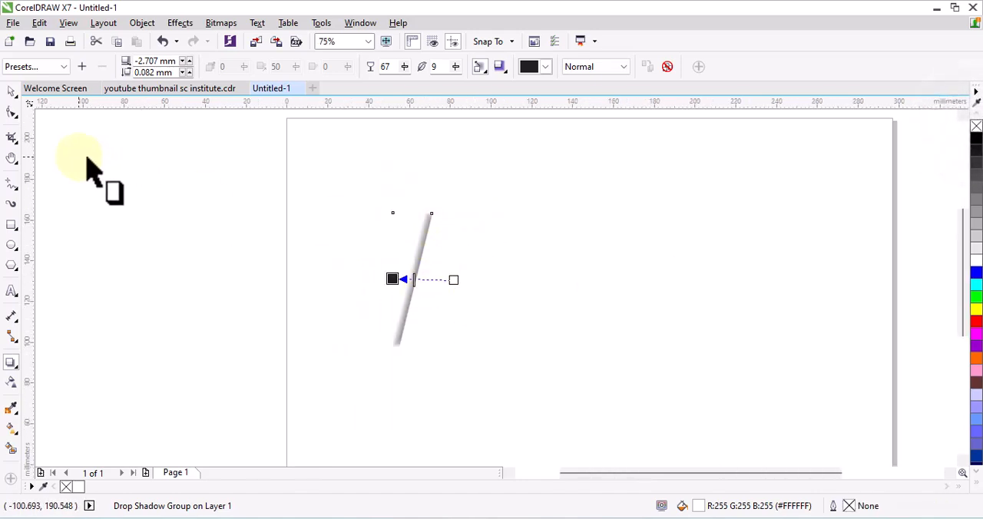
click(12, 90)
click(253, 188)
scroll(436, 253, up, 1)
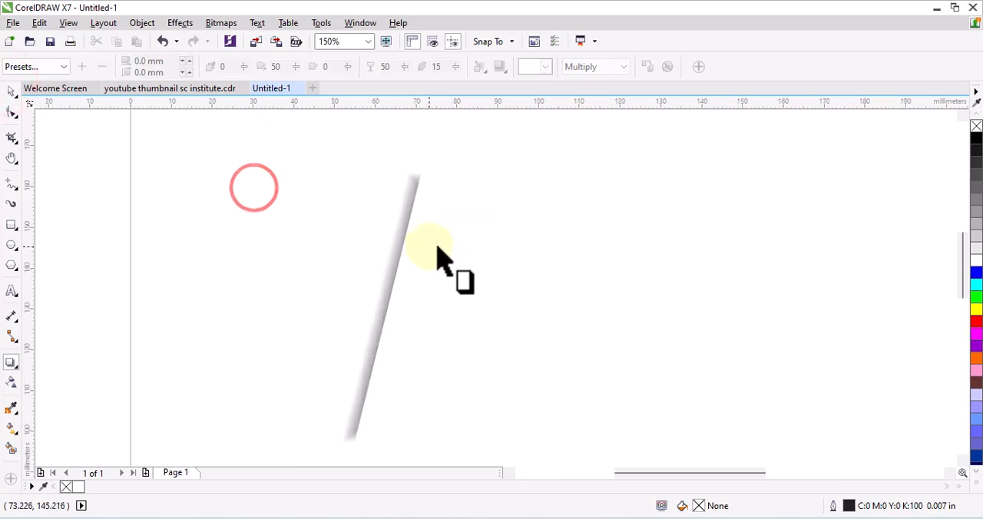
- Select the shadow and set its feathering to 21
scroll(405, 261, up, 1)
click(395, 254)
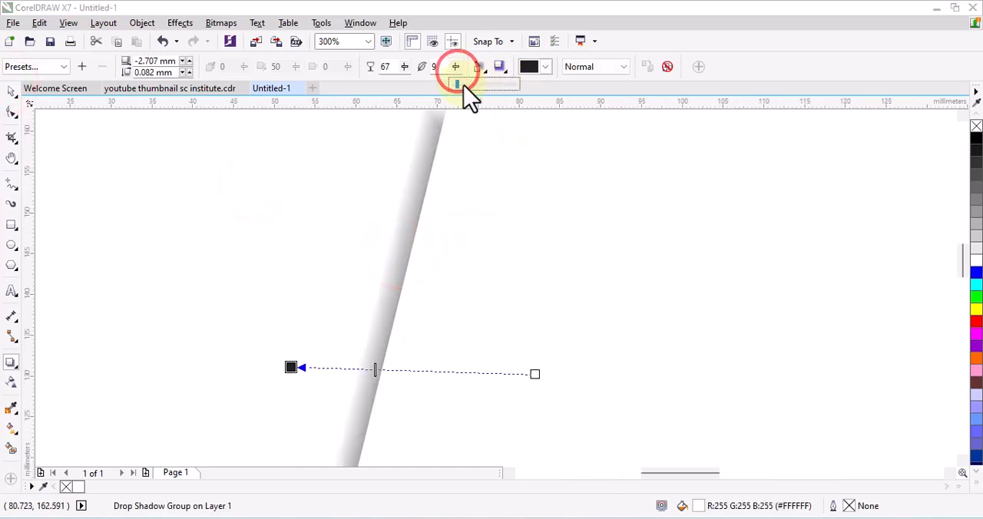
drag(463, 86, 466, 84)
scroll(388, 292, down, 1)
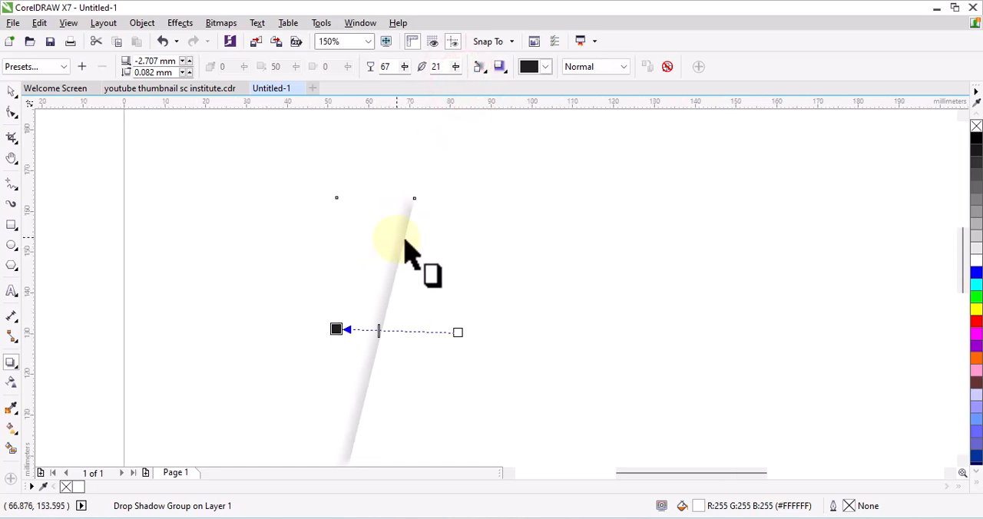
scroll(402, 244, up, 1)
scroll(415, 199, down, 1)
- Draw a rectangle about 37.4 by 12 mm across the upper part of the slanted shadow
key(space)
key(F6)
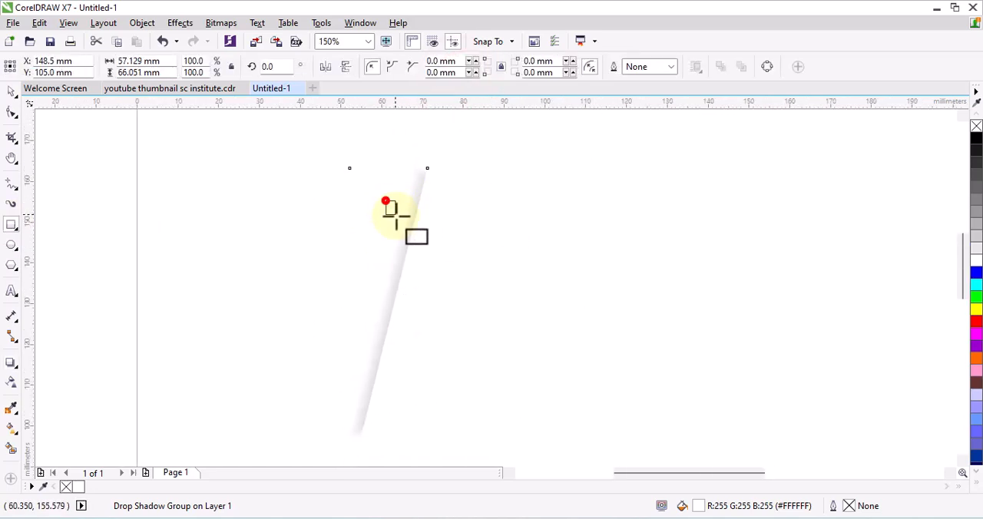
drag(395, 217, 522, 246)
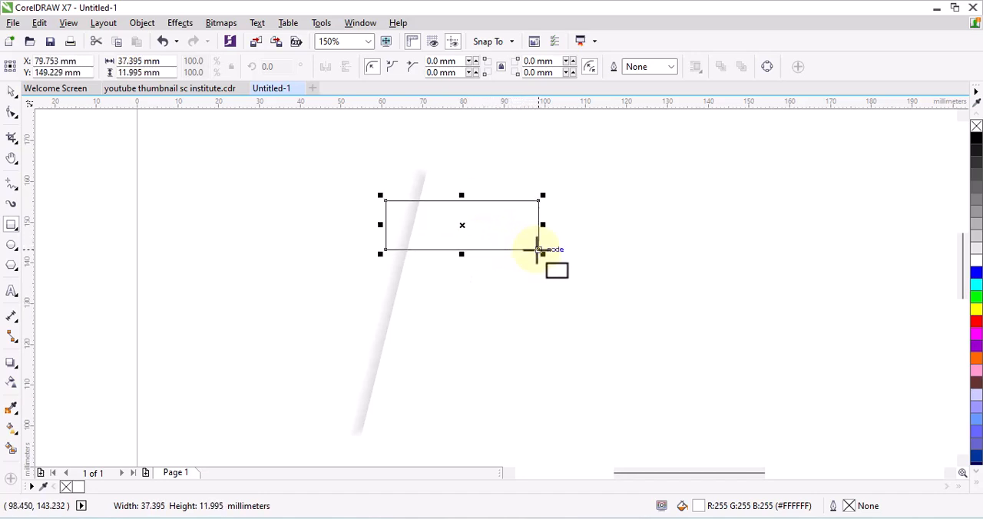
drag(538, 250, 538, 249)
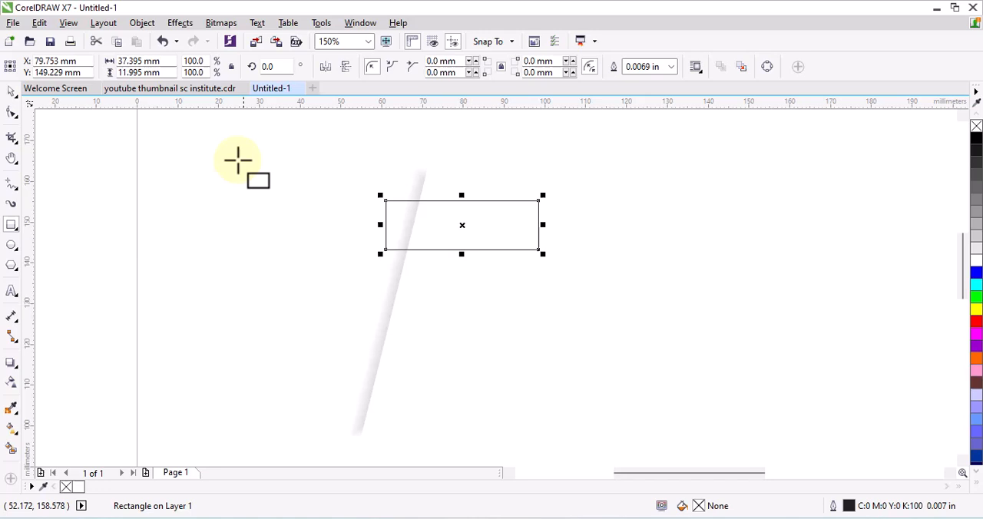
- Round the rectangle's two right corners to a radius of about 6 mm, forming a semicircular end
click(11, 113)
scroll(529, 212, up, 2)
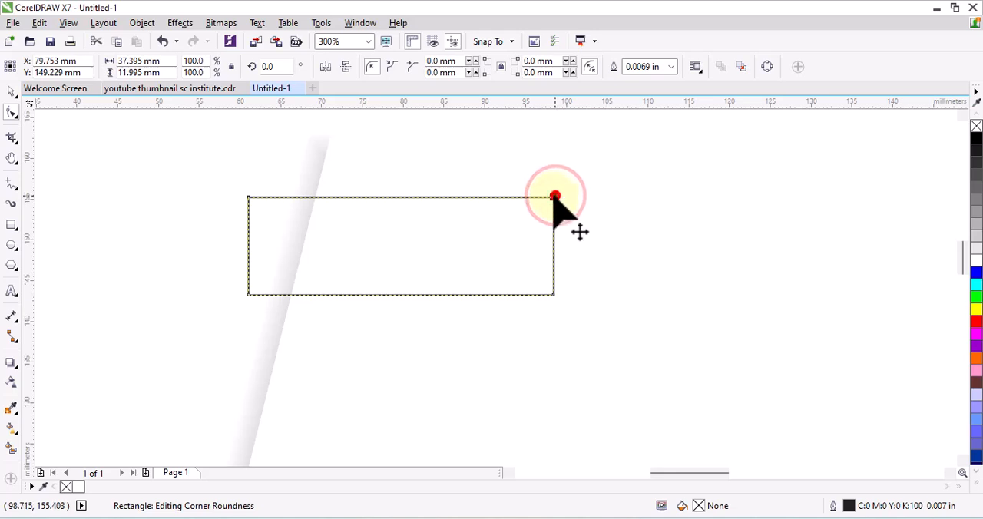
drag(555, 197, 428, 215)
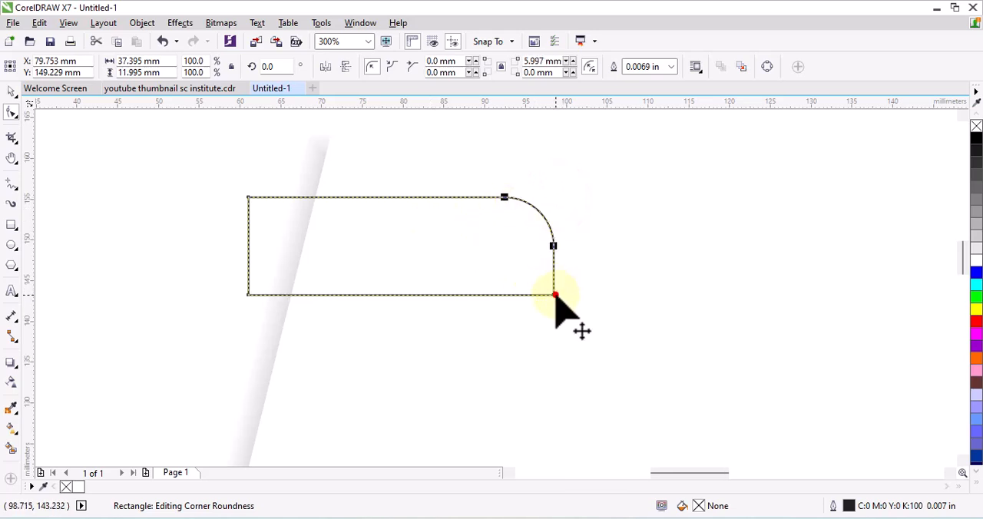
drag(555, 296, 377, 260)
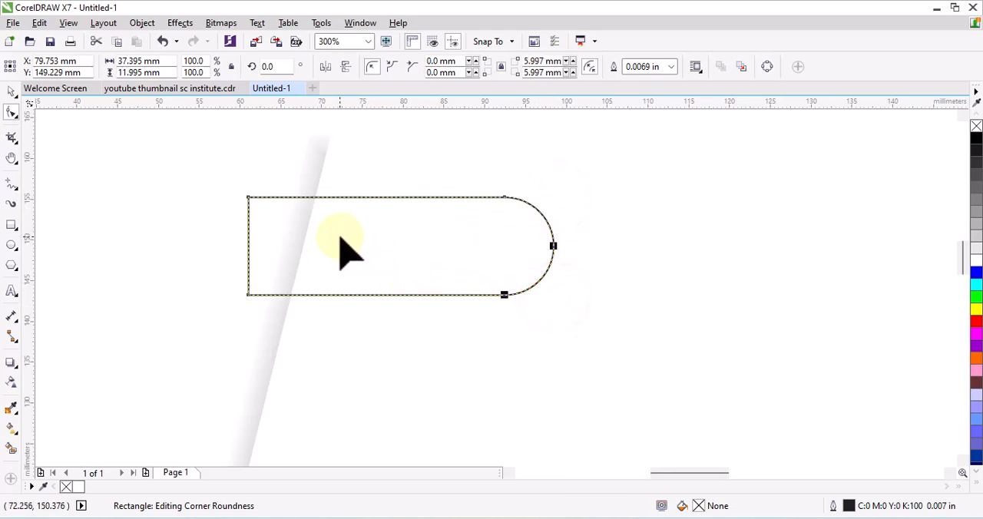
- Convert the rounded rectangle to curves and move its upper-left node right onto the slanted shadow's edge
right_click(271, 199)
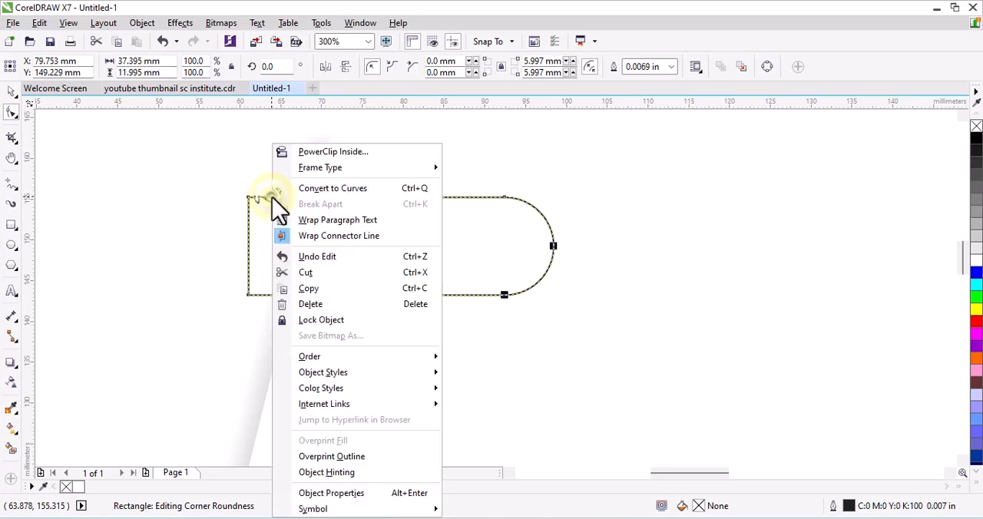
click(324, 189)
drag(250, 198, 315, 198)
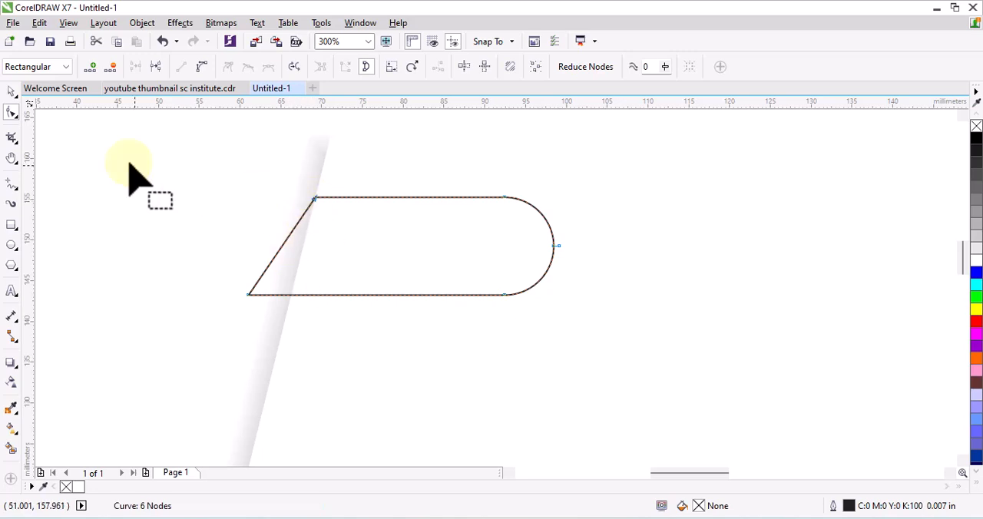
key(space)
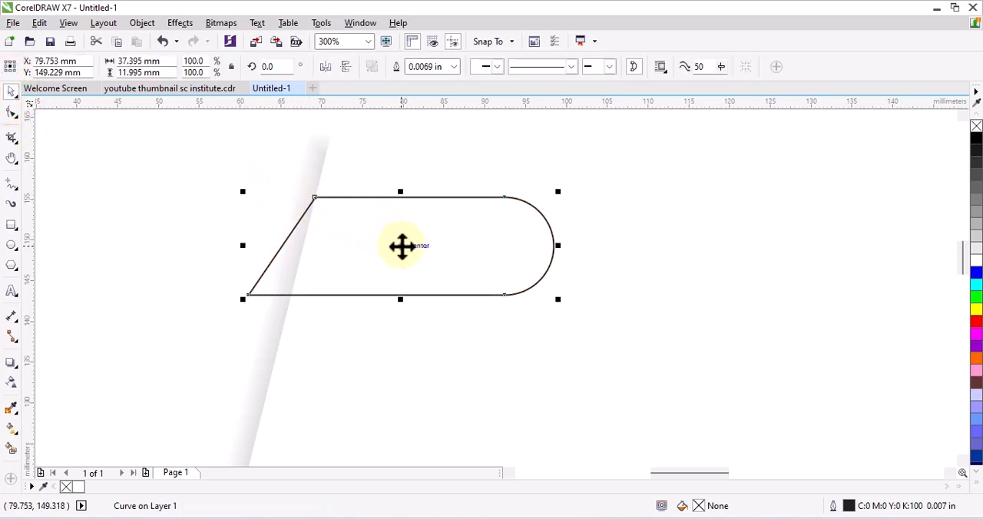
click(402, 245)
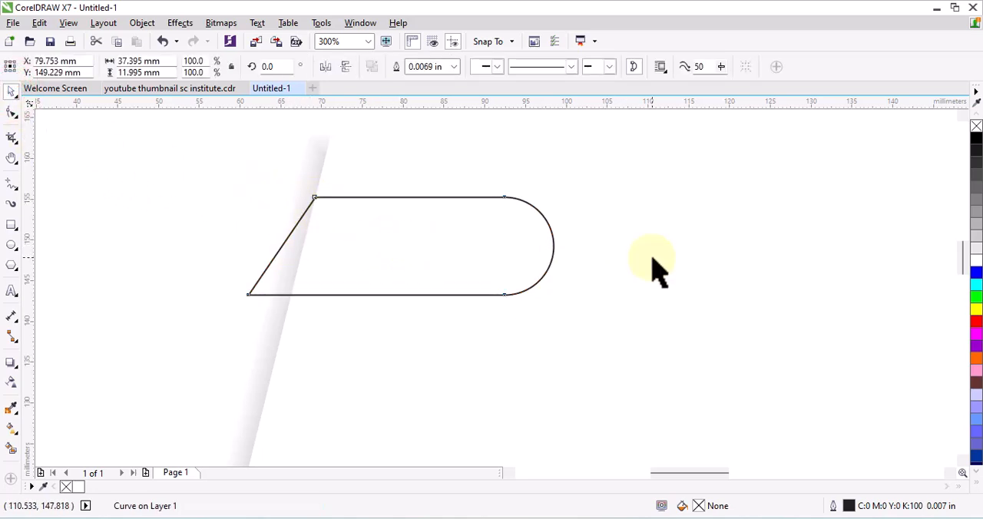
click(652, 265)
click(398, 294)
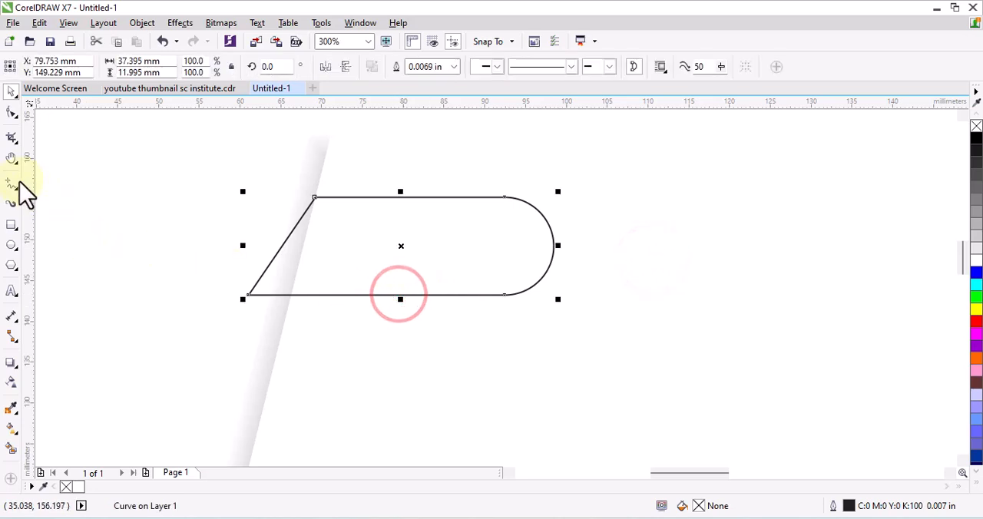
- Draw a rectangle about 7.3 by 4.3 mm hanging below the banner, starting at its lower-left node
click(11, 224)
scroll(265, 300, up, 3)
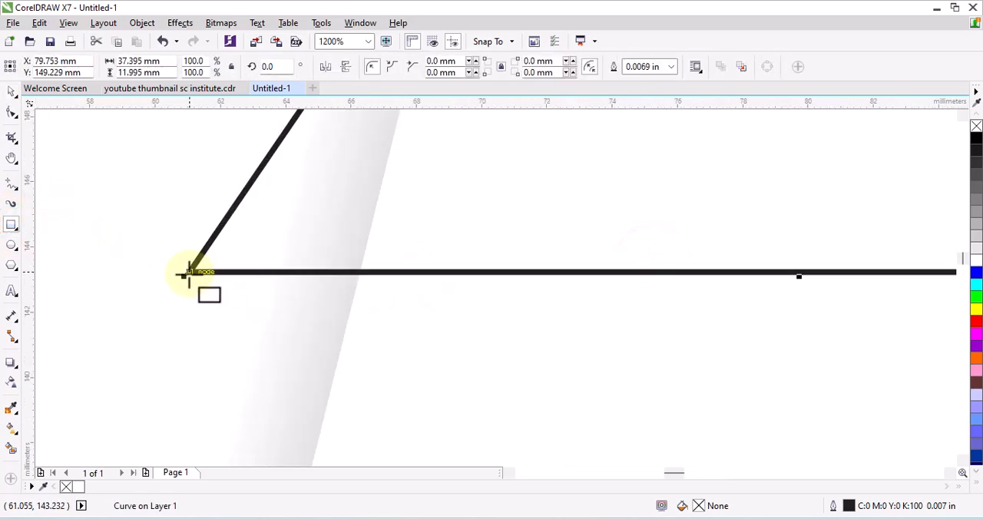
drag(189, 273, 428, 411)
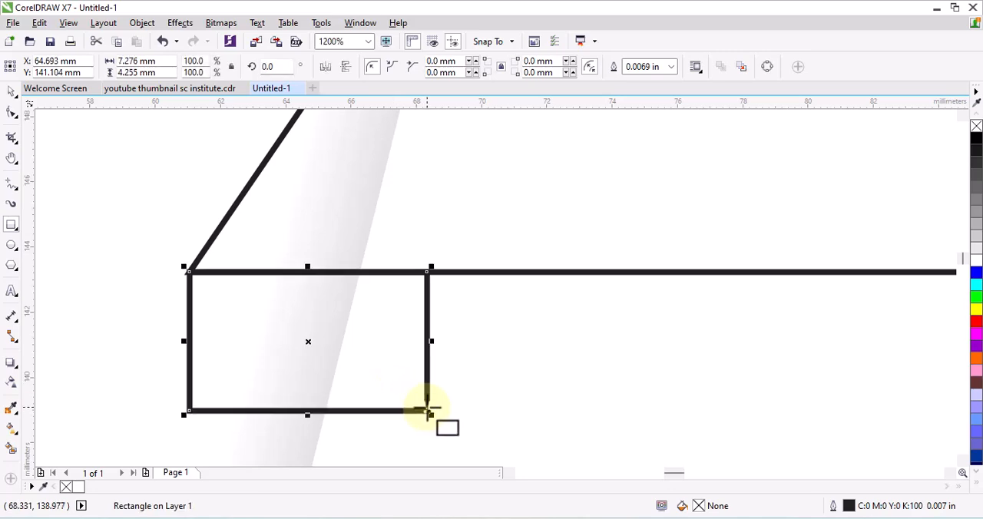
- Convert the small rectangle to curves and delete its lower-left node to make a triangular fold
right_click(428, 412)
click(477, 77)
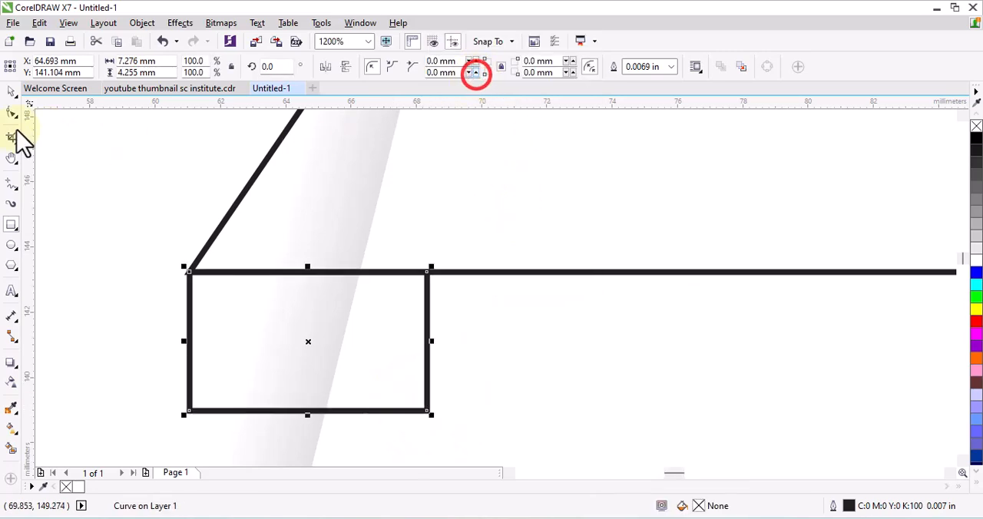
click(11, 113)
double_click(190, 412)
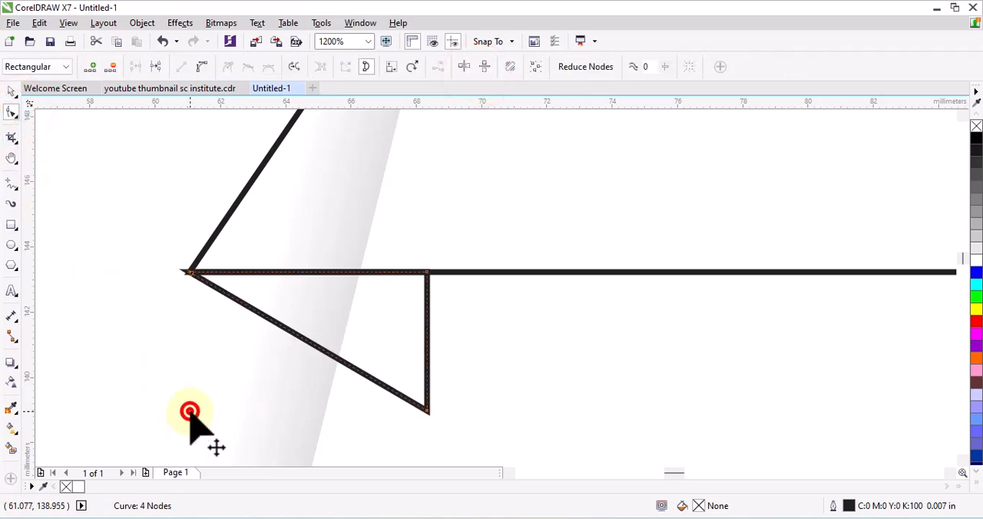
scroll(332, 361, down, 1)
scroll(332, 361, down, 1)
scroll(332, 361, up, 1)
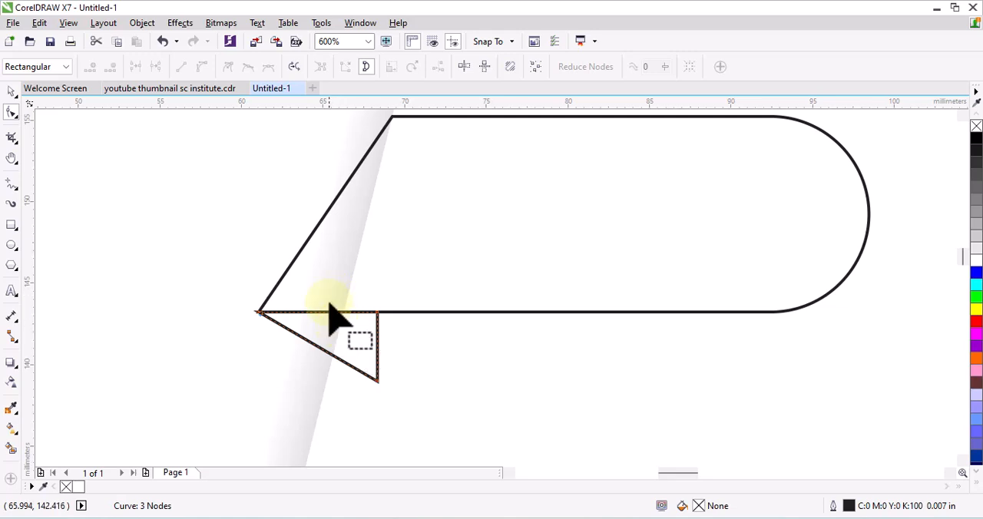
- Fill the rounded banner shape with green #33CC66 and remove its outline
click(12, 91)
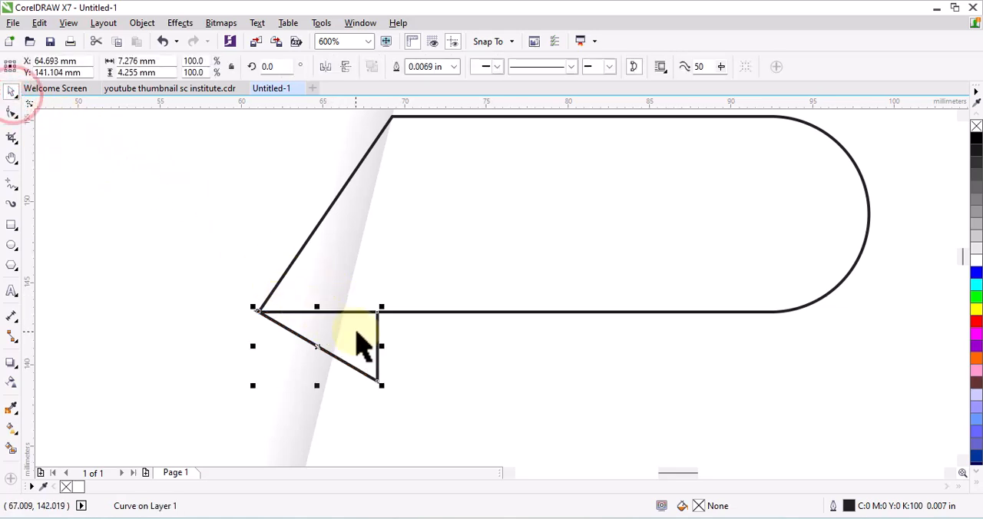
click(670, 310)
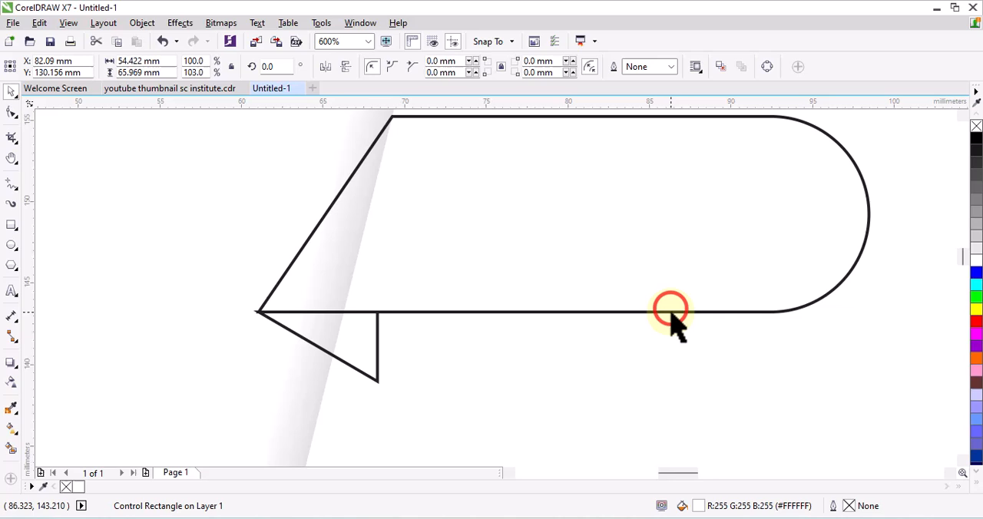
click(977, 484)
click(934, 214)
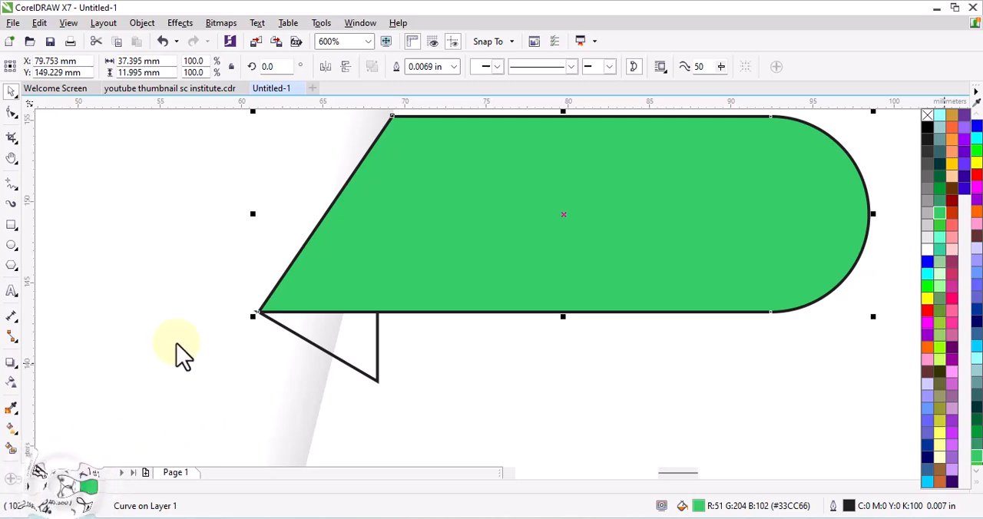
click(384, 256)
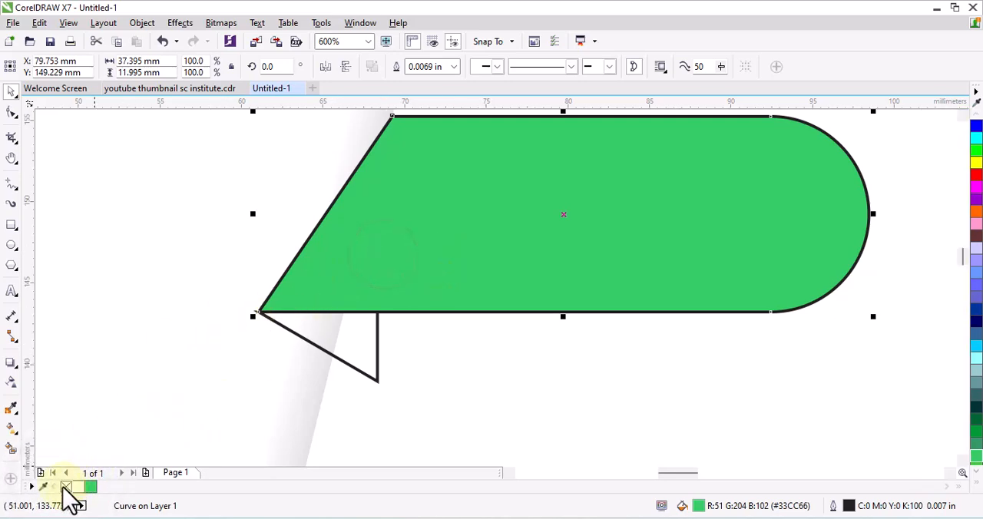
right_click(66, 487)
- Fill the small triangle with dark teal #003333 without an outline and send it to the back
click(299, 338)
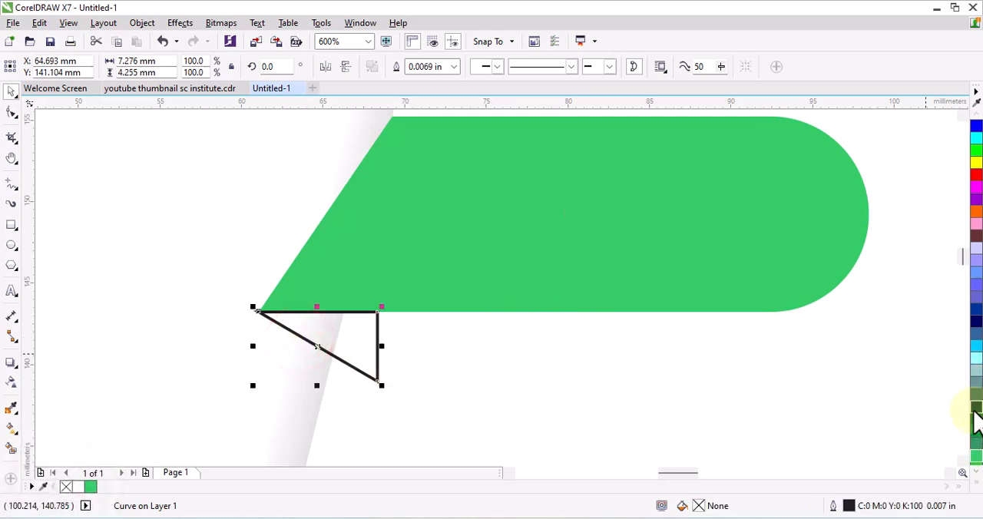
click(976, 411)
key(shift+Page_Down)
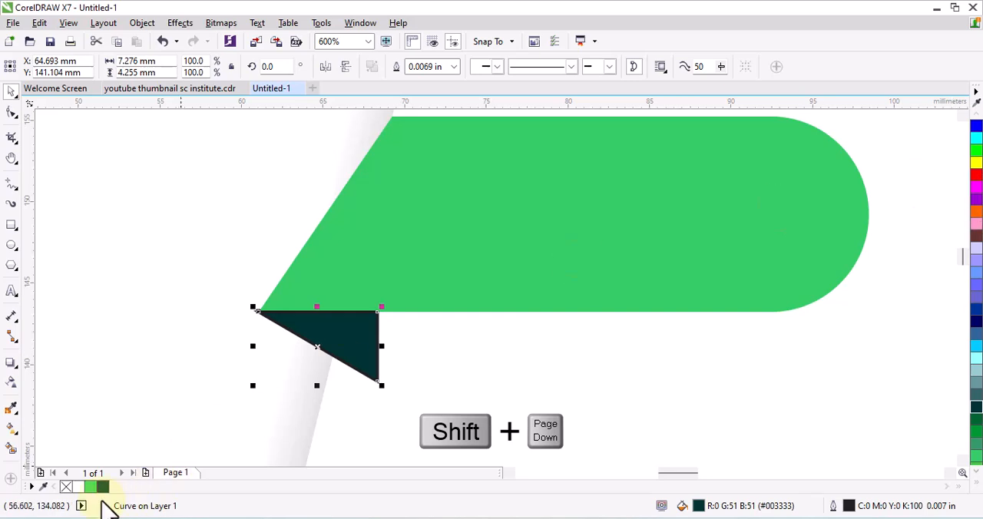
right_click(66, 486)
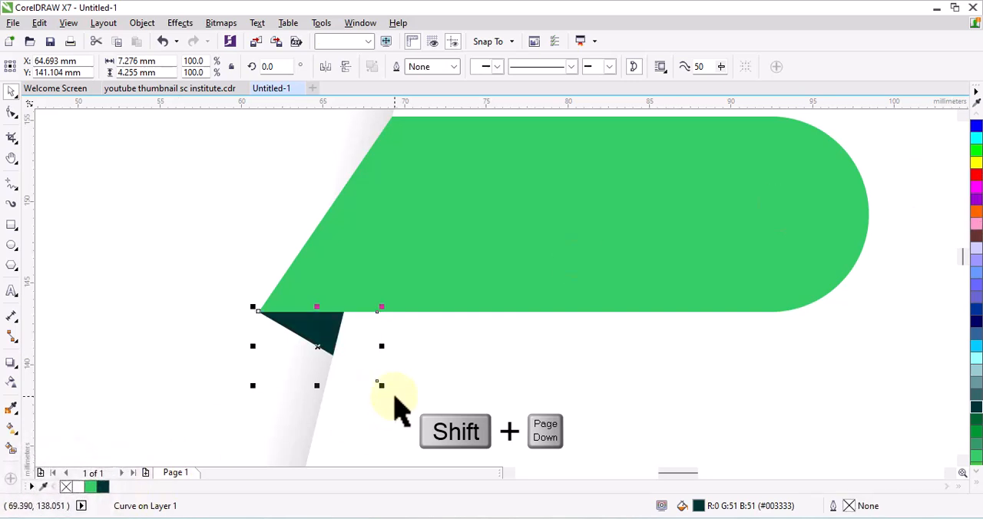
scroll(396, 411, down, 5)
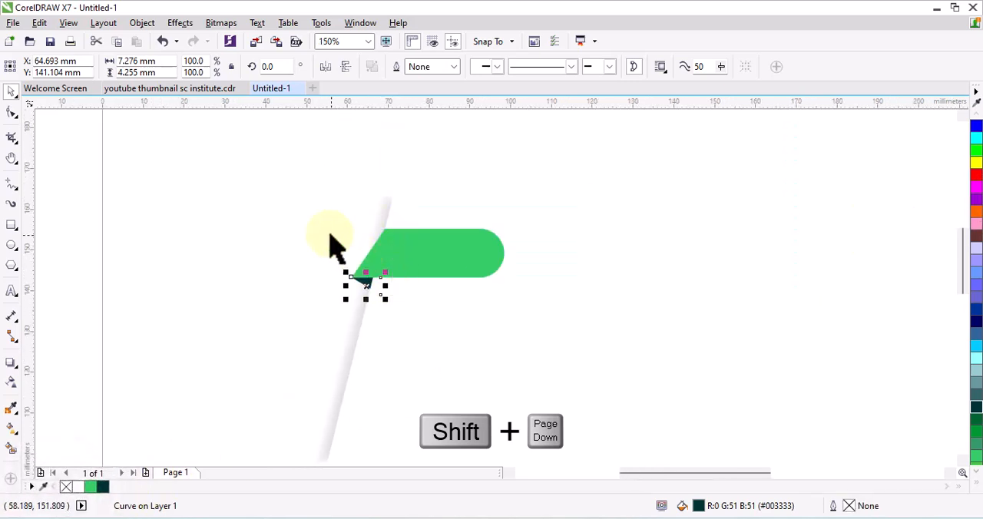
click(308, 215)
scroll(389, 250, up, 2)
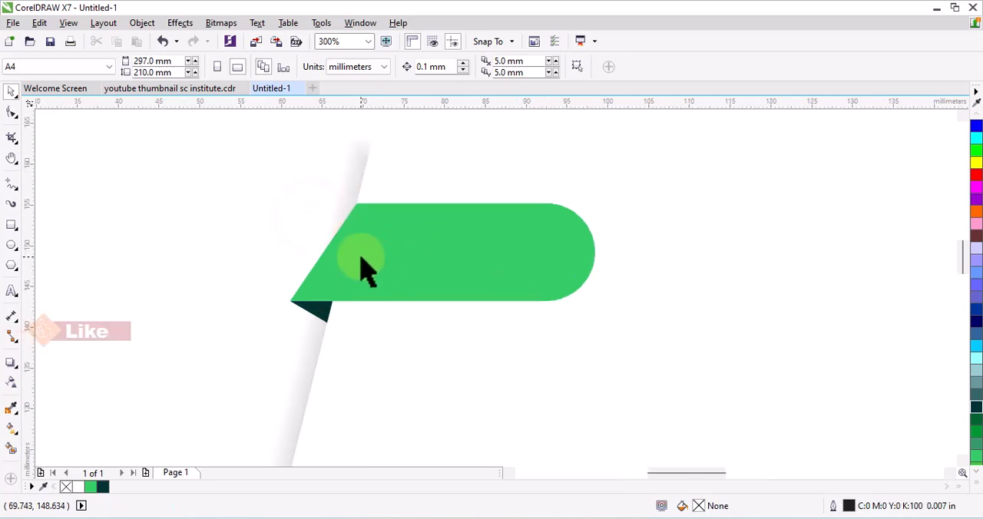
- Add a drop shadow across the green banner toward its rounded end, with feathering 14 and Normal merge mode
click(480, 253)
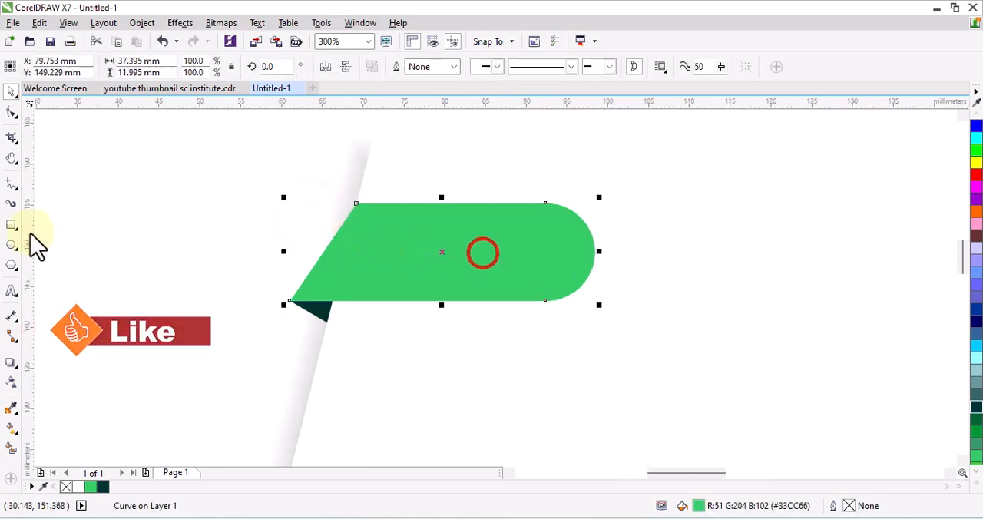
click(11, 363)
drag(327, 245, 613, 265)
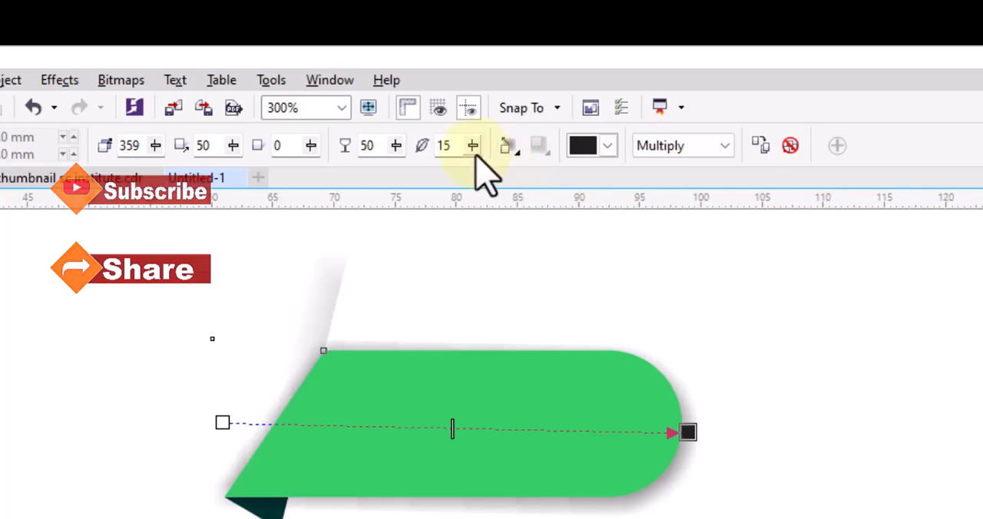
click(466, 114)
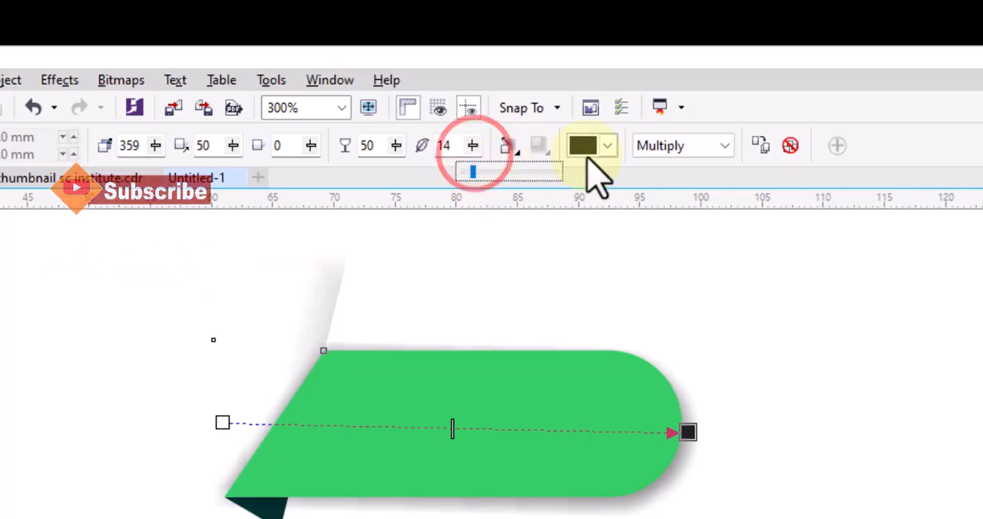
click(658, 148)
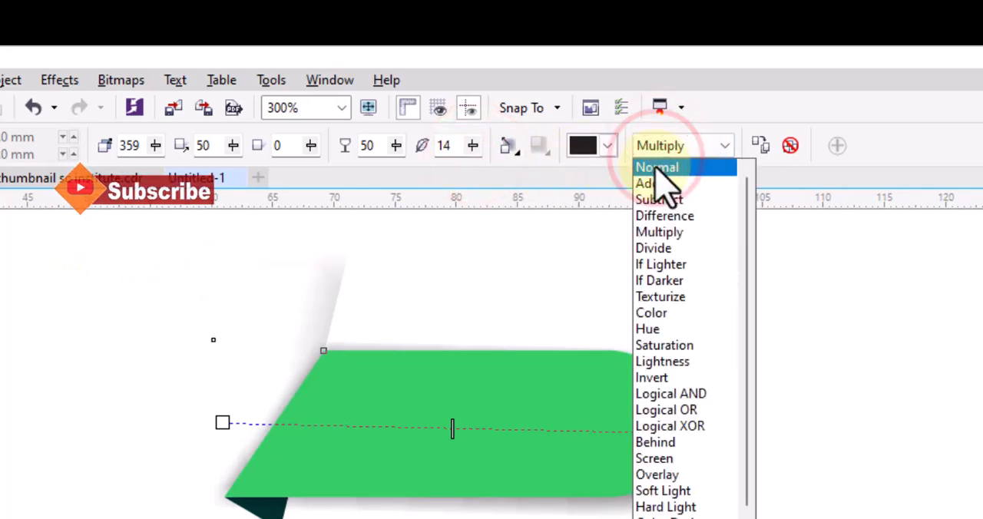
click(657, 169)
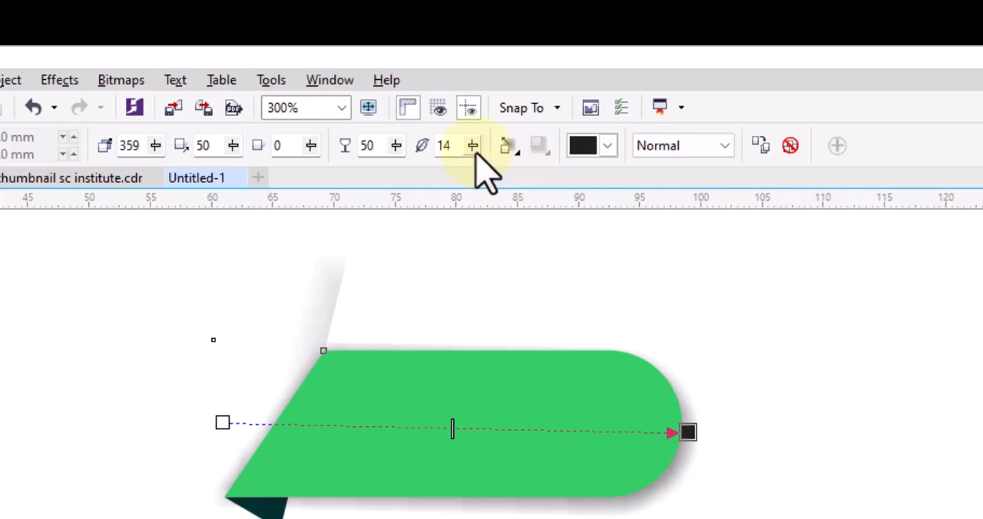
- Set the banner shadow's feathering to 27 and its opacity to 19
drag(473, 150, 491, 171)
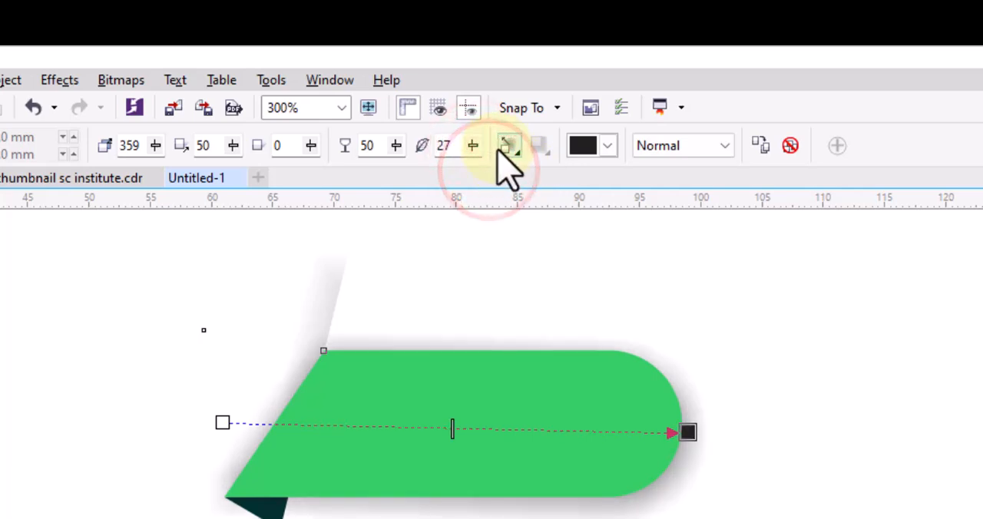
drag(396, 149, 371, 178)
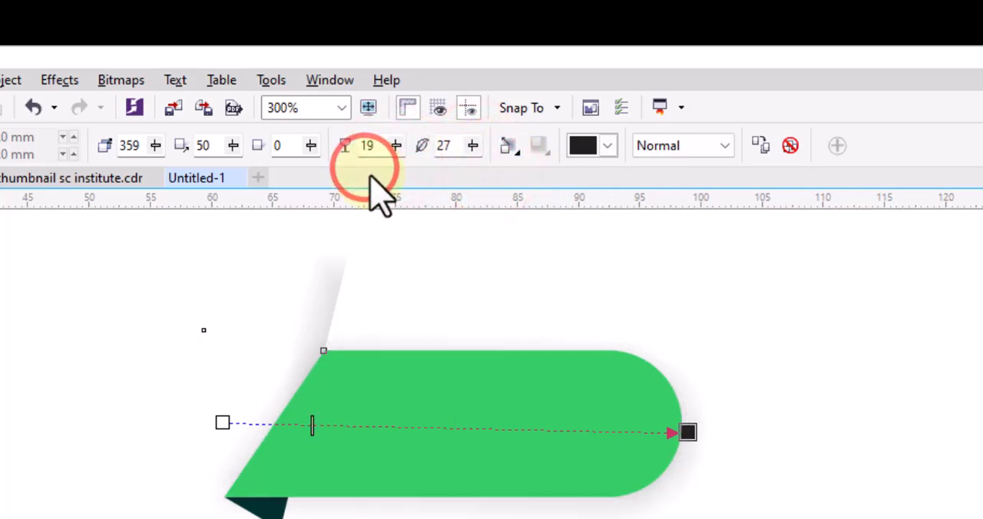
click(397, 149)
- Set the banner shadow's feathering direction to Inside and its feathering to 12
click(514, 146)
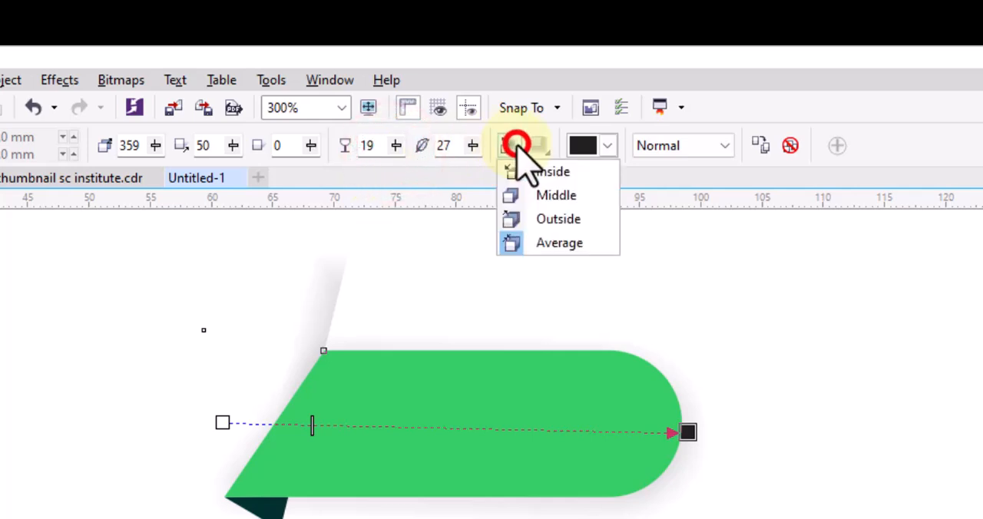
click(529, 175)
click(473, 146)
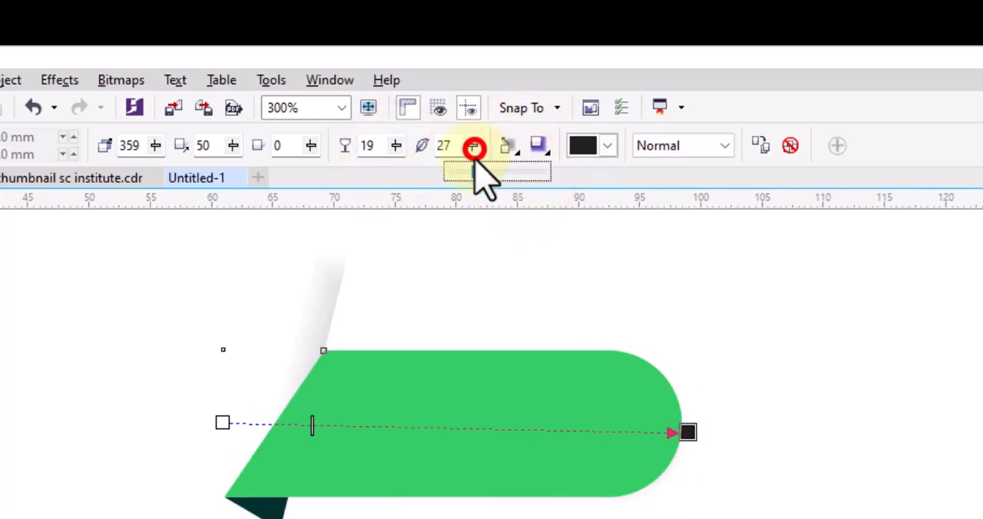
drag(474, 147, 467, 193)
- Nudge the shadow's end handle beside the rounded end and set the feathering direction to Middle
drag(693, 440, 693, 444)
scroll(691, 445, up, 2)
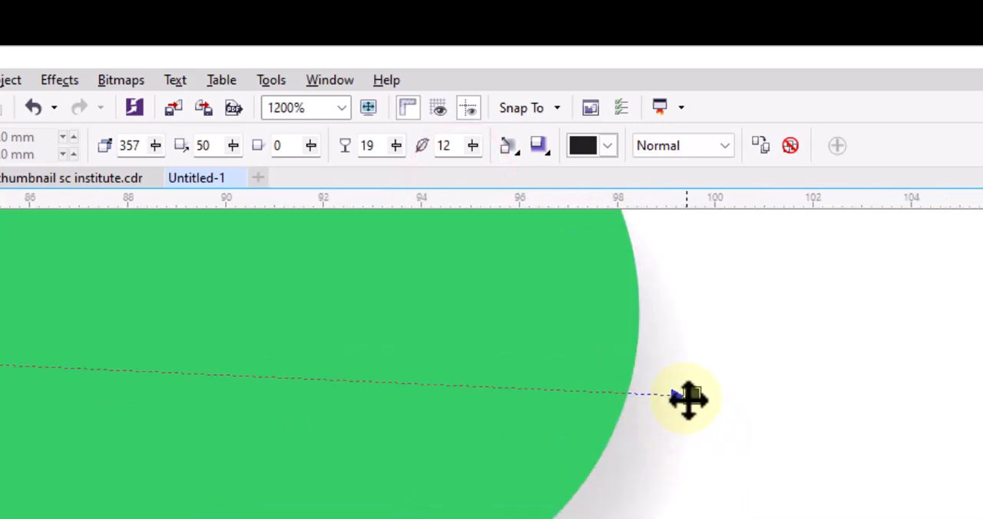
drag(688, 398, 683, 404)
click(510, 148)
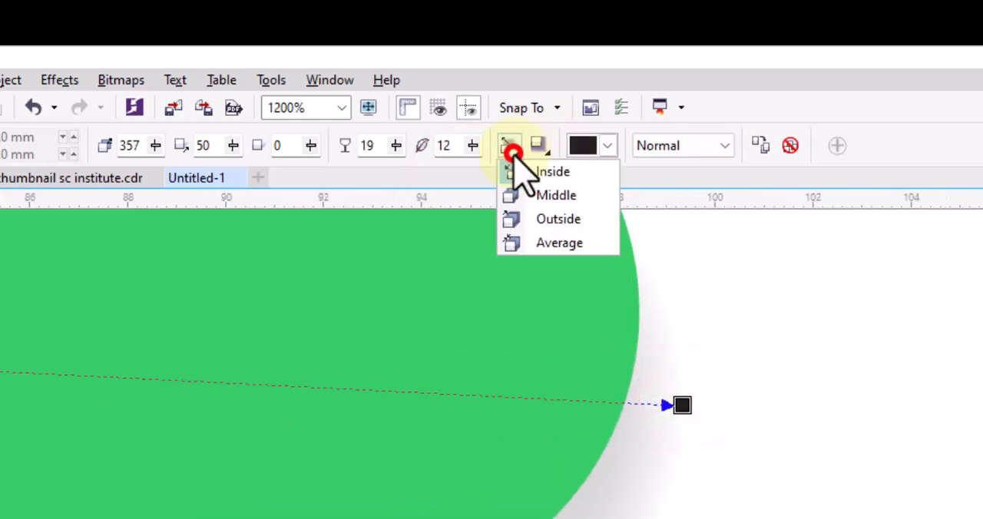
click(530, 195)
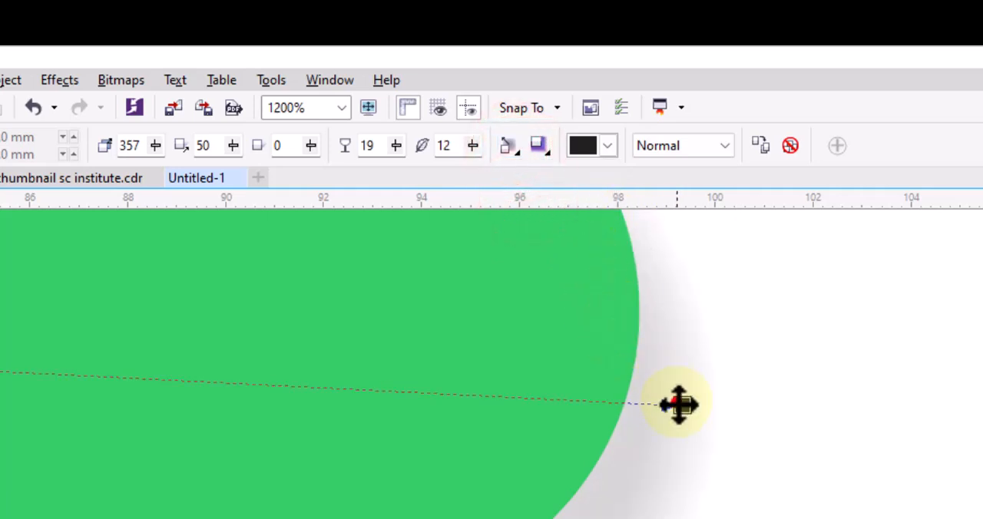
drag(679, 405, 674, 374)
- Adjust the banner shadow's opacity, trying 12 and settling on 53
click(397, 146)
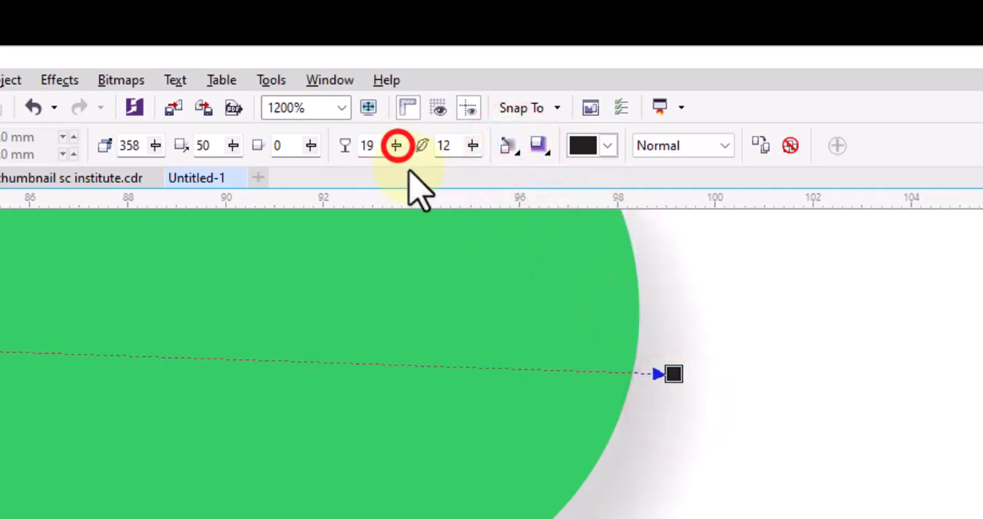
click(396, 146)
click(383, 170)
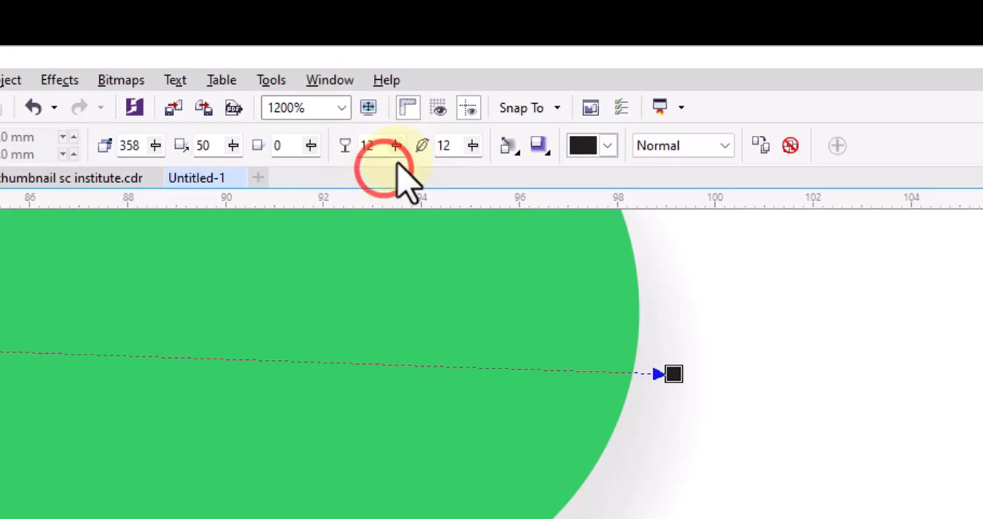
click(396, 146)
click(443, 167)
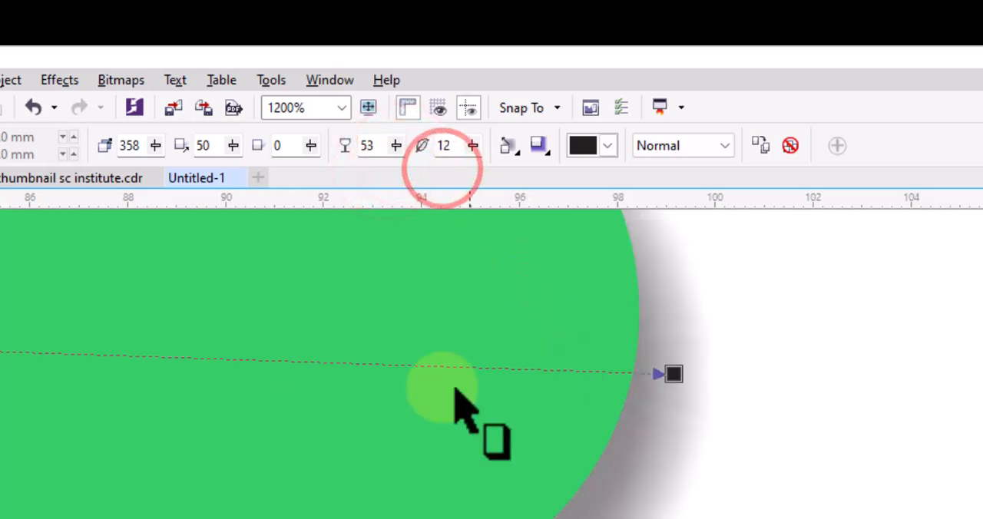
- Move the shadow's end handle slightly up and inward to the banner's rounded edge, then deselect the banner
scroll(538, 470, down, 2)
scroll(424, 475, up, 1)
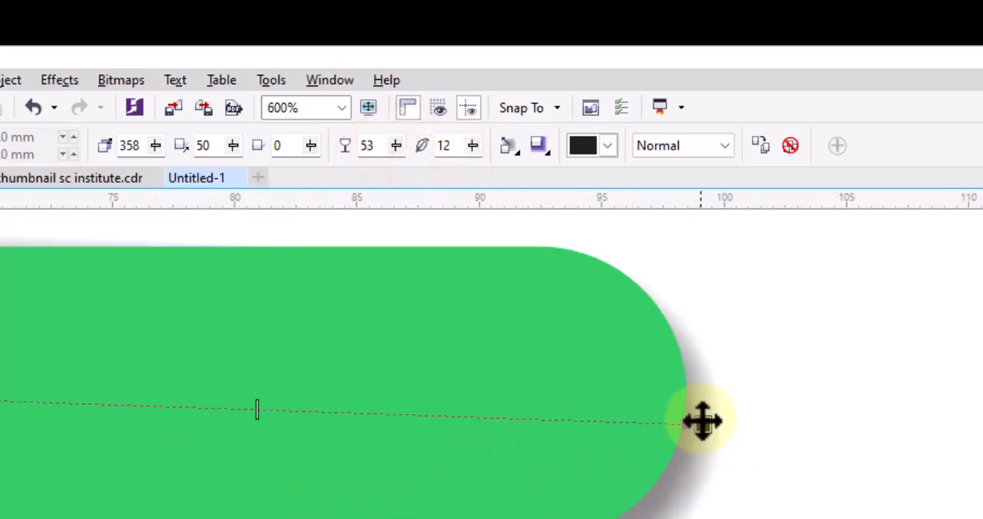
drag(703, 422, 694, 414)
scroll(579, 460, down, 1)
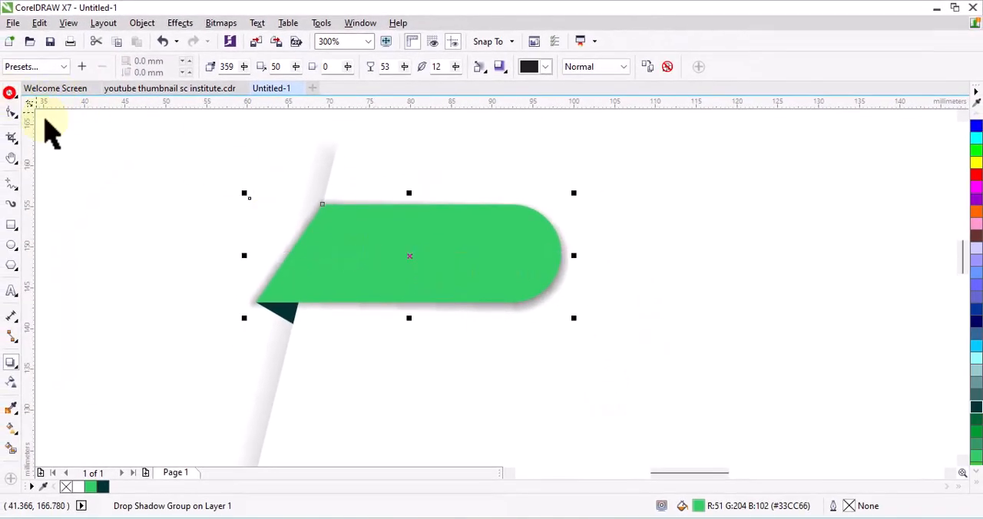
click(10, 93)
click(115, 162)
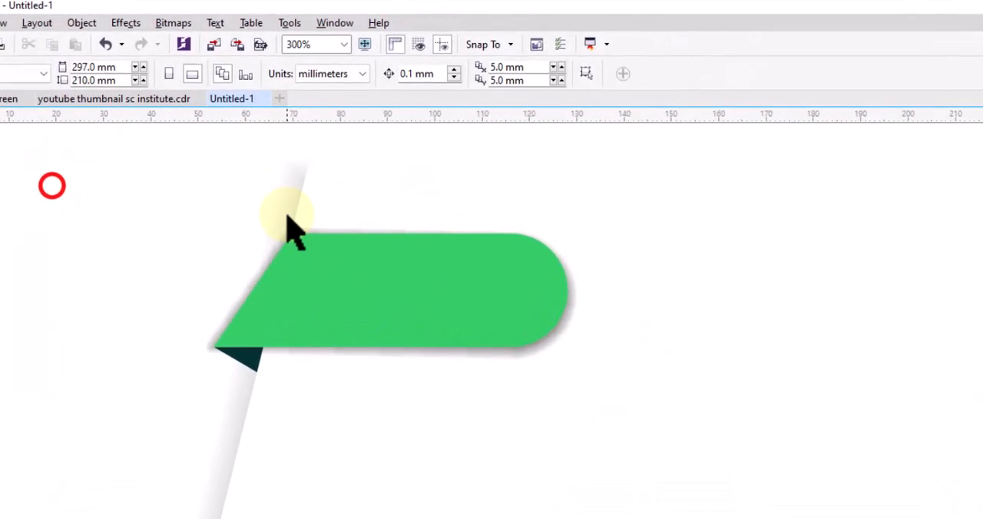
- Set the text font to Arial Black and add the artistic text "1" on the page beside the banner
scroll(323, 187, down, 1)
click(428, 322)
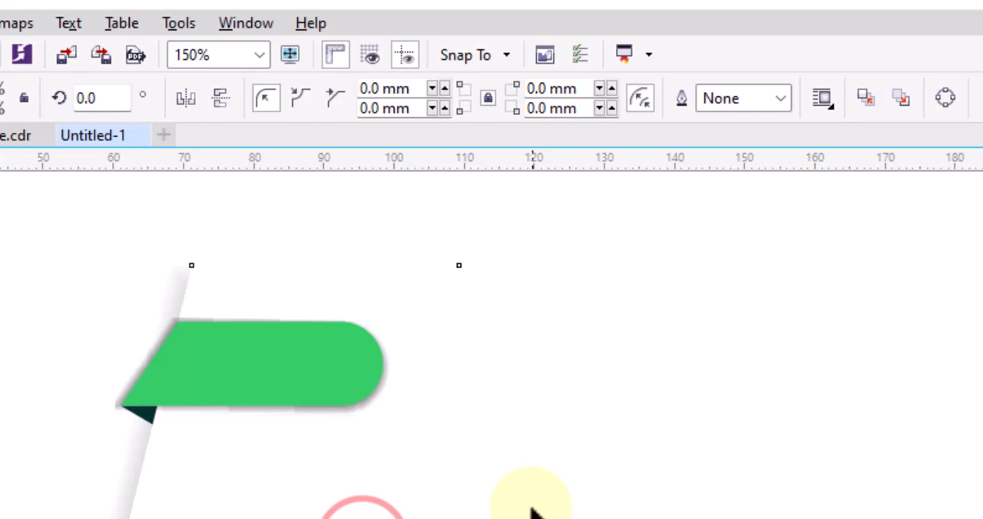
scroll(406, 423, down, 1)
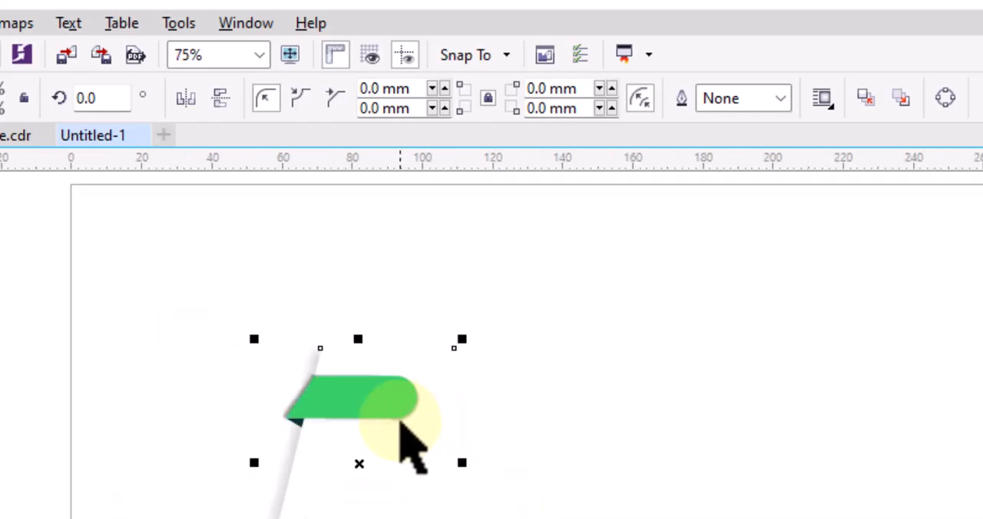
key(Escape)
key(F8)
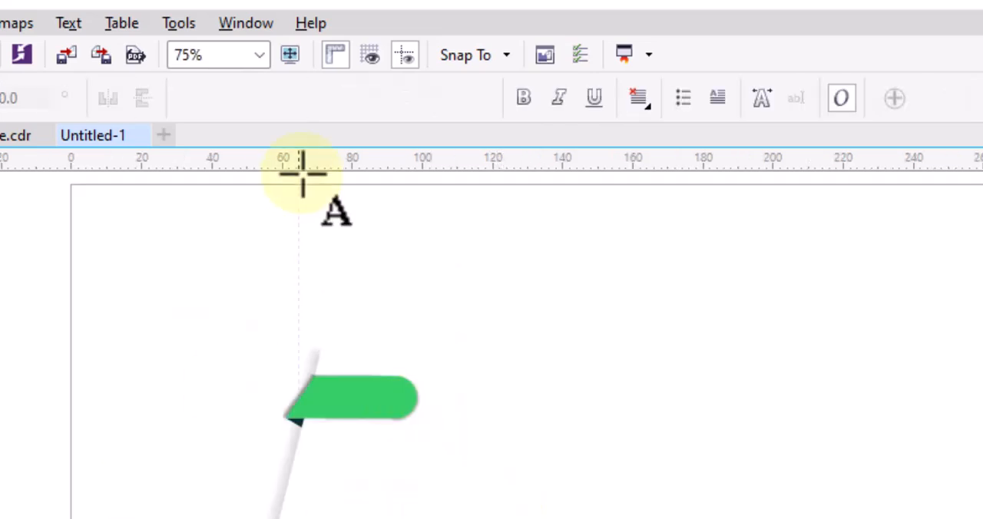
click(291, 96)
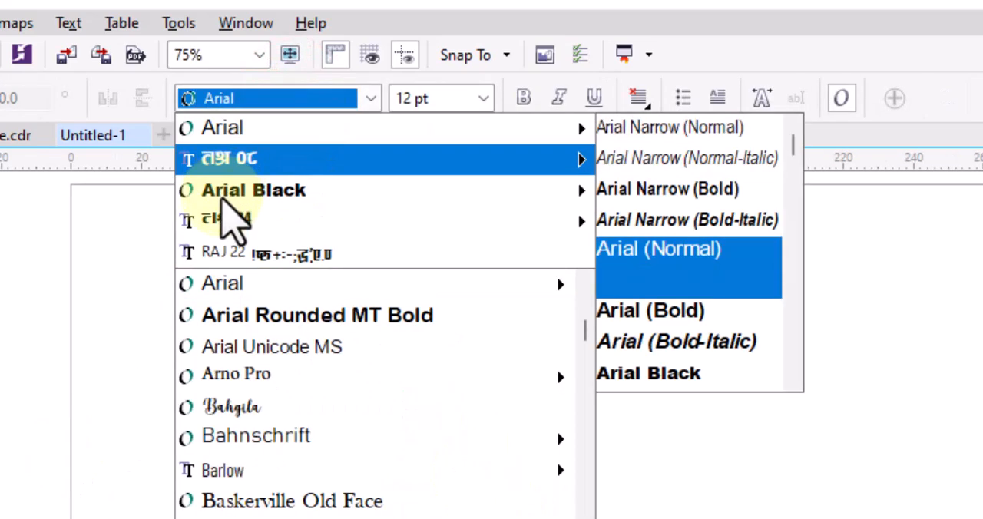
click(247, 191)
click(242, 291)
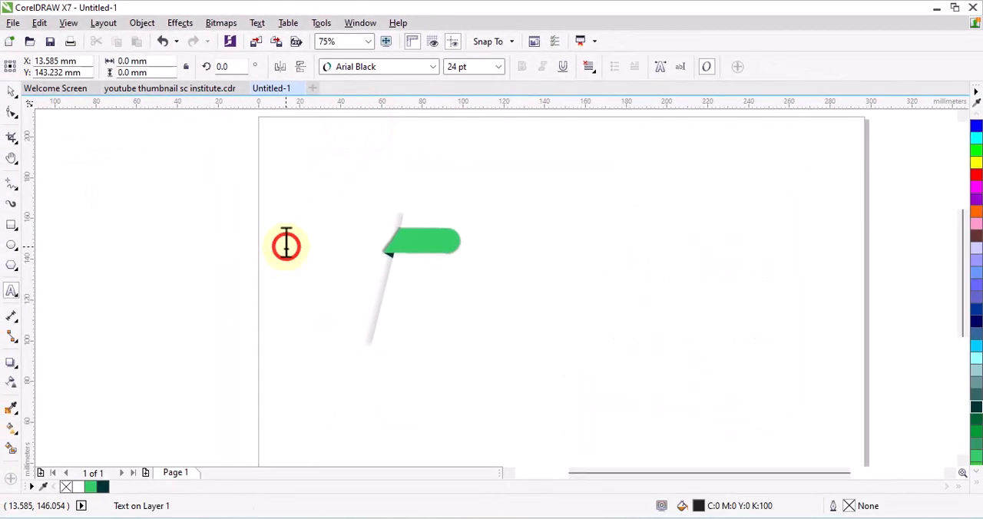
- Enlarge the numeral 1 to about 21 mm high and place it at the strip's lower end
click(10, 89)
drag(321, 275, 346, 321)
drag(322, 272, 357, 306)
click(326, 278)
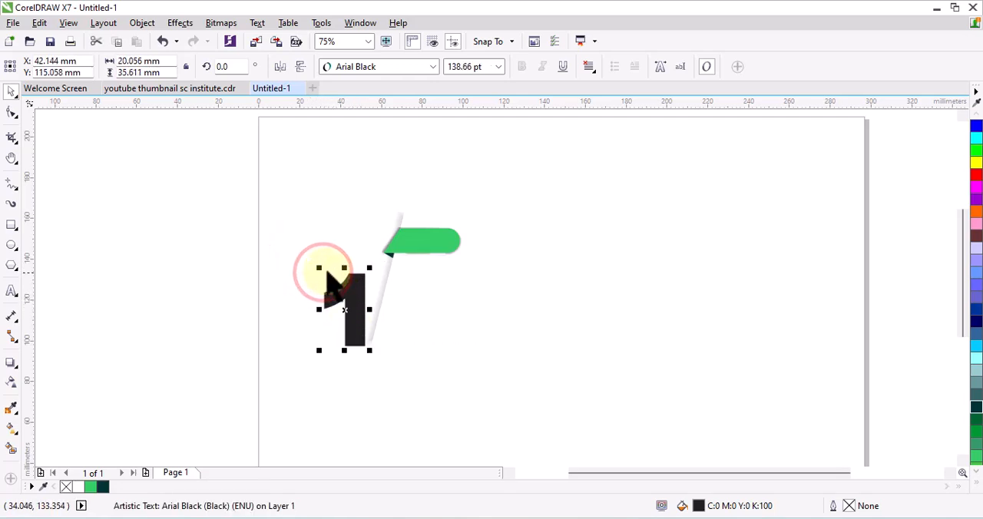
drag(326, 278, 330, 286)
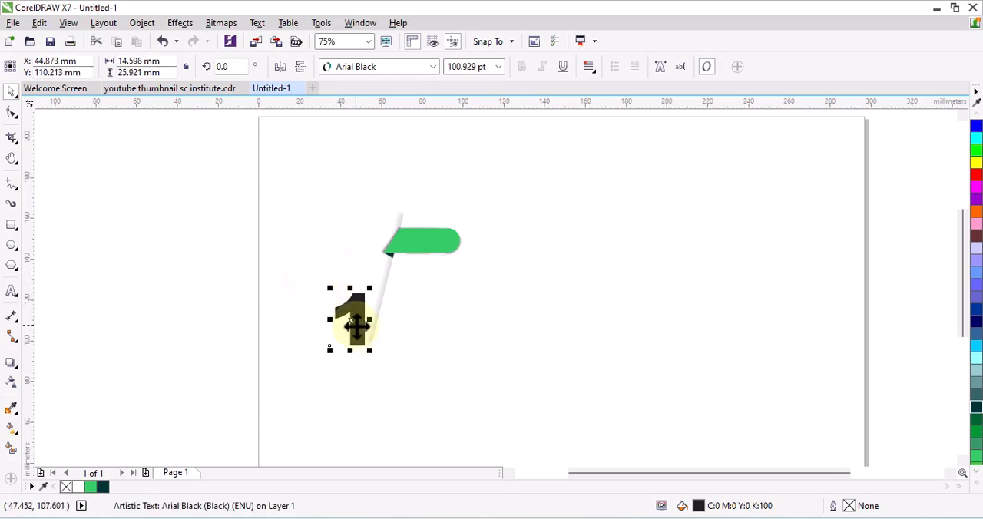
scroll(356, 326, up, 5)
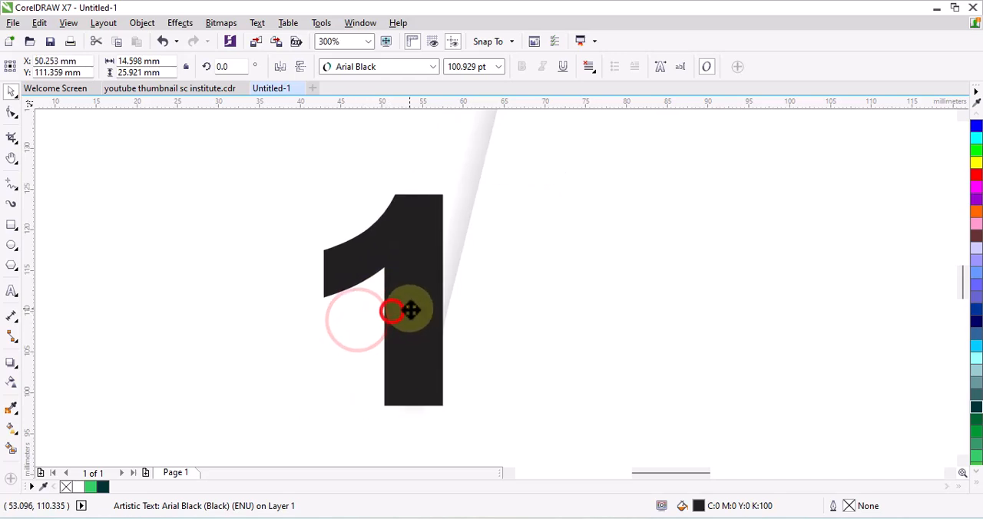
drag(410, 310, 426, 306)
drag(332, 185, 355, 221)
mouse_move(443, 313)
mouse_down()
mouse_move(451, 301)
mouse_move(435, 325)
mouse_up()
- Send the numeral 1 to the back behind the strip's shadow and fill it with Light Green (#33CC66)
key(shift+Page_Down)
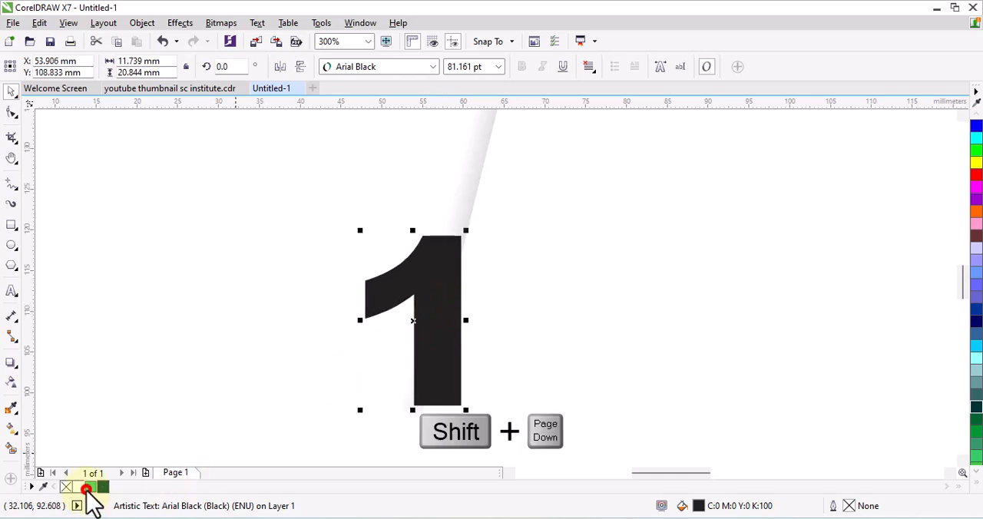
click(86, 488)
scroll(299, 319, down, 1)
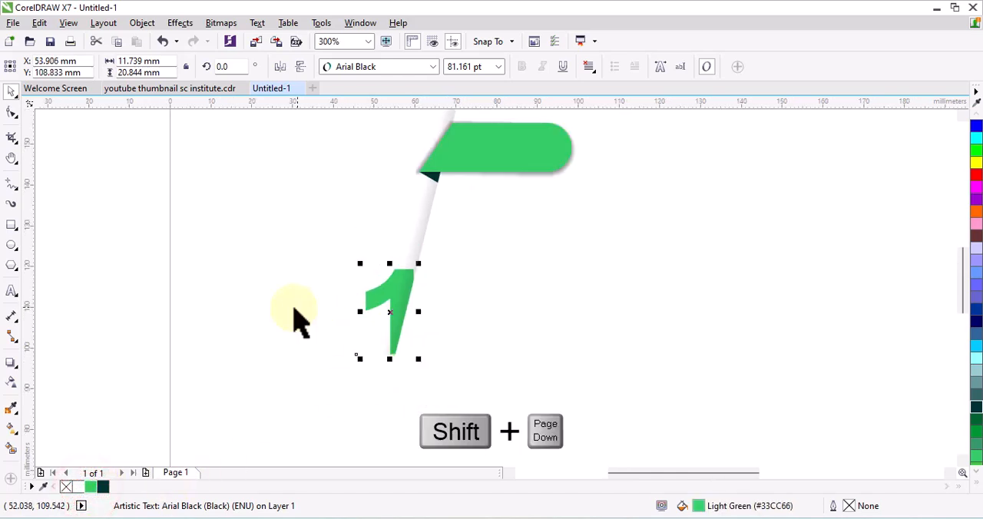
scroll(299, 318, down, 1)
click(414, 367)
scroll(392, 298, up, 1)
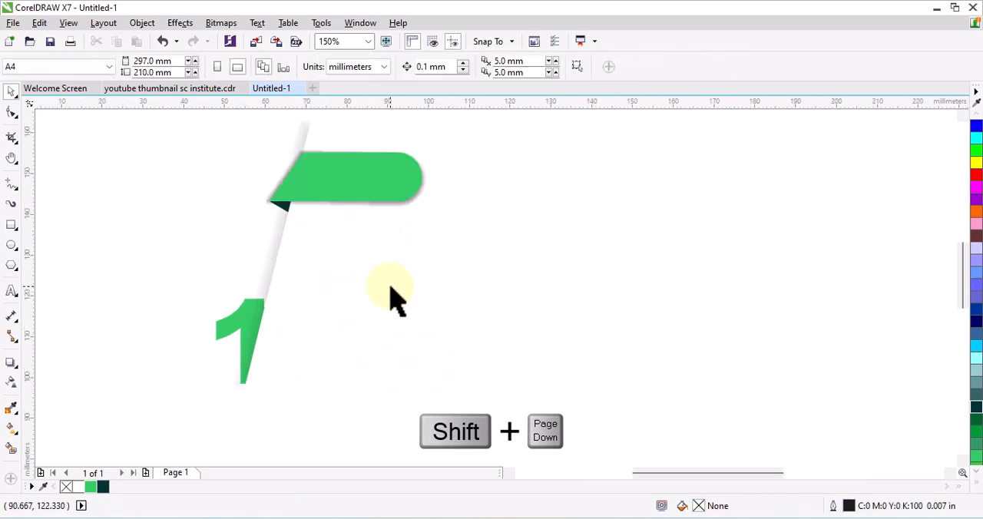
scroll(237, 267, down, 1)
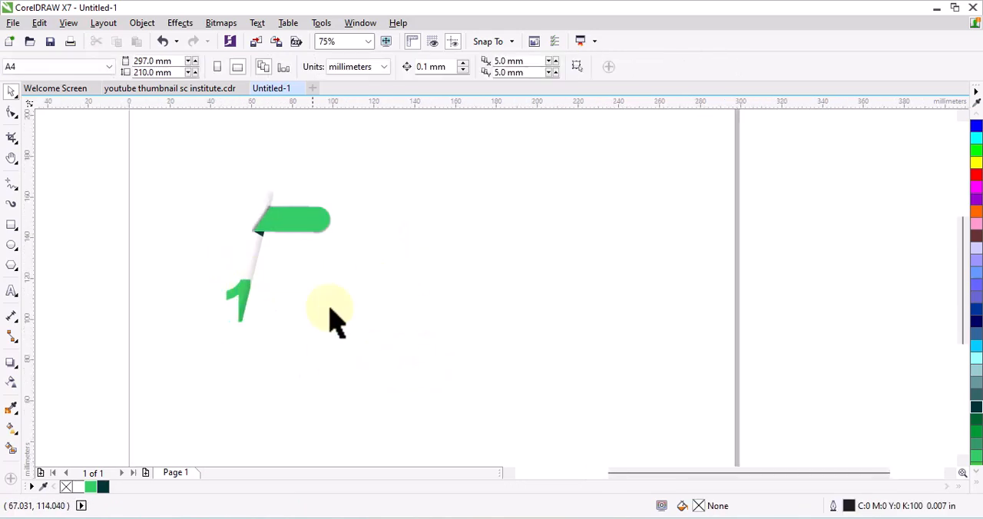
- Add the artistic text "IDEA" in Arial Black and move it onto the green banner
click(11, 292)
click(150, 192)
scroll(191, 156, up, 1)
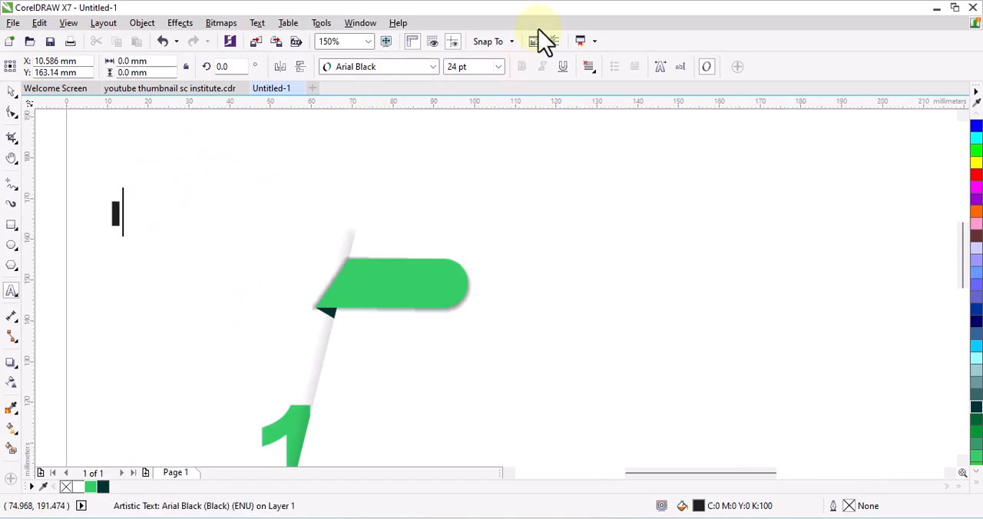
click(13, 93)
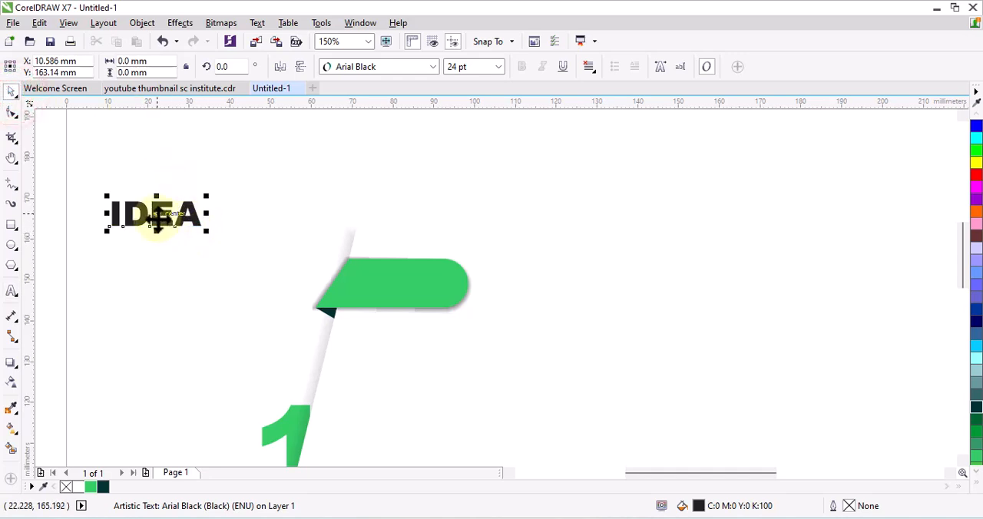
drag(157, 219, 401, 289)
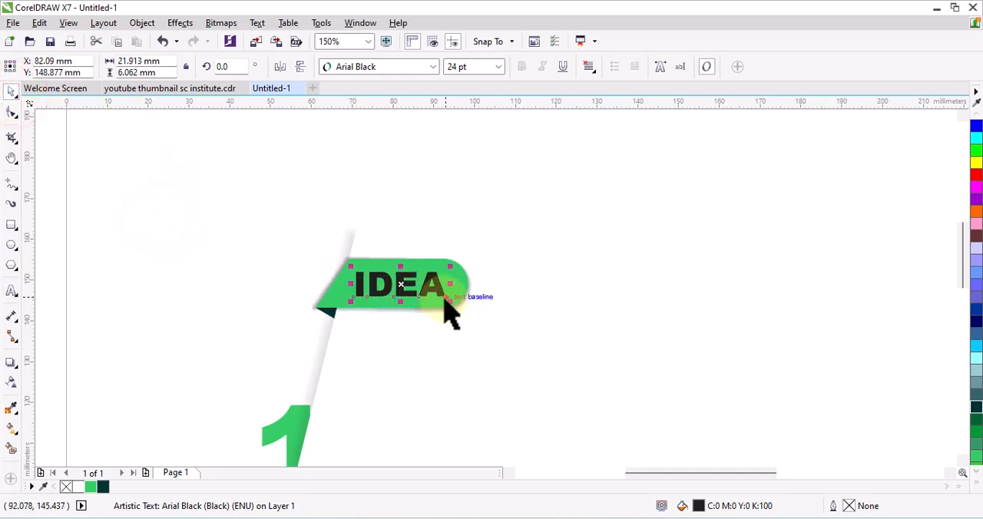
- Shrink the IDEA text to about 19.5 pt, centre it on the banner and fill it white
drag(458, 309, 439, 292)
scroll(430, 289, up, 2)
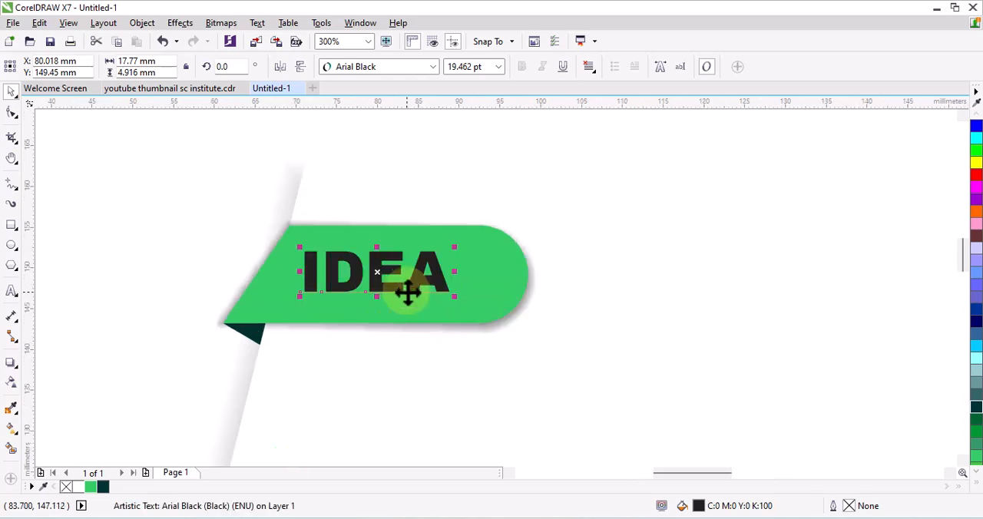
drag(376, 271, 391, 281)
click(80, 487)
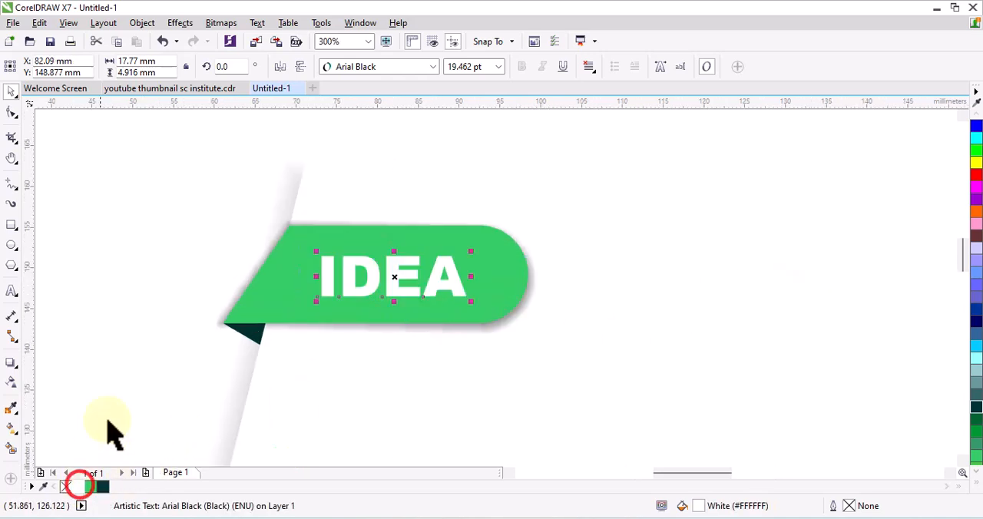
click(163, 272)
scroll(322, 247, down, 4)
click(532, 273)
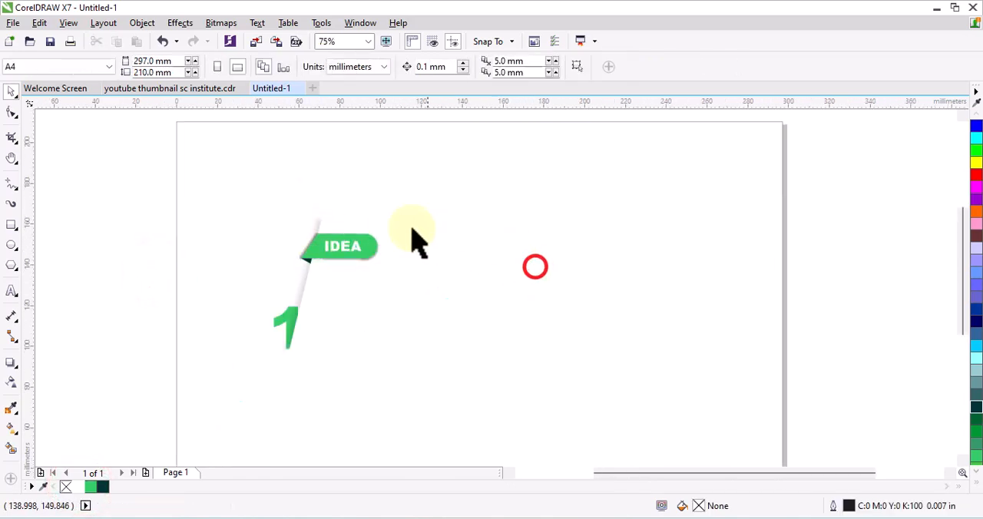
- Duplicate the complete banner, strip and numeral horizontally three times, spacing the copies about 52 mm apart
drag(220, 192, 476, 384)
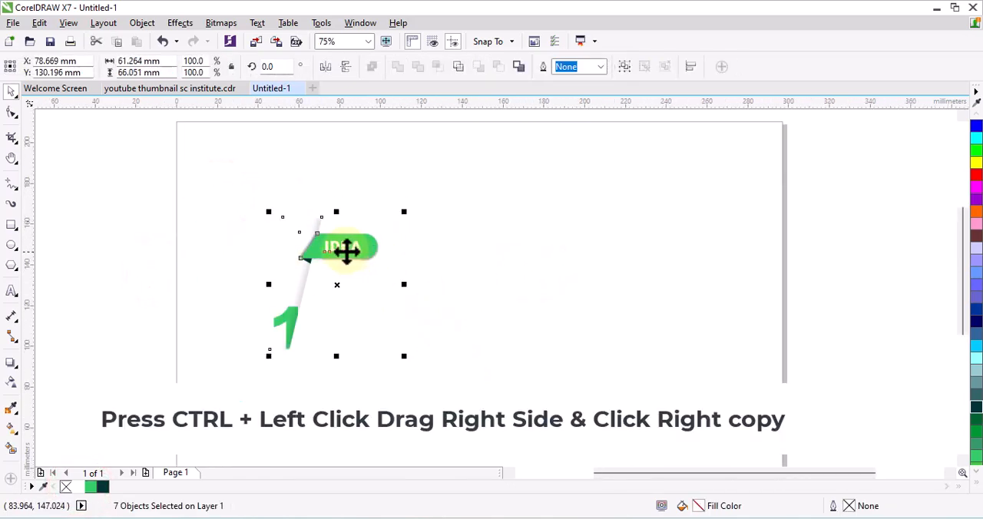
drag(338, 248, 450, 259)
right_click(450, 259)
key(ctrl+r)
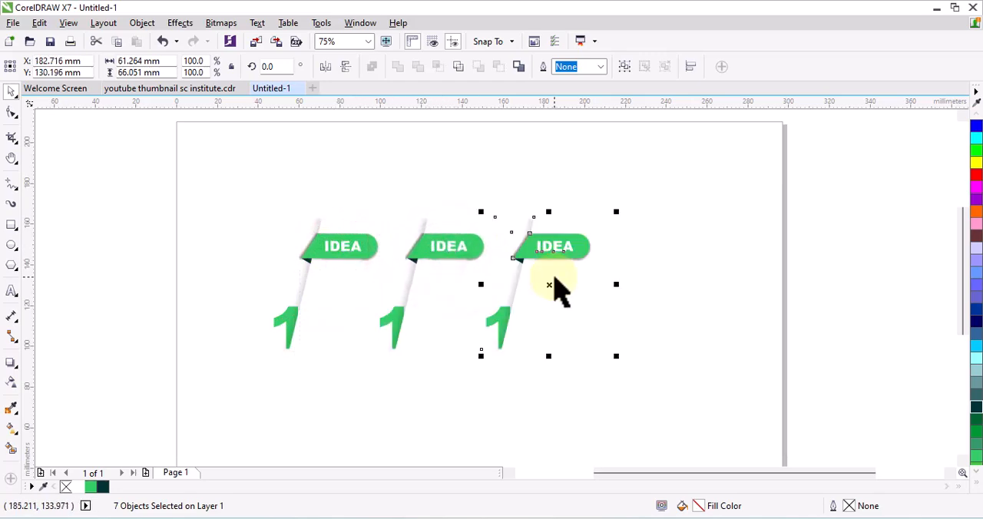
key(ctrl+r)
click(756, 388)
click(393, 326)
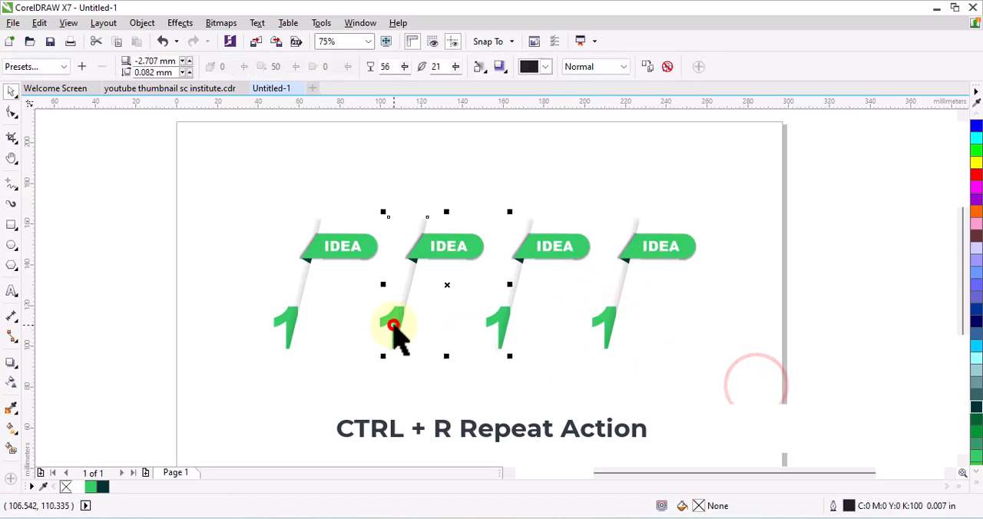
key(Escape)
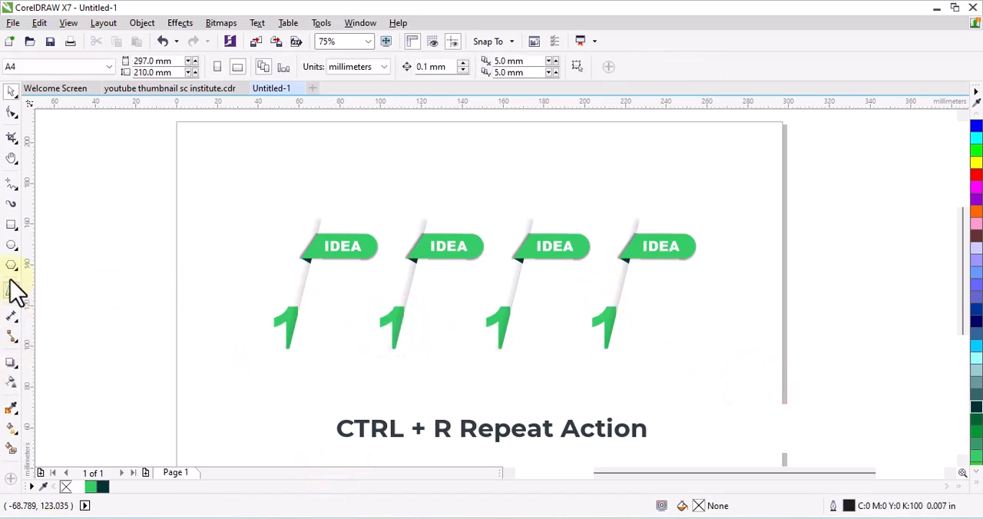
- Change the numerals on the three copies to 2, 3 and 4
click(11, 285)
click(389, 315)
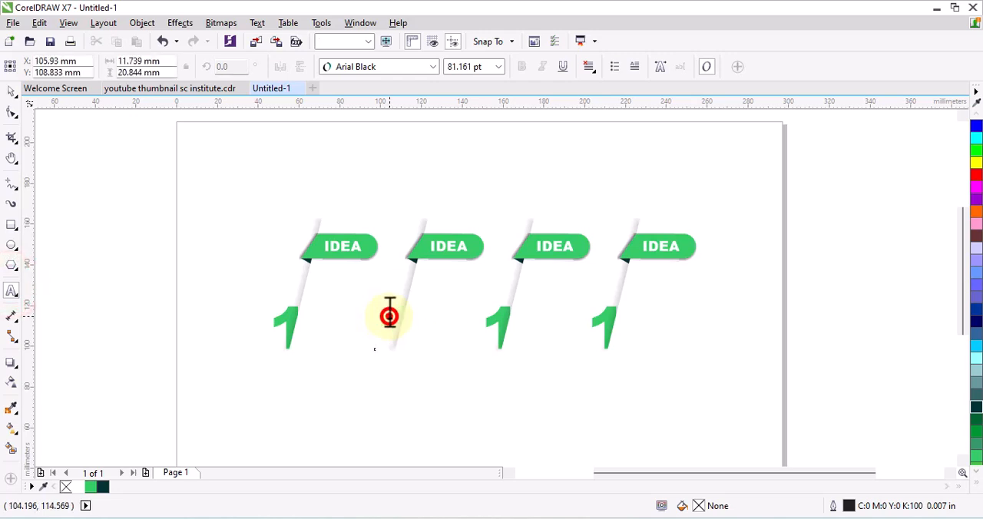
text(2)
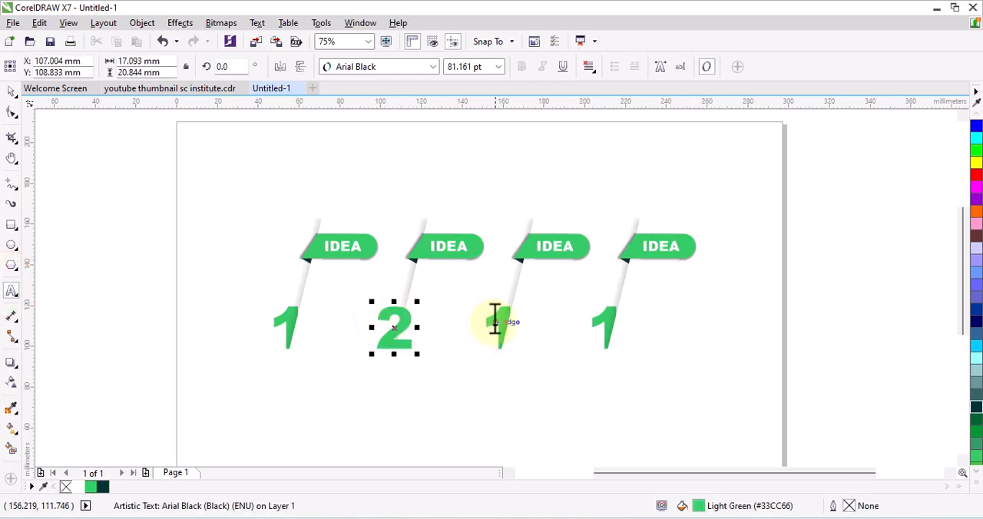
double_click(495, 321)
text(3)
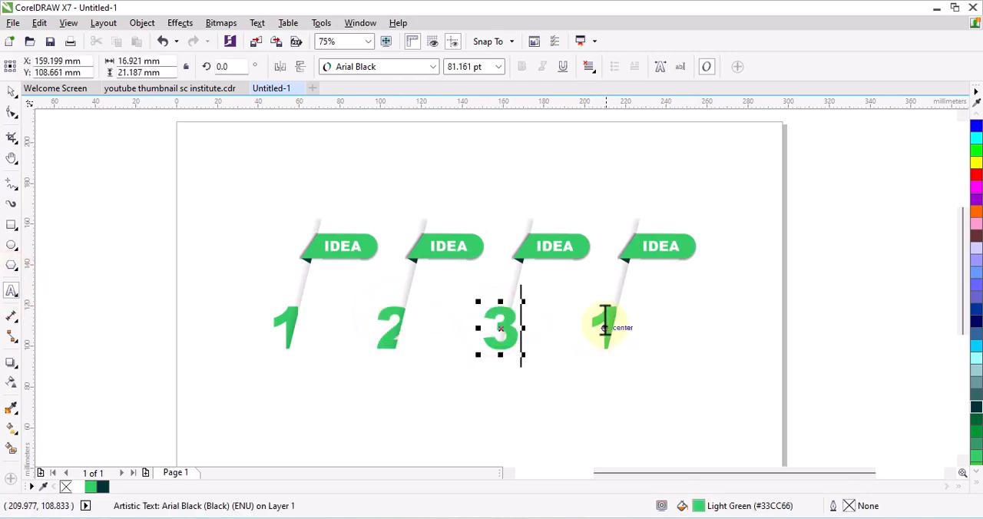
double_click(603, 323)
text(4)
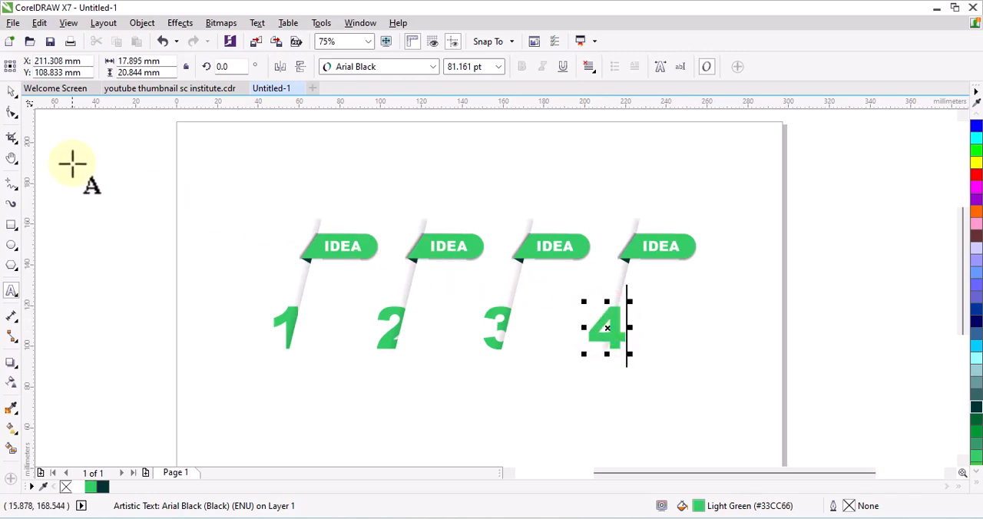
click(585, 407)
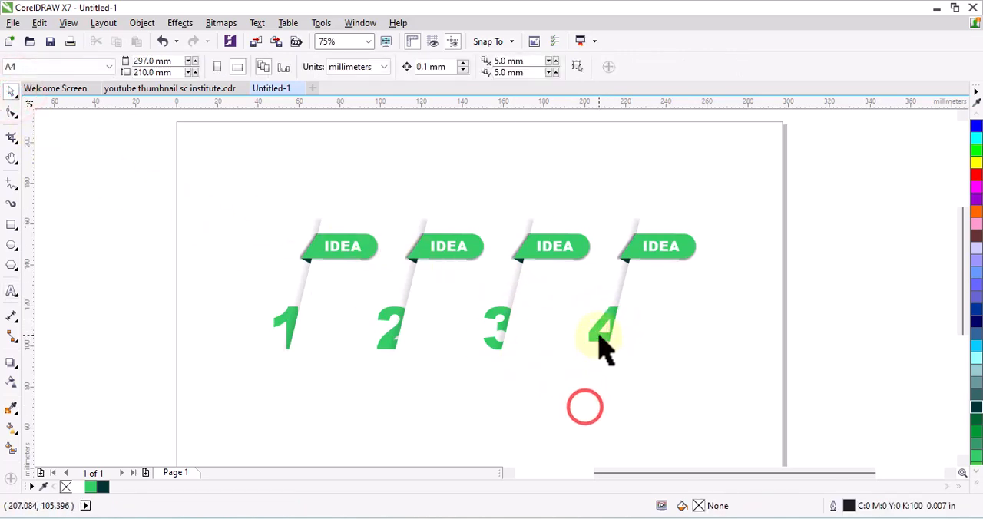
- Shift the numeral 4 about 3 mm to the left against the edge of its strip
click(603, 332)
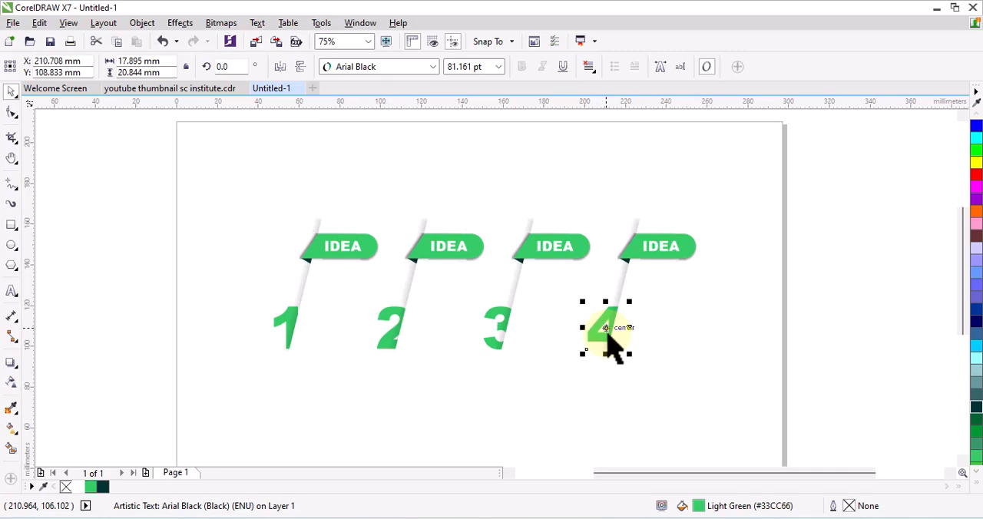
scroll(626, 349, up, 4)
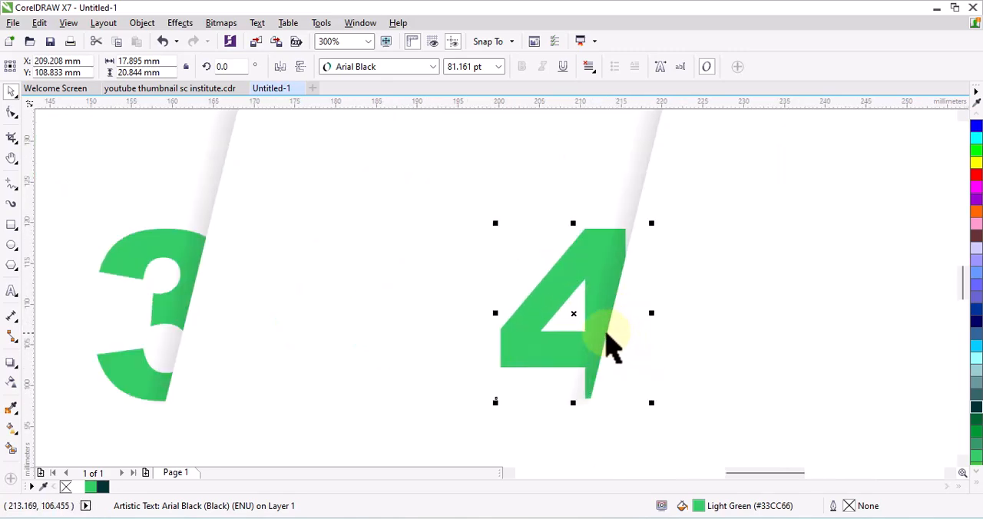
click(587, 334)
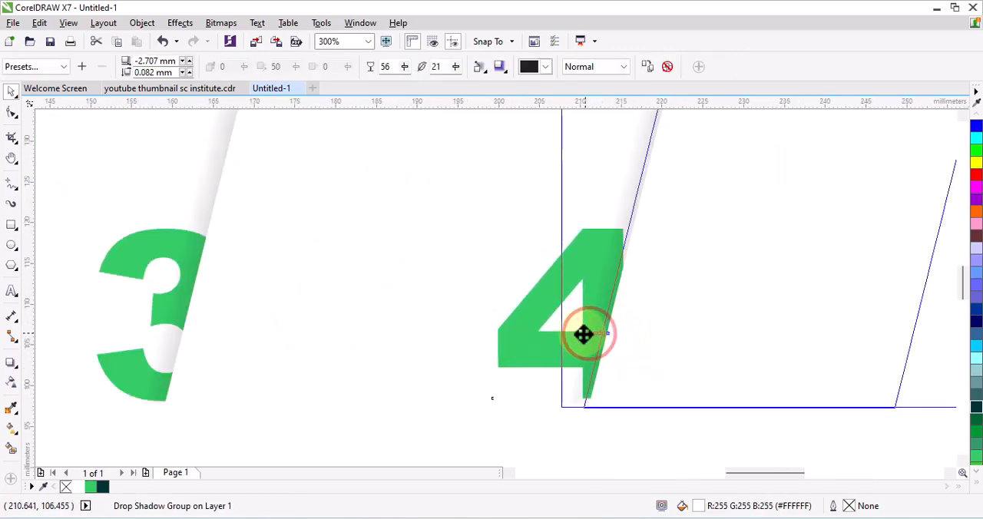
click(518, 315)
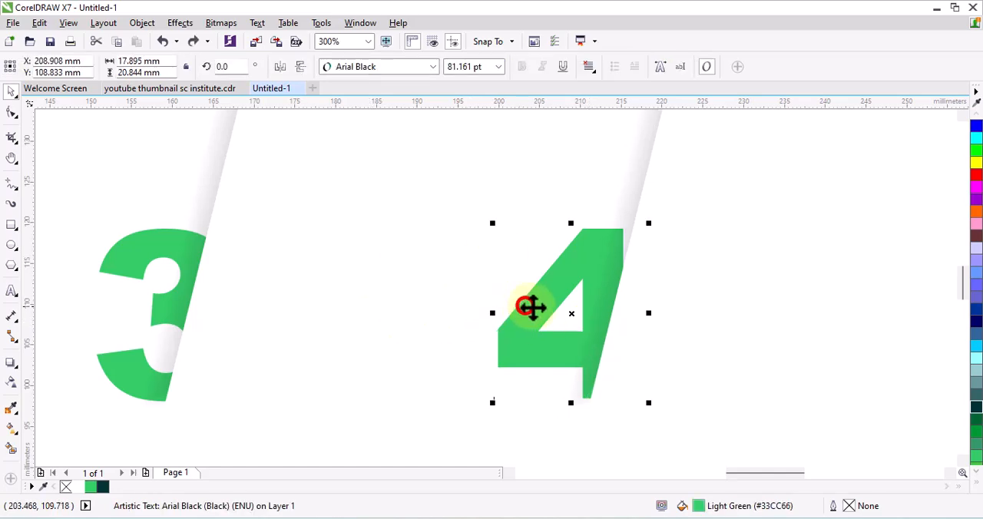
drag(527, 307, 542, 321)
scroll(543, 321, down, 2)
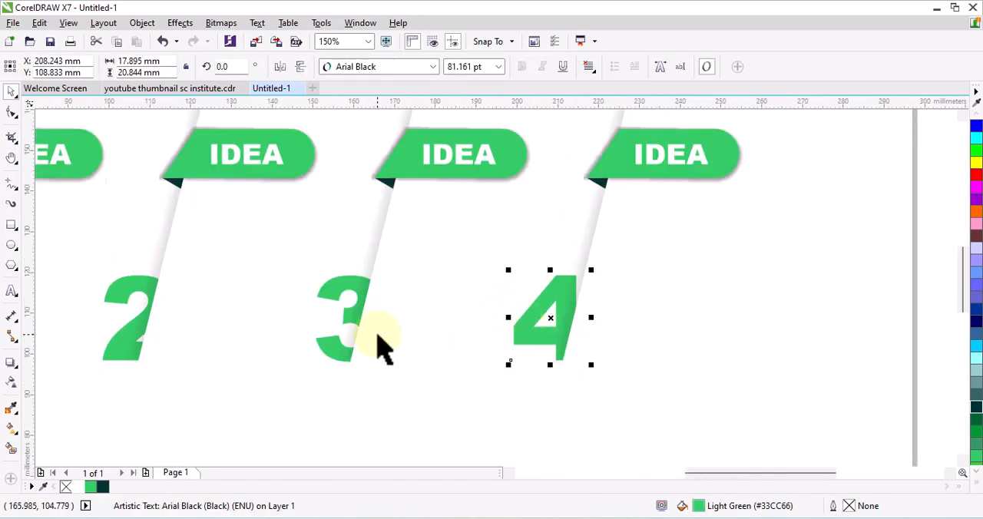
- Shift the numeral 3 about 3 mm to the left against the edge of its strip
scroll(328, 287, up, 2)
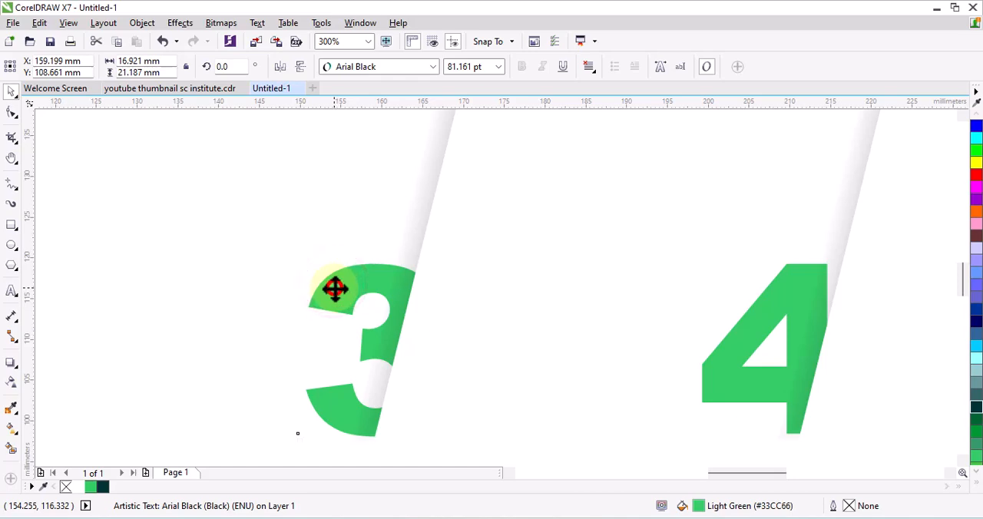
drag(335, 288, 316, 288)
scroll(410, 328, down, 2)
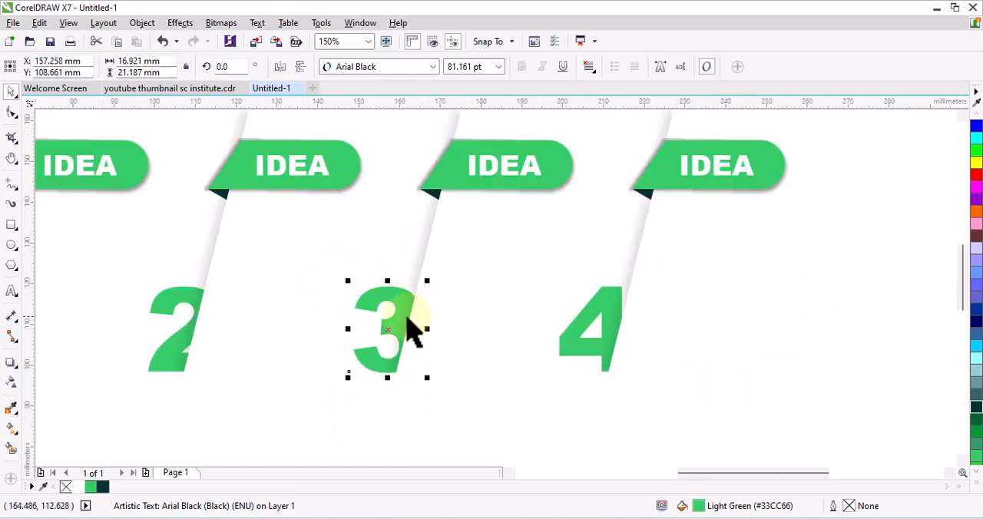
scroll(376, 305, up, 2)
drag(373, 299, 365, 301)
scroll(480, 338, down, 2)
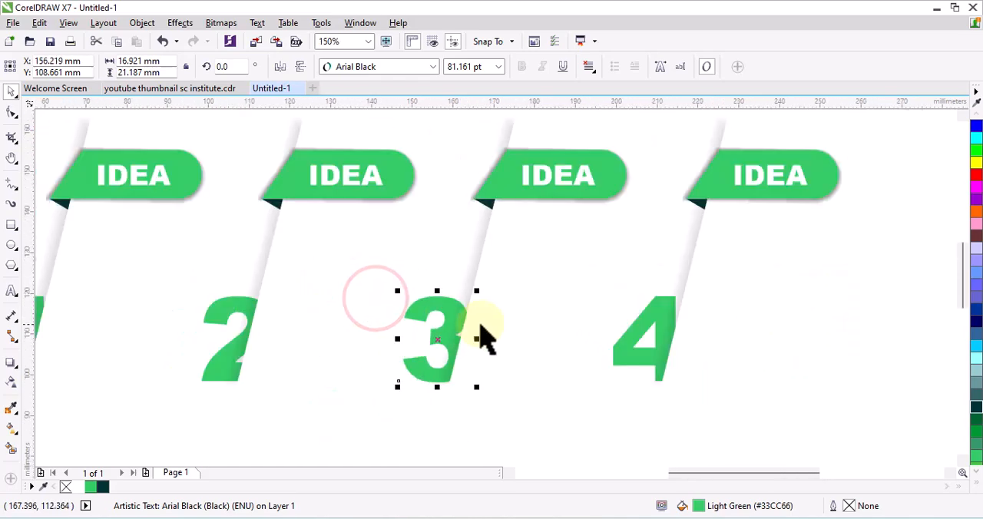
- Shift the numeral 2 about 3 mm to the left against the edge of its strip
click(228, 307)
click(207, 315)
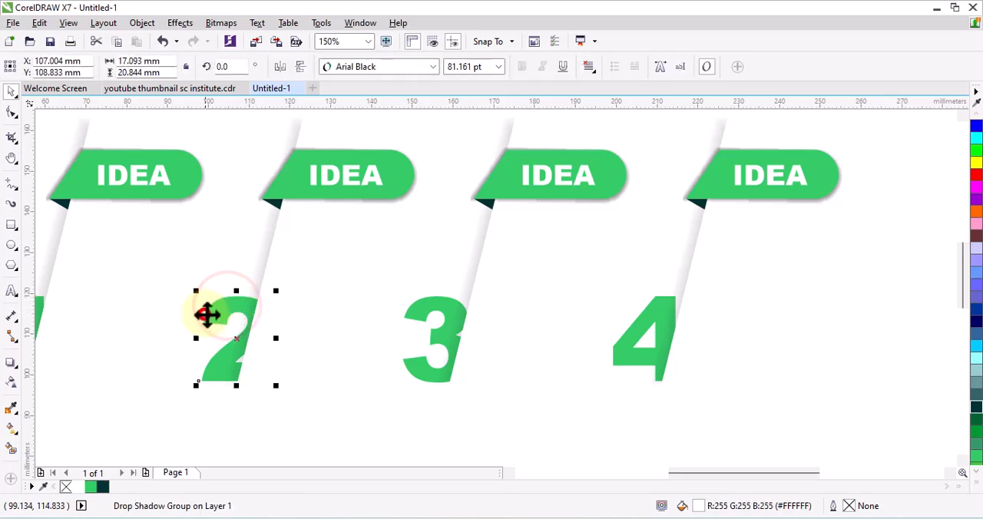
drag(209, 313, 198, 310)
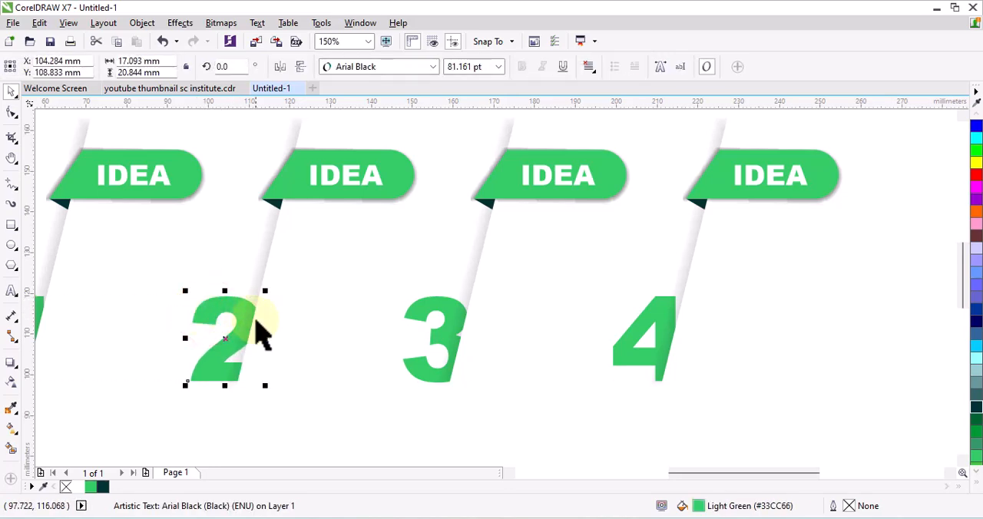
- Nudge the numeral 1 slightly to the left against the edge of its strip, placing its centre at about X 53.1 mm
scroll(257, 340, down, 4)
scroll(211, 340, up, 4)
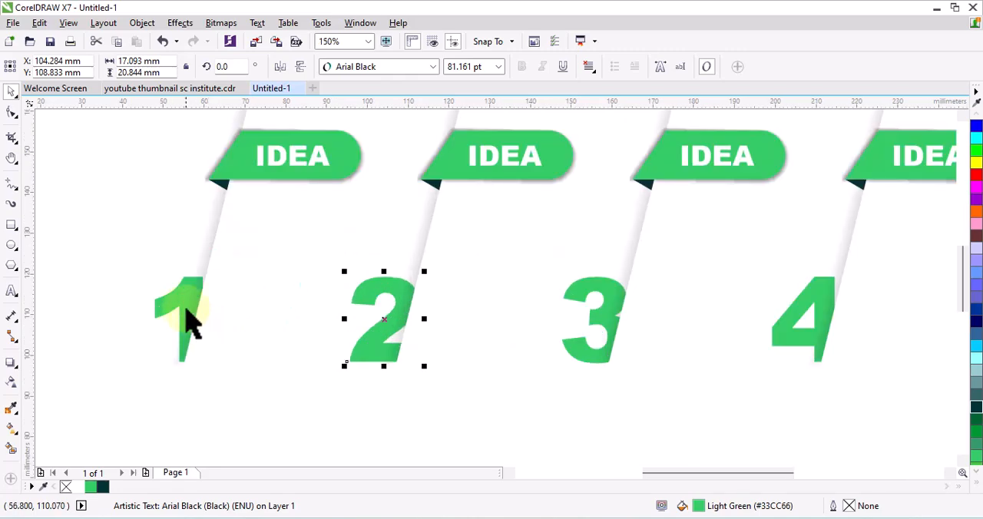
click(183, 295)
drag(160, 300, 149, 300)
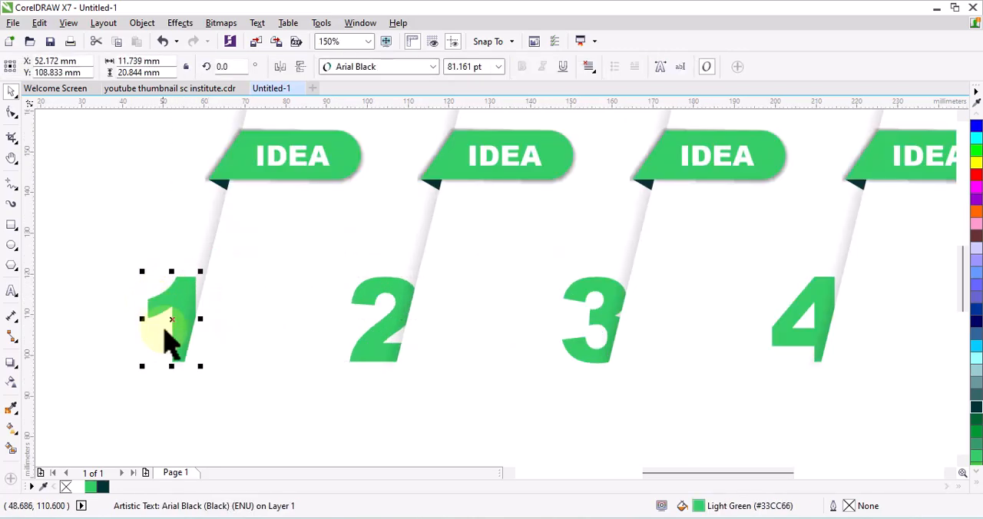
scroll(175, 324, up, 4)
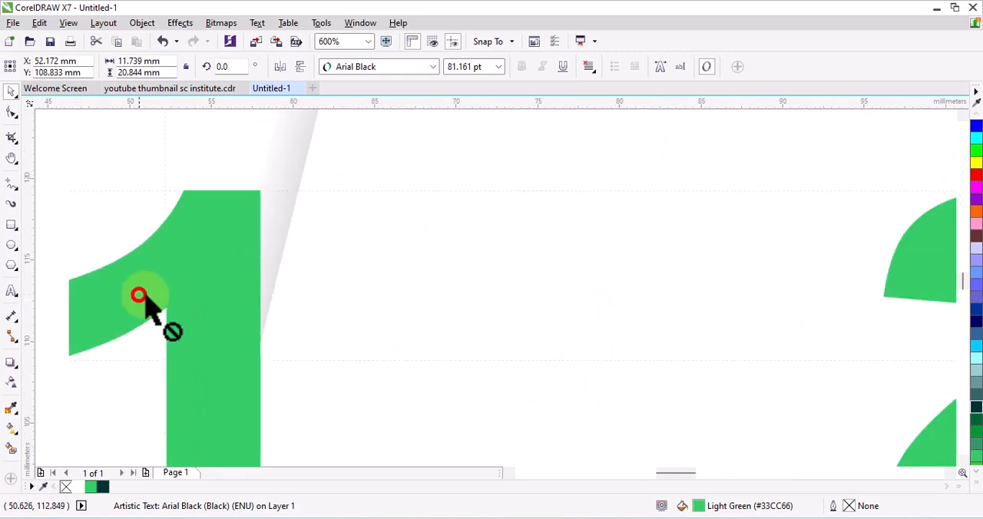
drag(138, 292, 156, 292)
scroll(156, 293, down, 4)
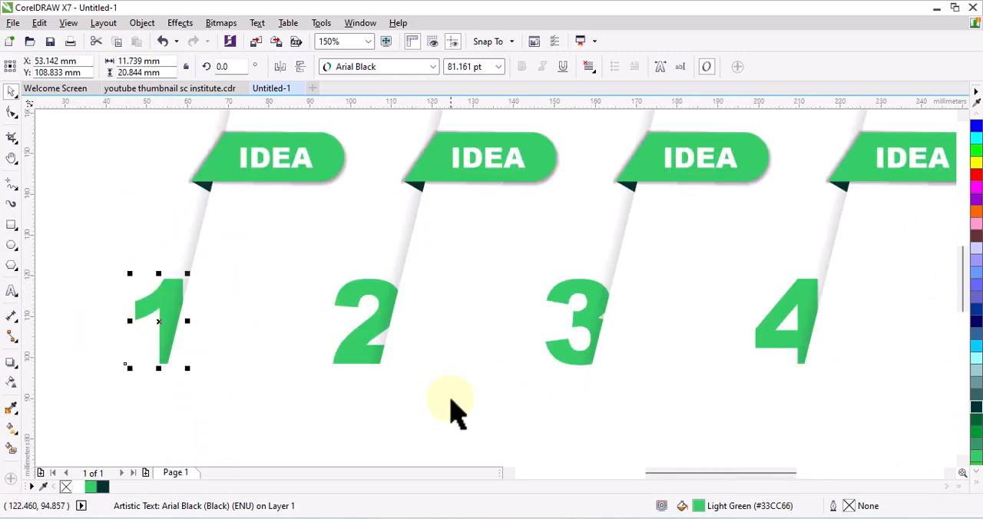
click(454, 412)
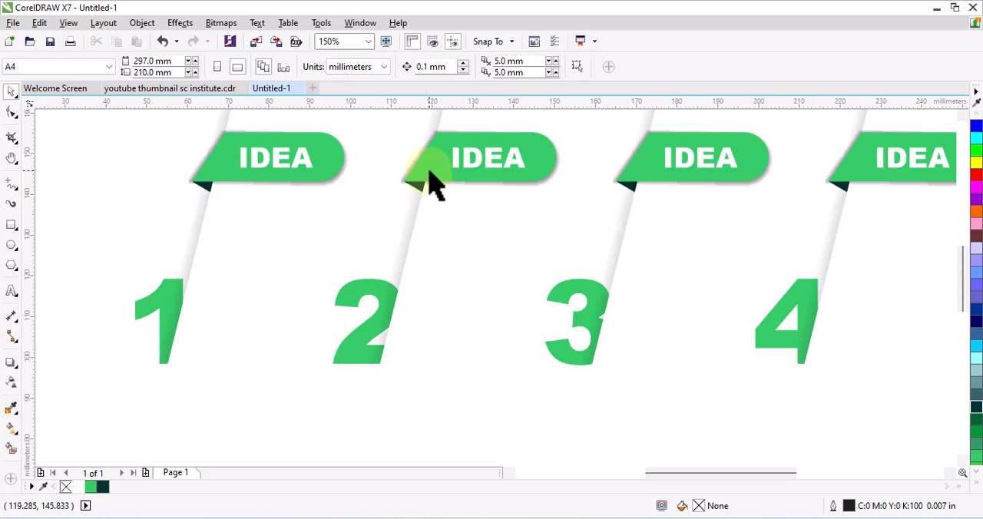
- Fill the second IDEA banner with Deep Yellow (#FFCC00)
click(432, 183)
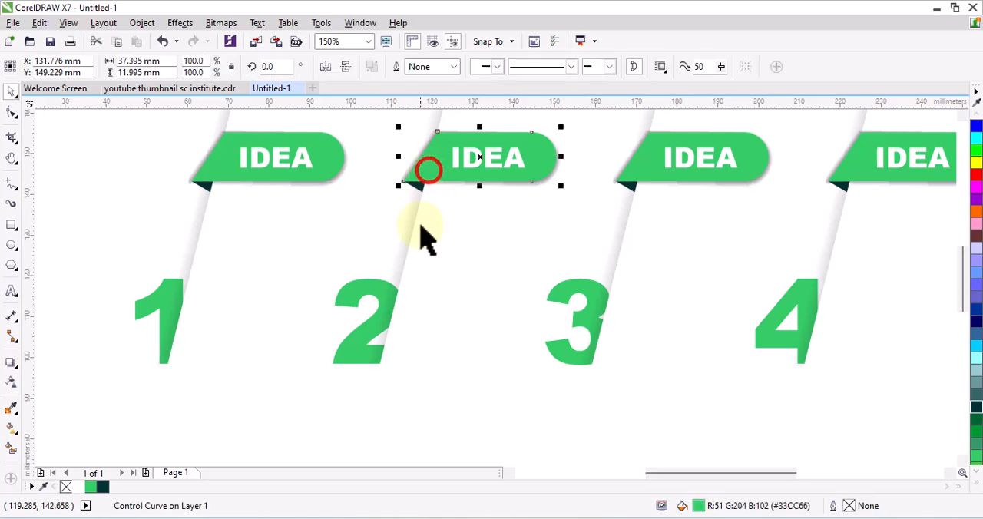
click(979, 484)
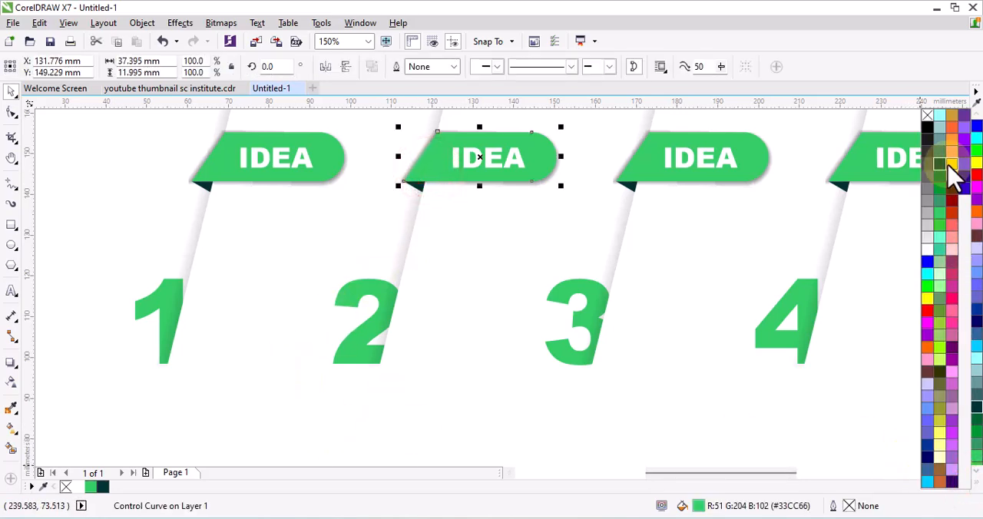
click(951, 162)
click(414, 187)
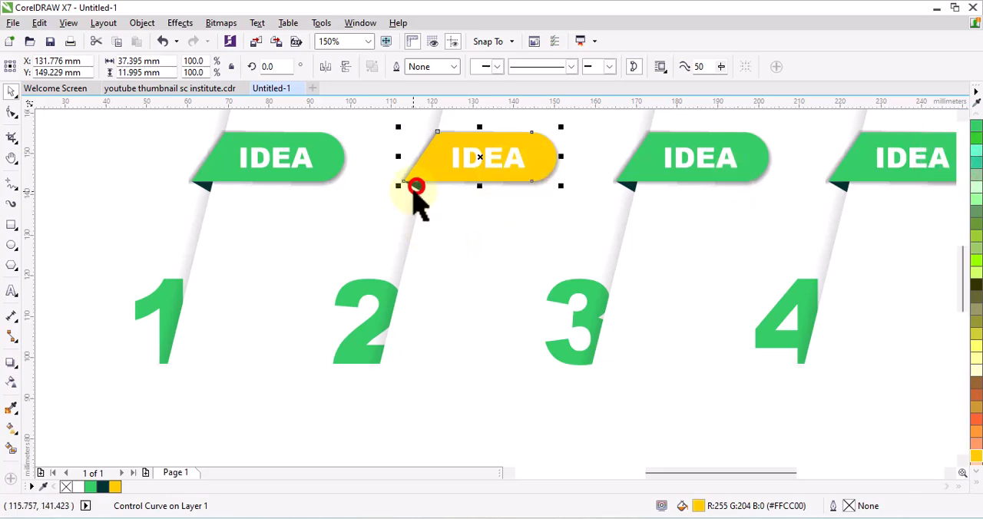
click(414, 187)
click(418, 185)
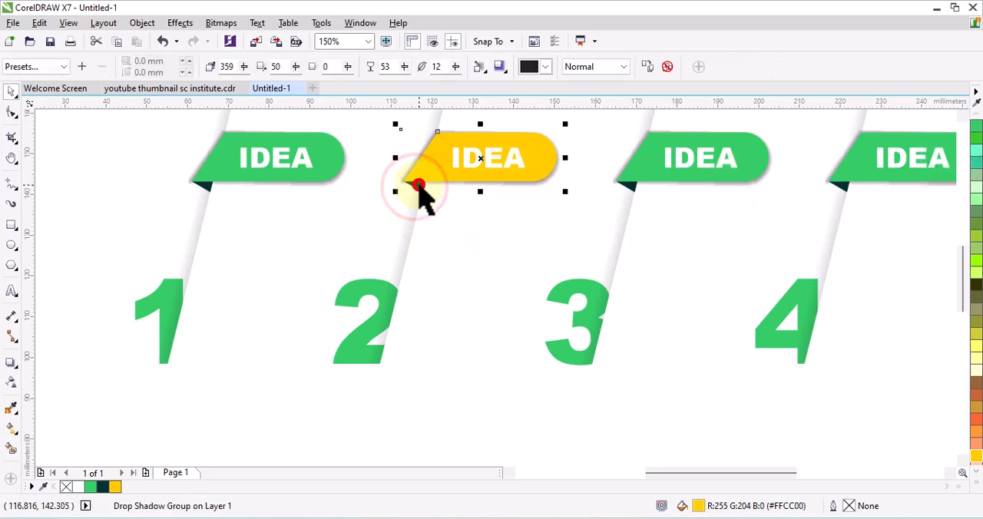
click(386, 161)
drag(377, 131, 385, 132)
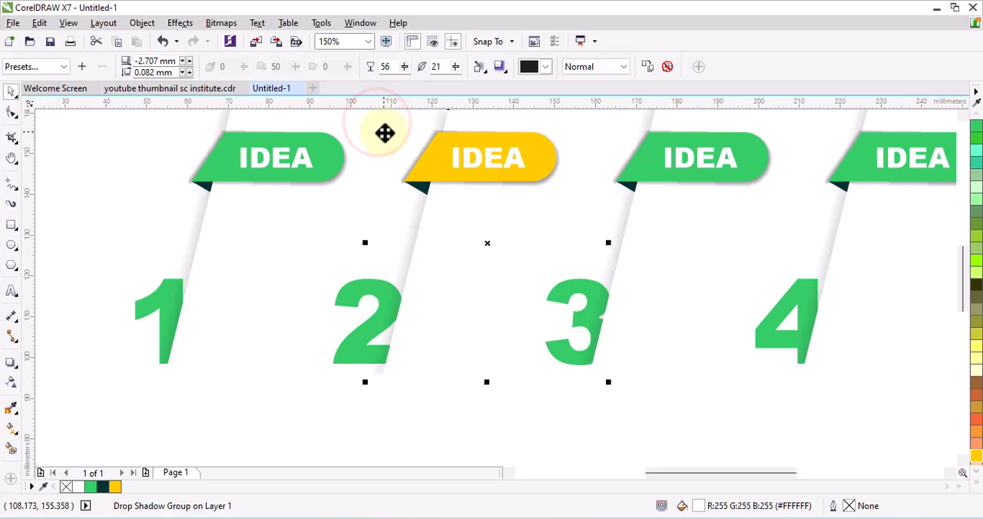
key(ctrl+z)
- Select only the small fold triangle under the yellow banner and fill it with brown
scroll(407, 177, down, 4)
drag(414, 166, 449, 242)
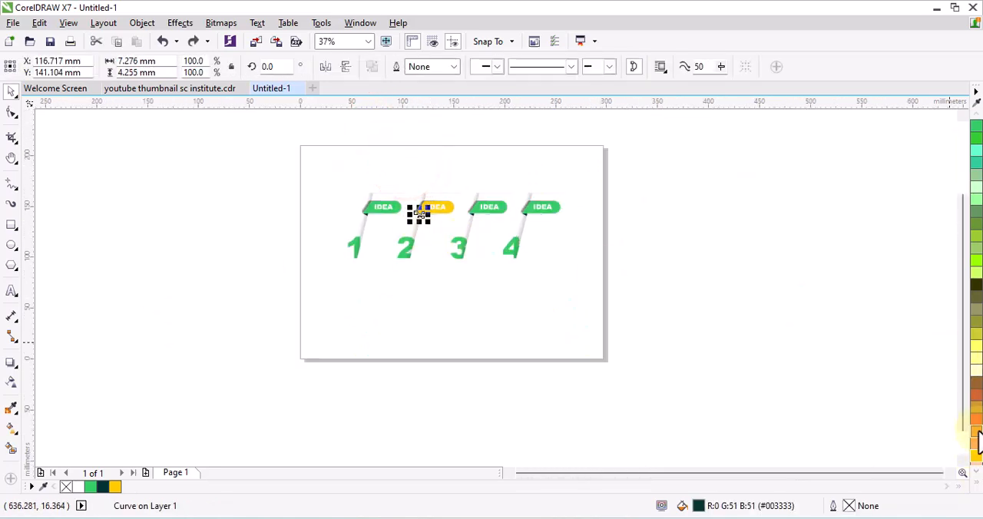
scroll(444, 234, up, 4)
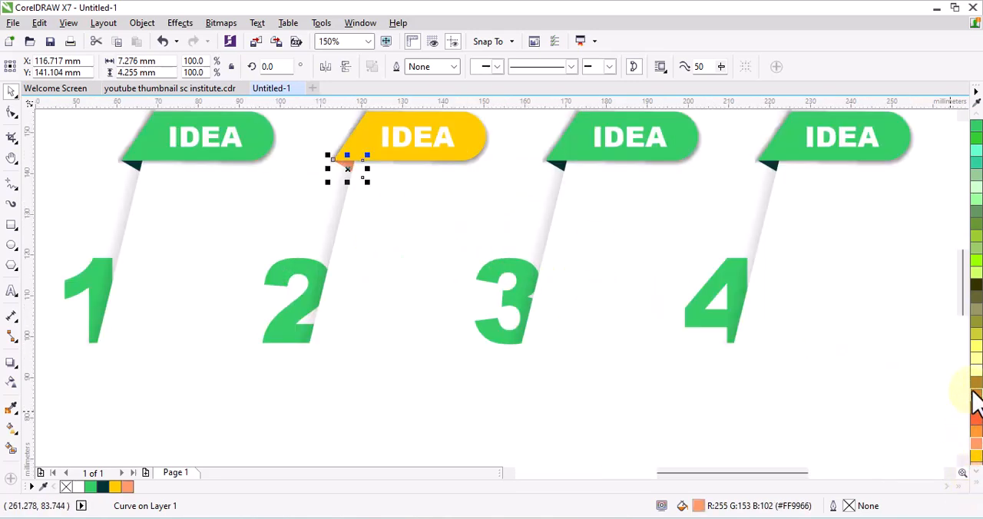
- Fill the third IDEA banner with Sky Blue (#00CCFF)
click(676, 156)
click(977, 483)
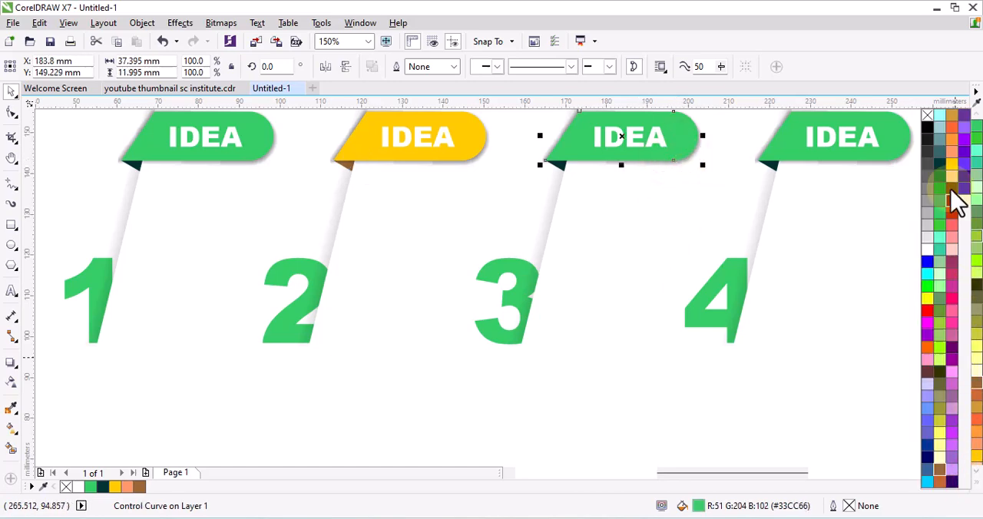
click(928, 347)
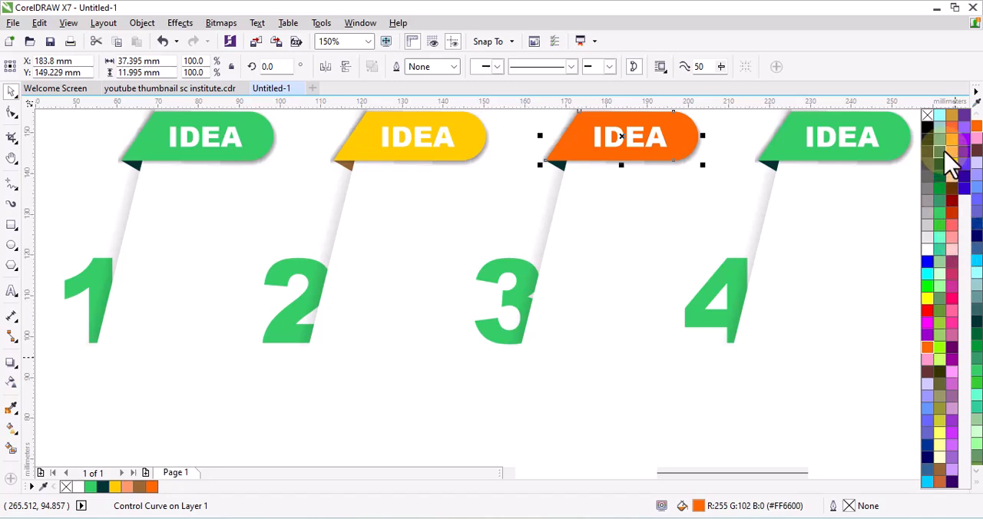
click(941, 117)
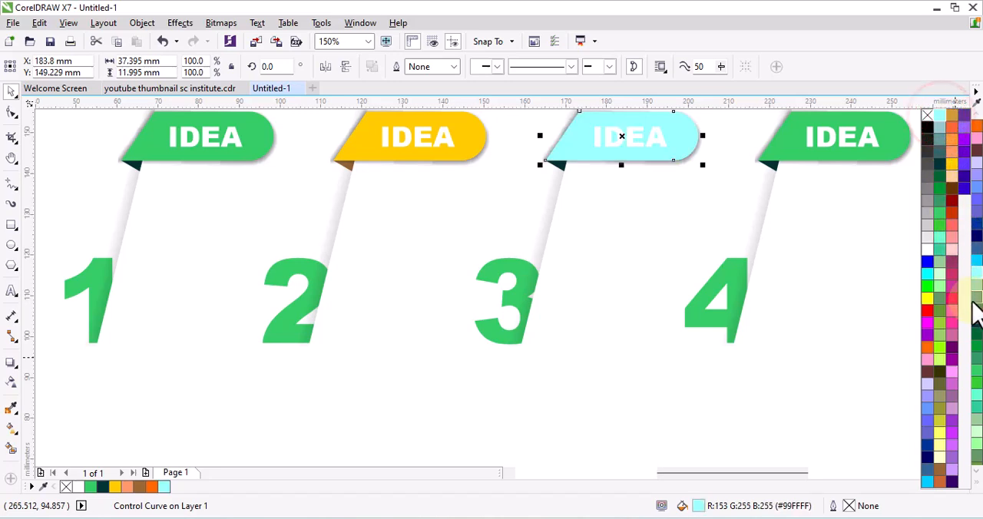
click(976, 261)
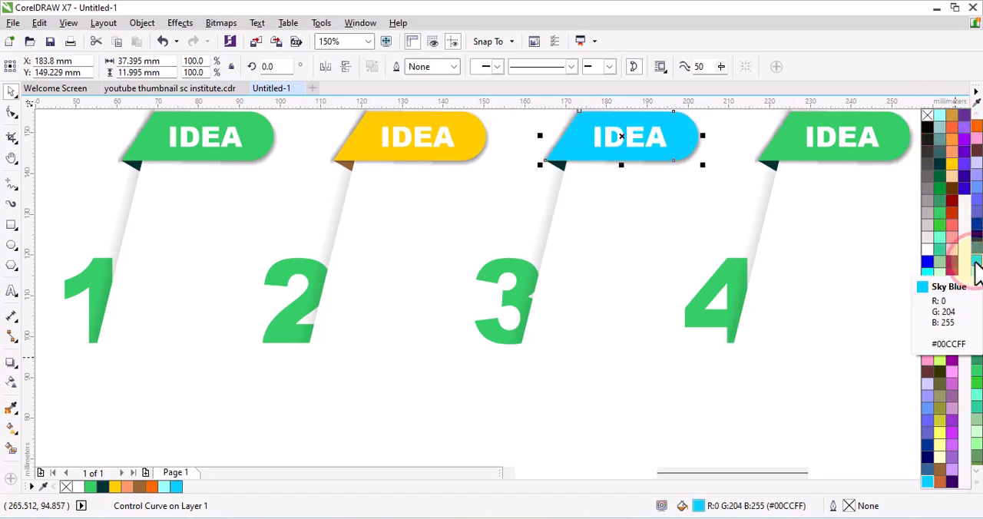
- Select only the fold triangle under the sky blue banner and fill it with a darker blue
click(606, 201)
click(573, 184)
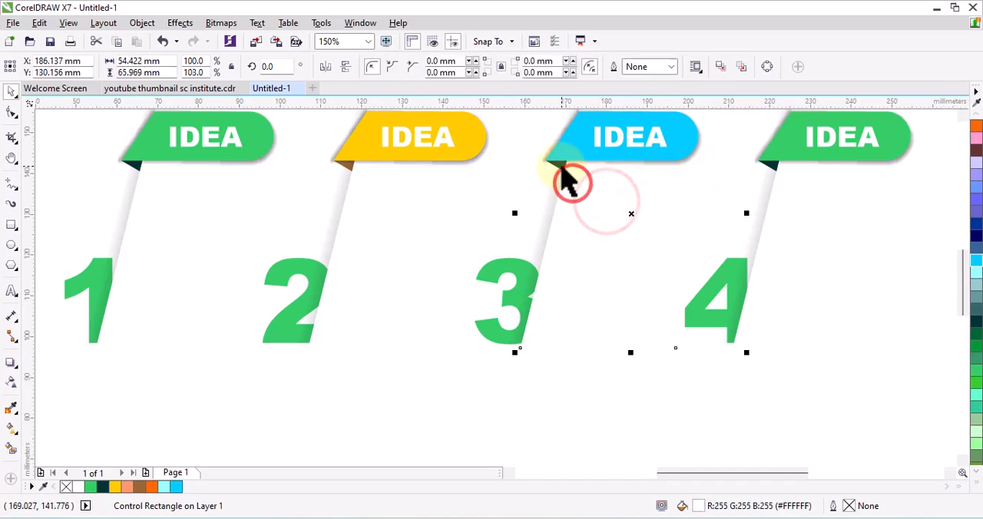
click(561, 164)
scroll(536, 204, down, 2)
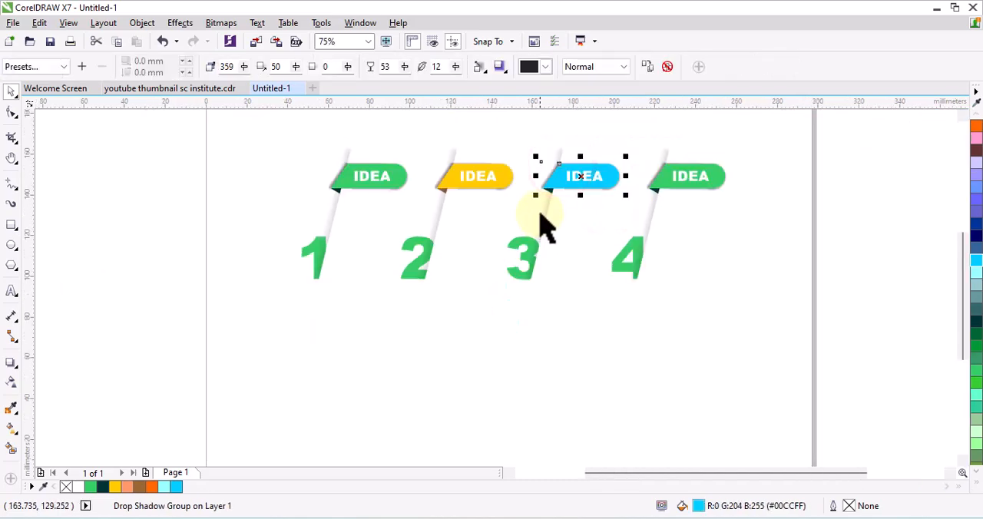
click(556, 143)
drag(519, 127, 569, 234)
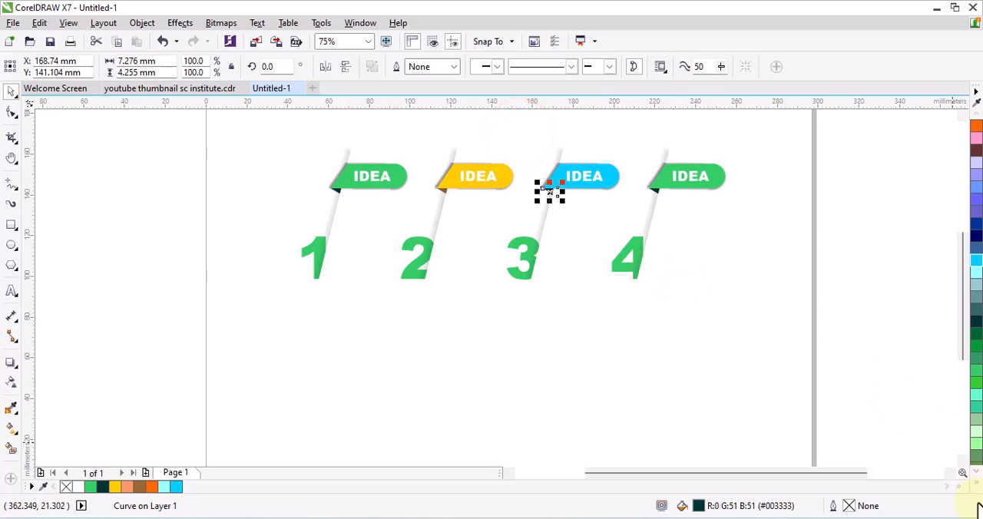
click(750, 322)
click(625, 242)
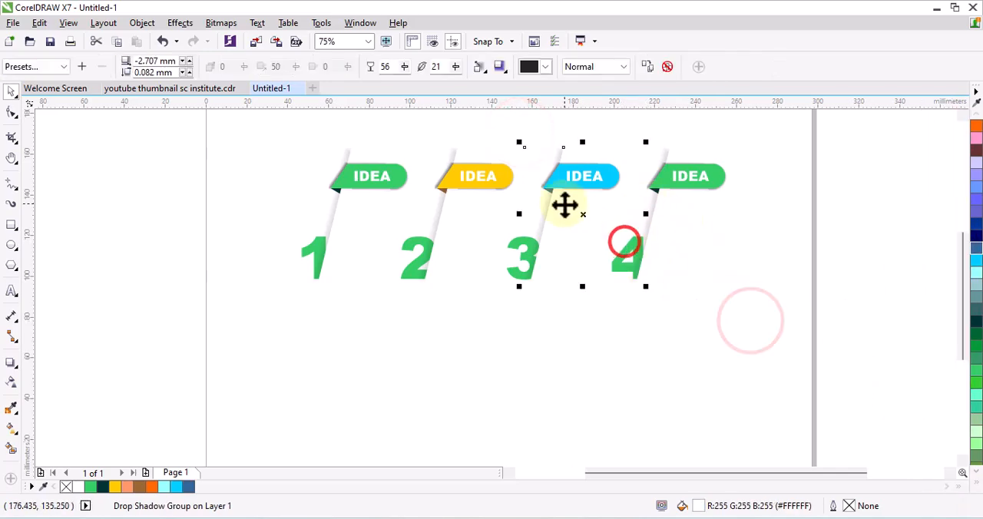
- Fill the fourth IDEA banner with orange-red (#FF6633)
scroll(564, 204, up, 2)
scroll(455, 227, down, 1)
click(825, 272)
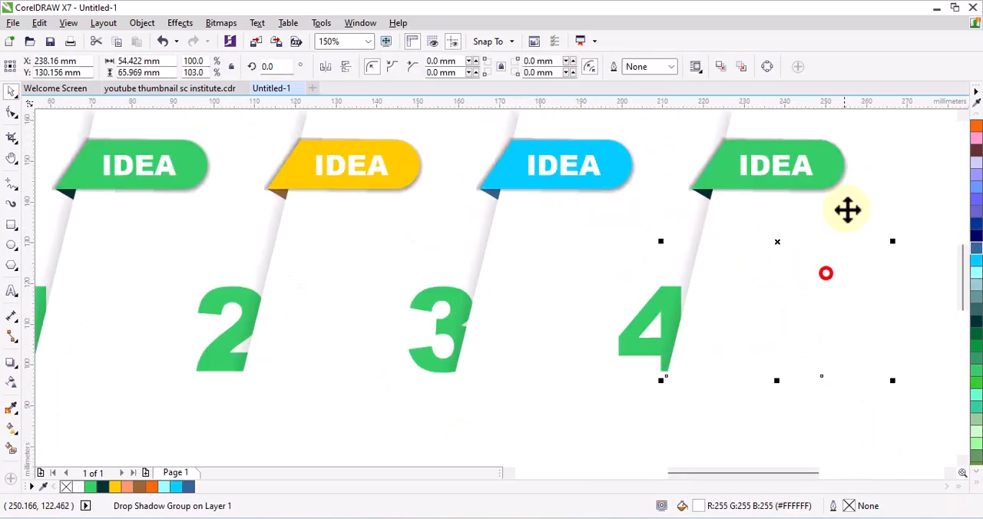
click(839, 163)
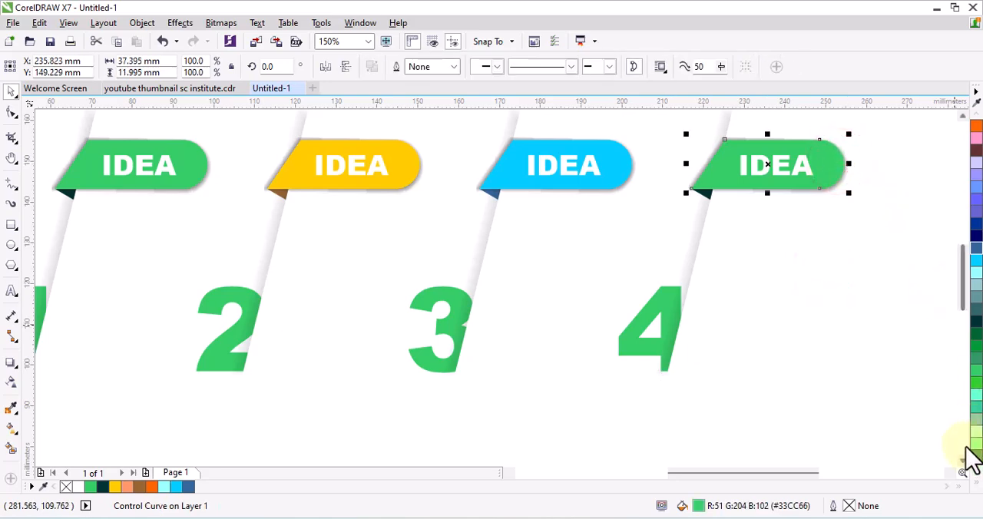
click(975, 483)
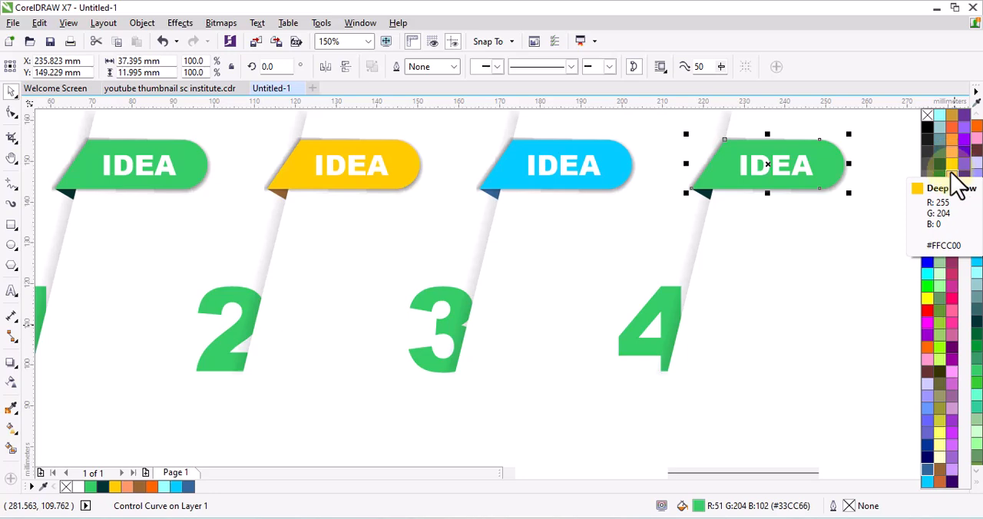
click(952, 127)
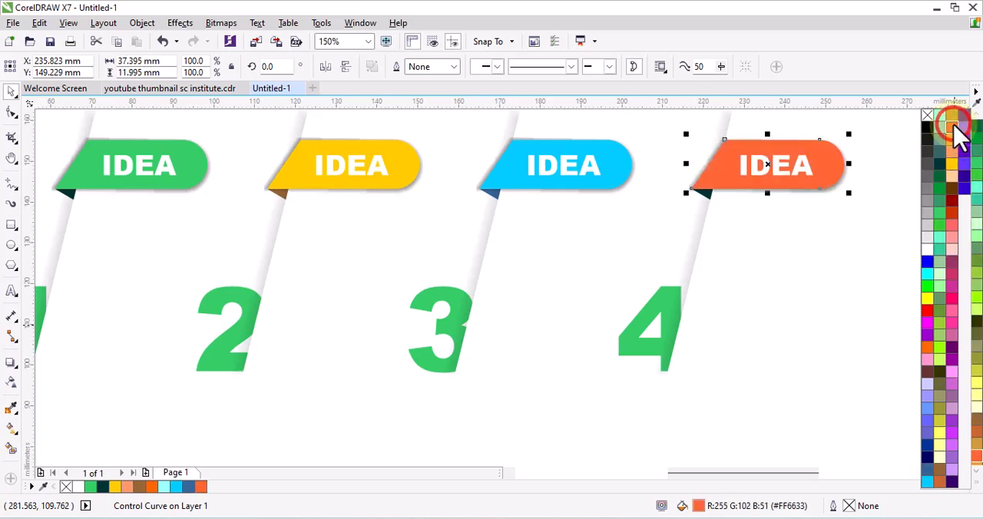
- Select only the fold triangle under the orange-red banner and fill it with brown
click(832, 241)
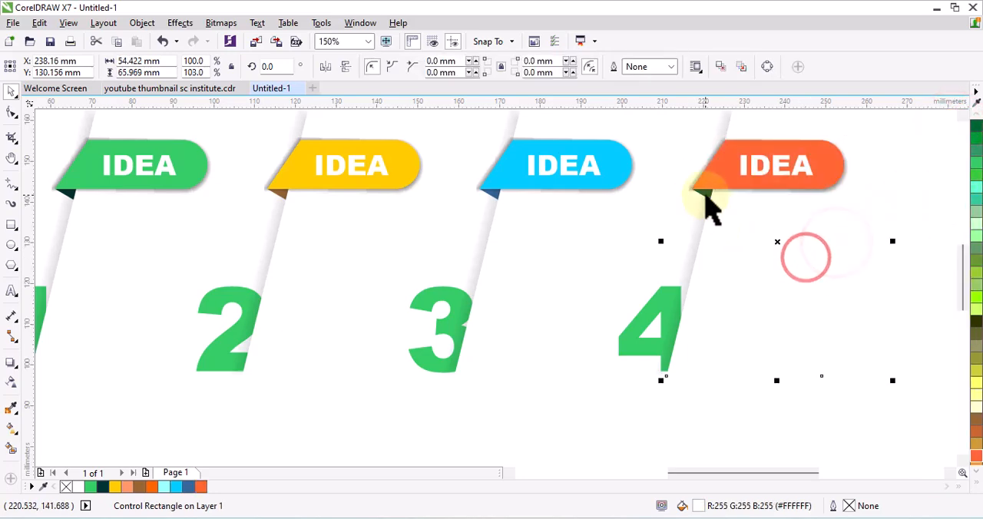
click(703, 192)
click(830, 245)
scroll(706, 192, down, 2)
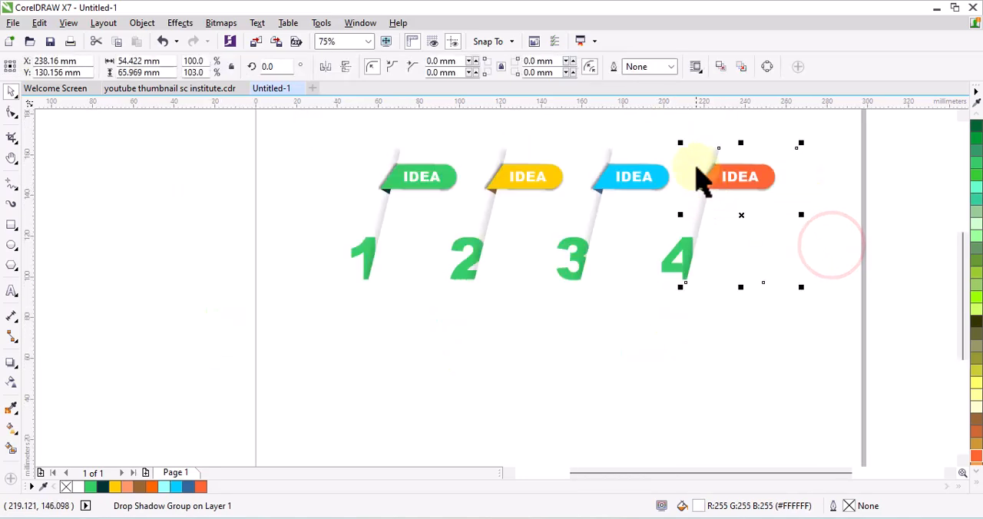
click(680, 130)
drag(680, 130, 725, 221)
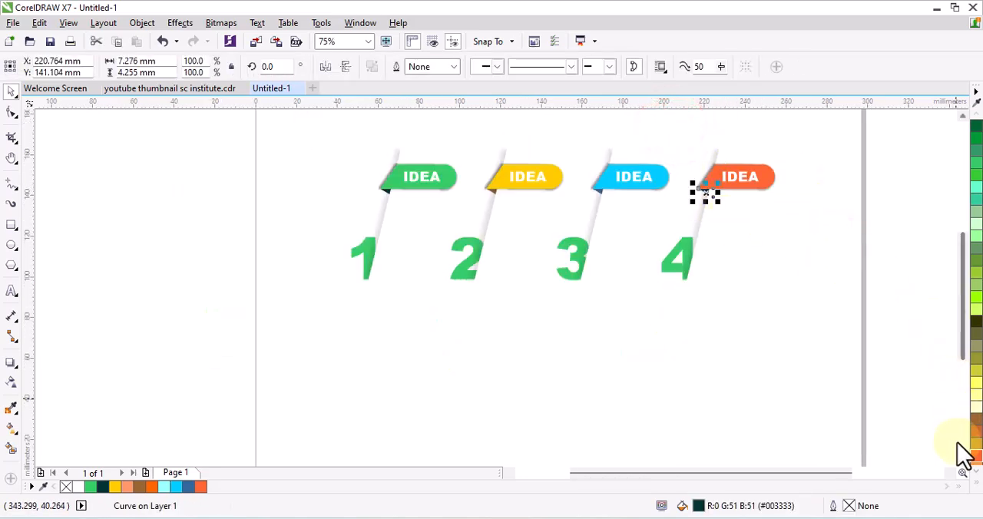
click(974, 486)
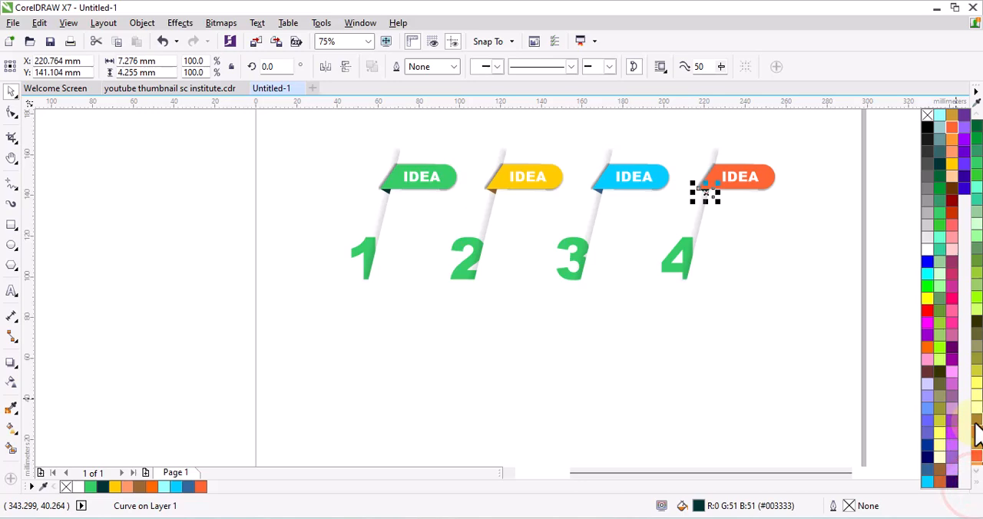
click(726, 323)
click(786, 269)
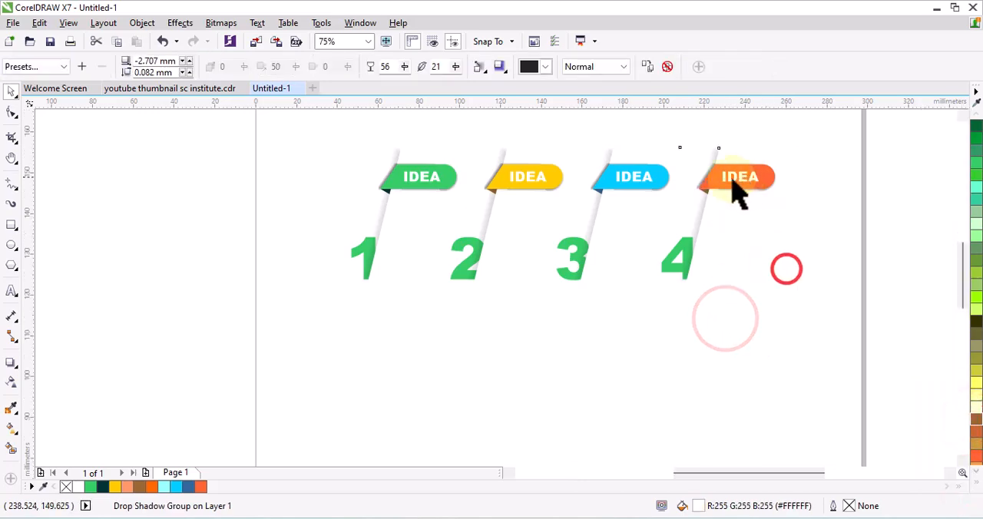
- Recolour the numeral 2 Deep Yellow (#FFCC00) to match its banner
scroll(719, 194, up, 4)
scroll(703, 195, down, 3)
scroll(522, 235, down, 1)
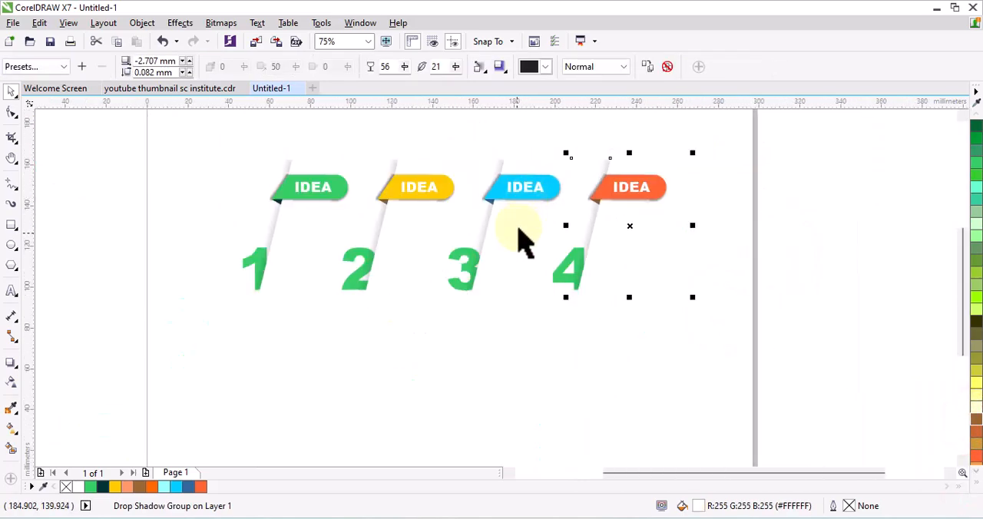
click(444, 391)
click(358, 246)
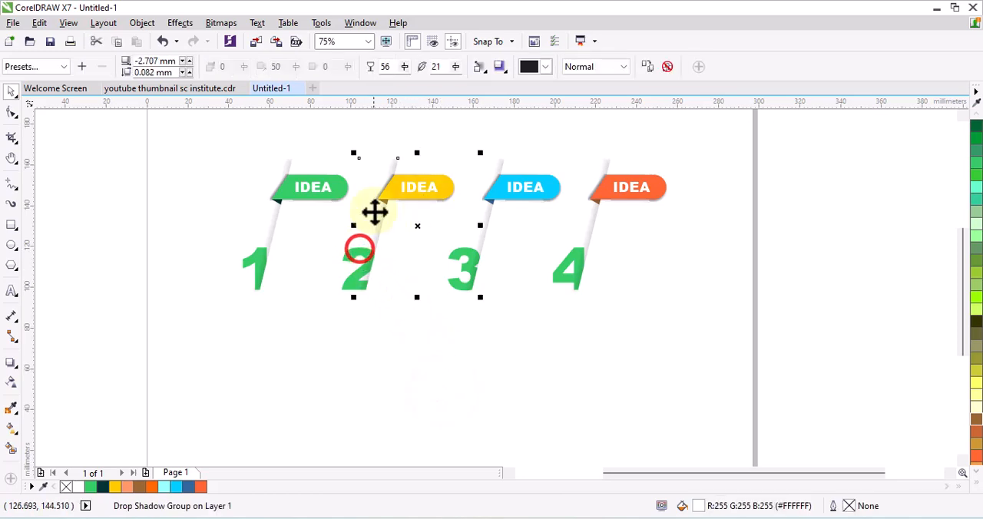
click(344, 261)
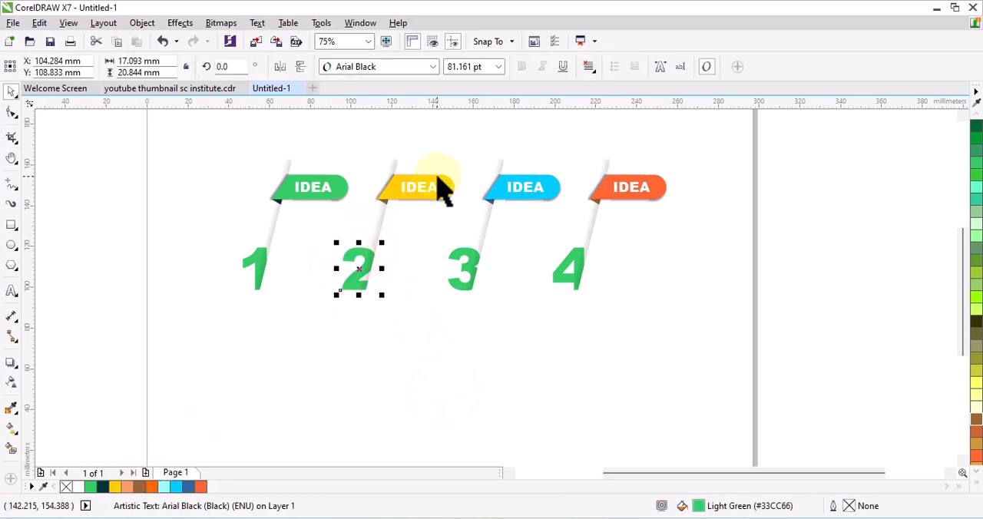
click(115, 486)
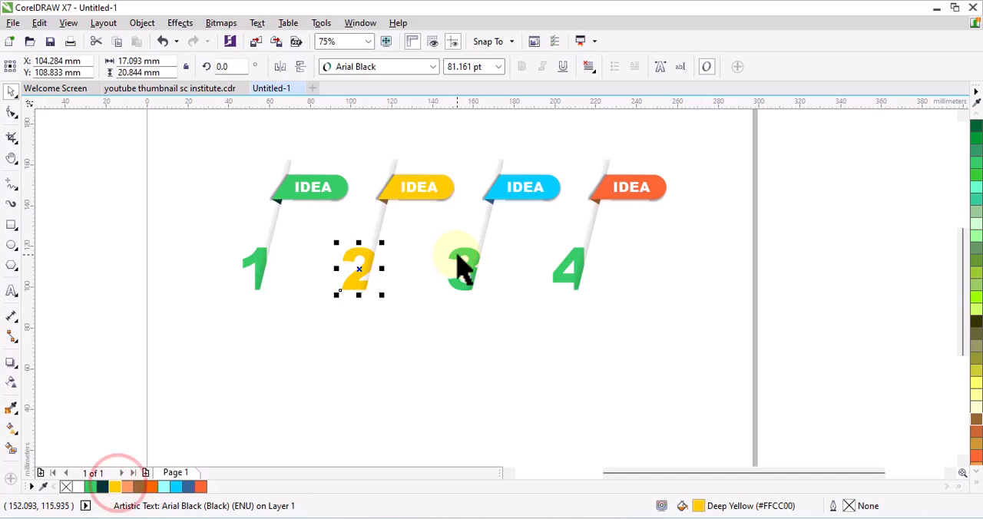
- Recolour the numeral 3 sky blue and the numeral 4 Autumn Orange (#FF6633) to match their banners
click(460, 265)
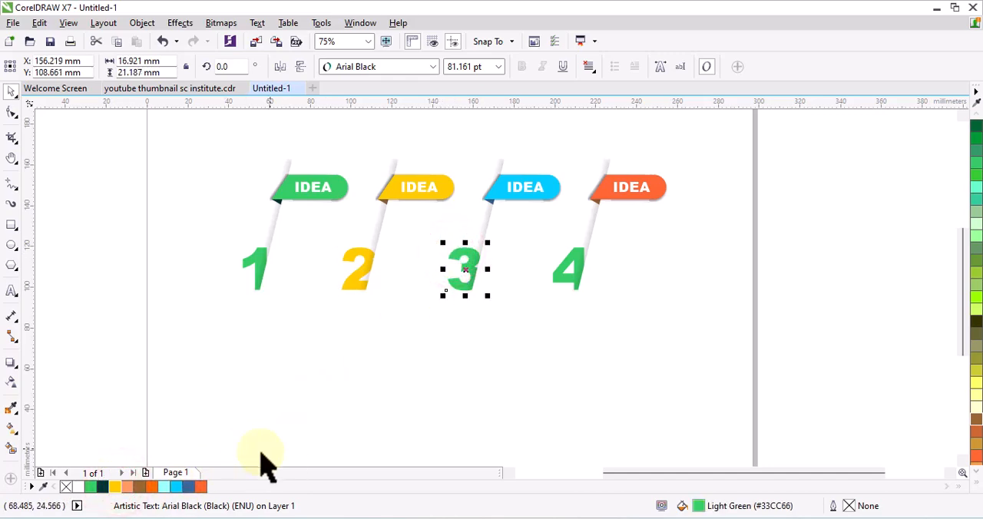
click(176, 487)
click(570, 343)
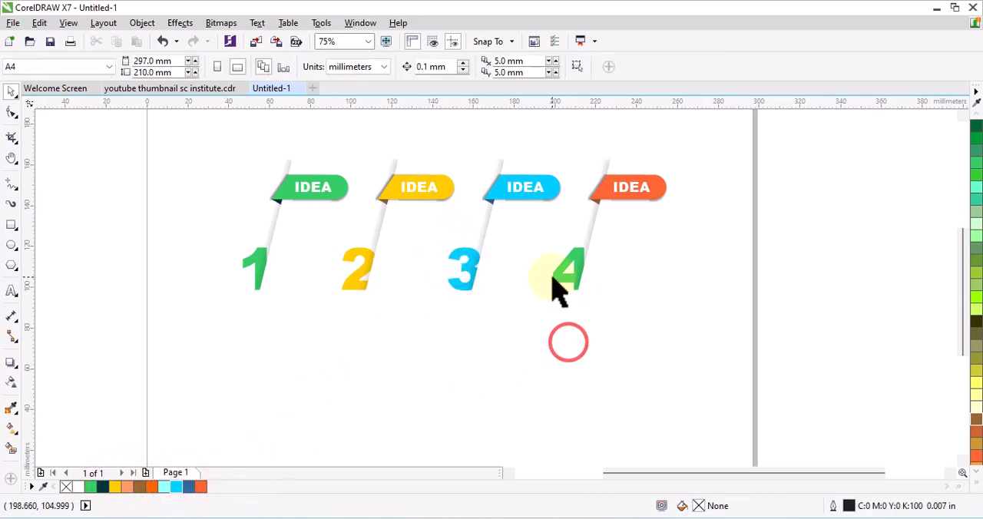
click(551, 276)
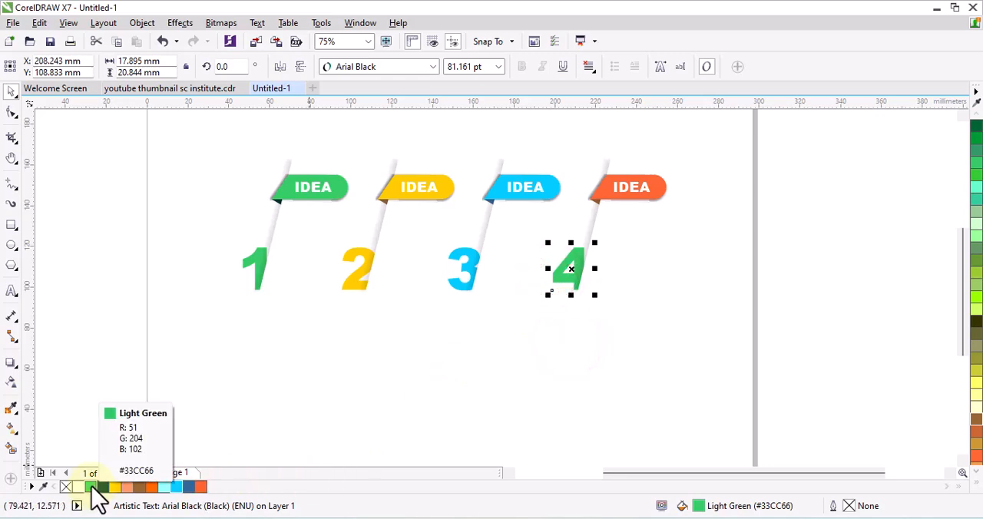
click(201, 487)
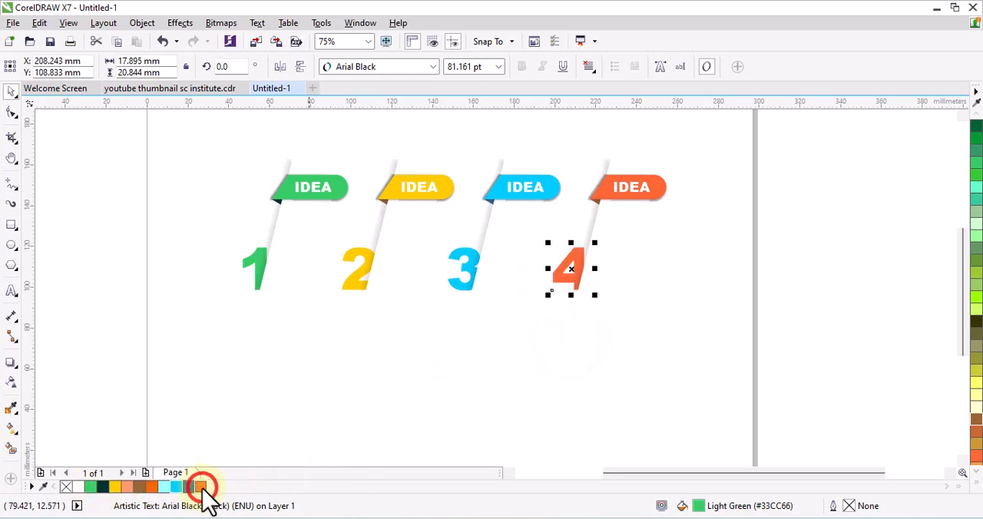
click(493, 398)
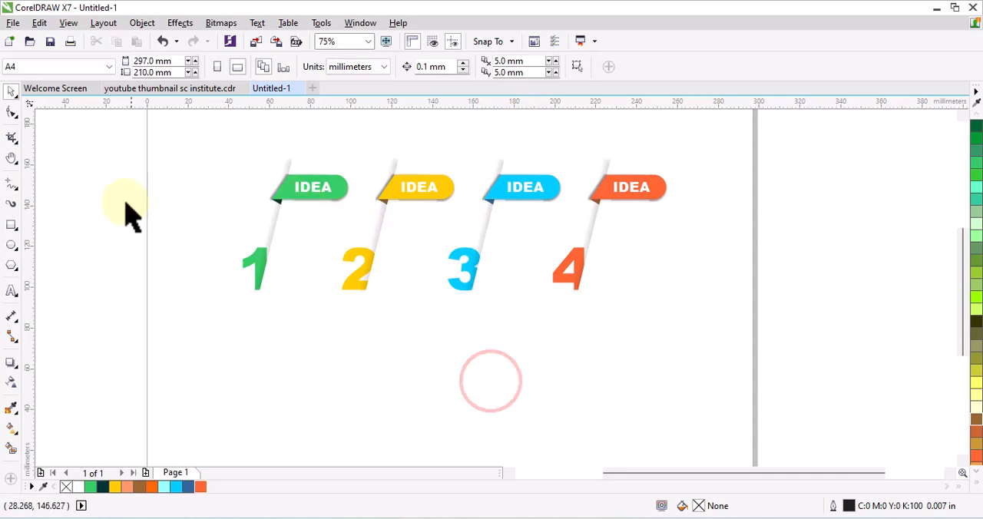
- Replace the text IDEA on the yellow banner with WORK
click(12, 291)
click(421, 187)
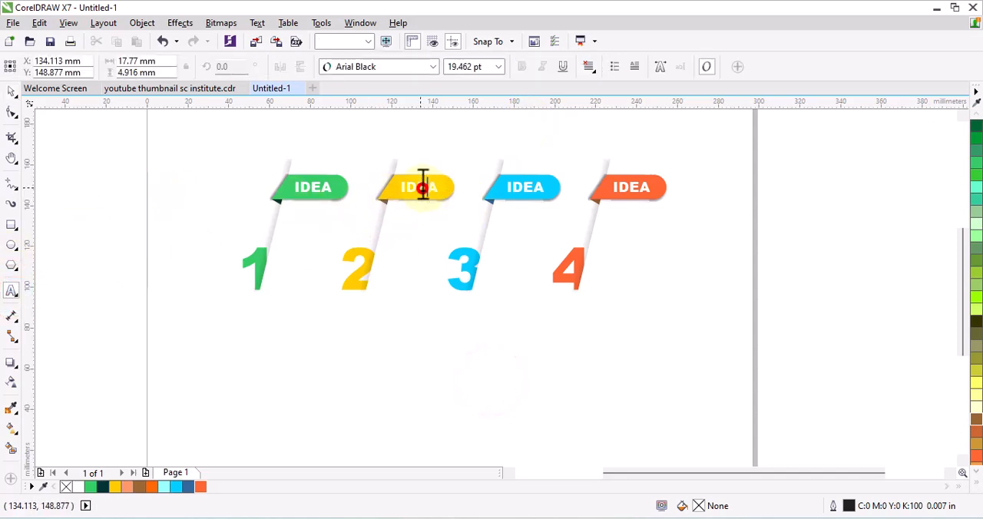
double_click(420, 187)
text(WOR)
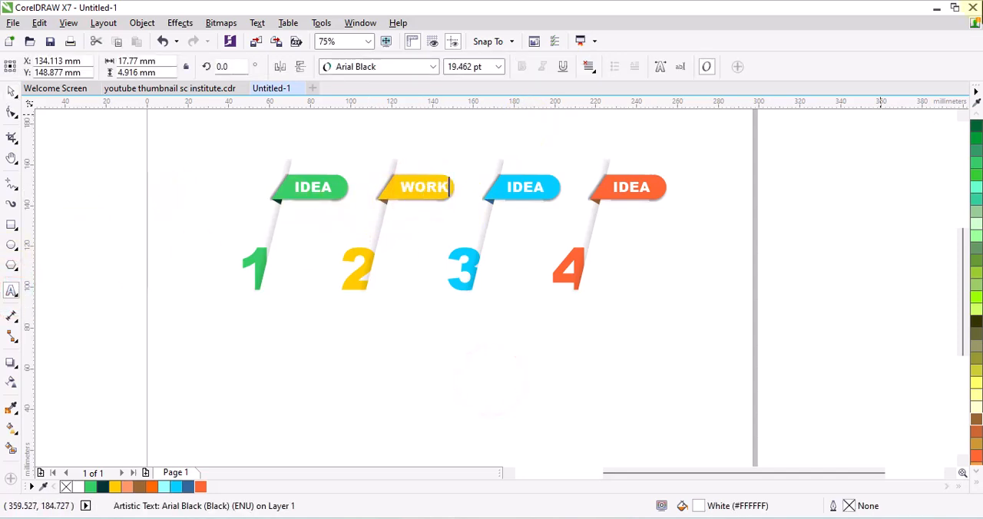
text(K)
- Replace the text IDEA with TARGET on the sky blue banner and with SUCCESS on the orange-red banner
double_click(516, 188)
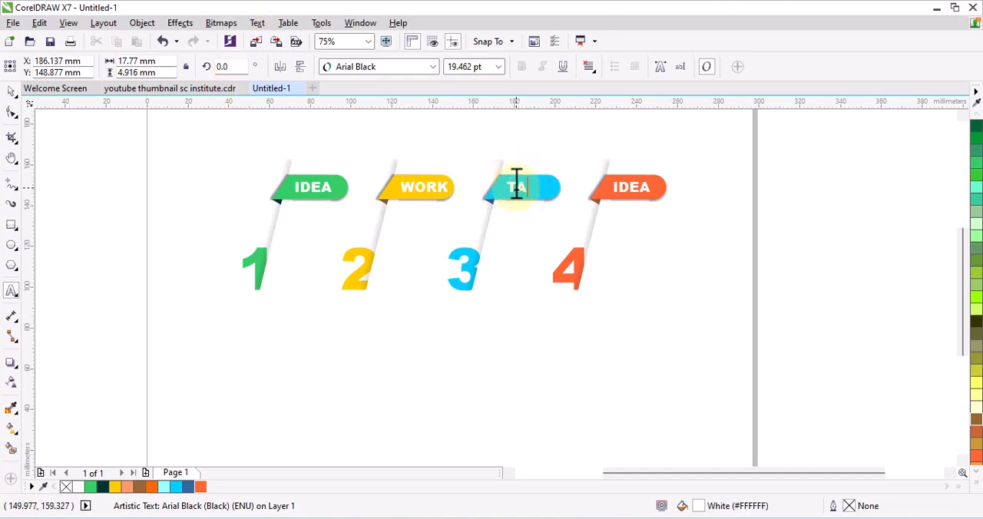
text(TARGE)
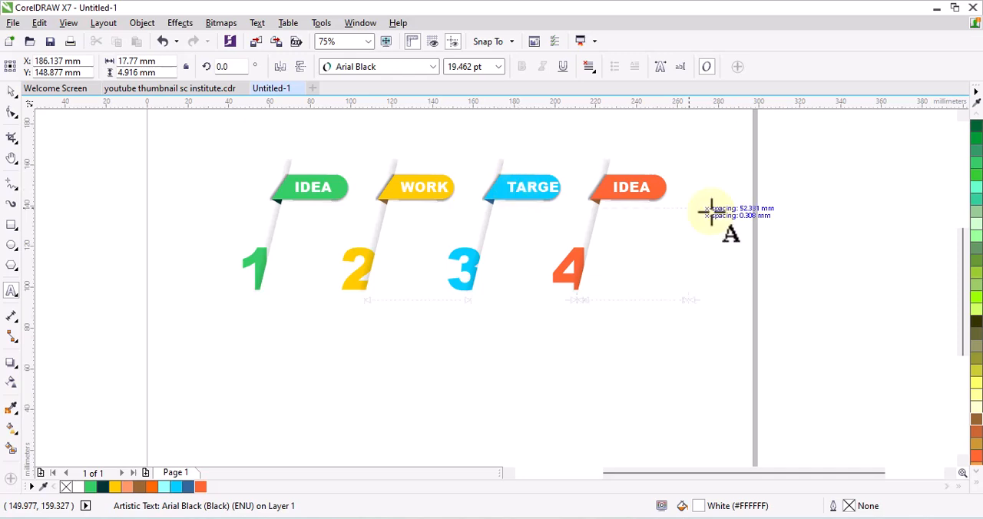
text(SUCCE)
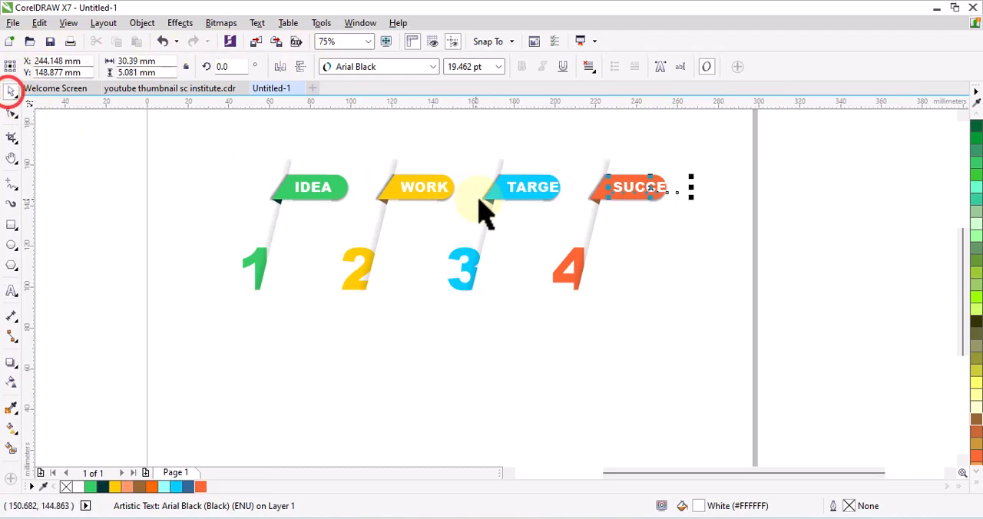
- Set the IDEA text on the green banner to 16 pt and reposition it within the banner
scroll(340, 197, up, 2)
click(303, 192)
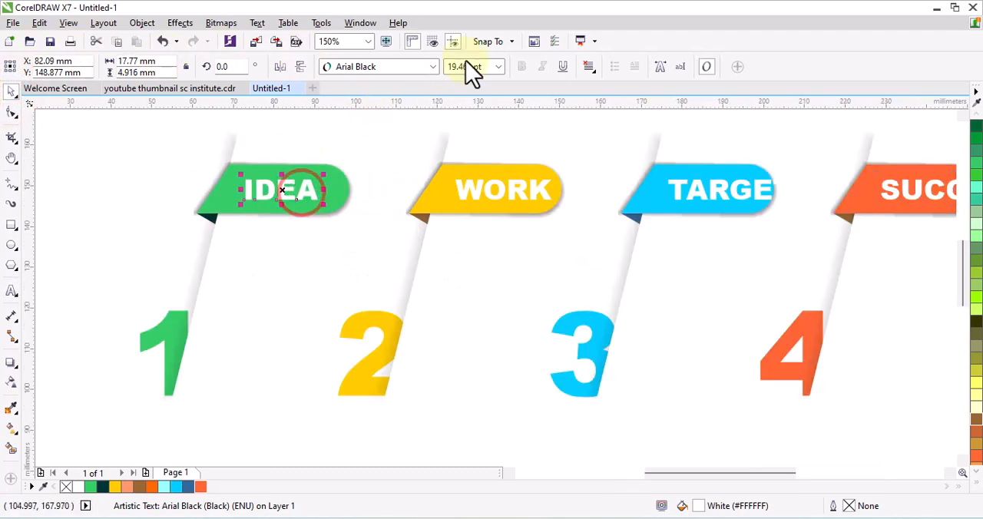
click(499, 68)
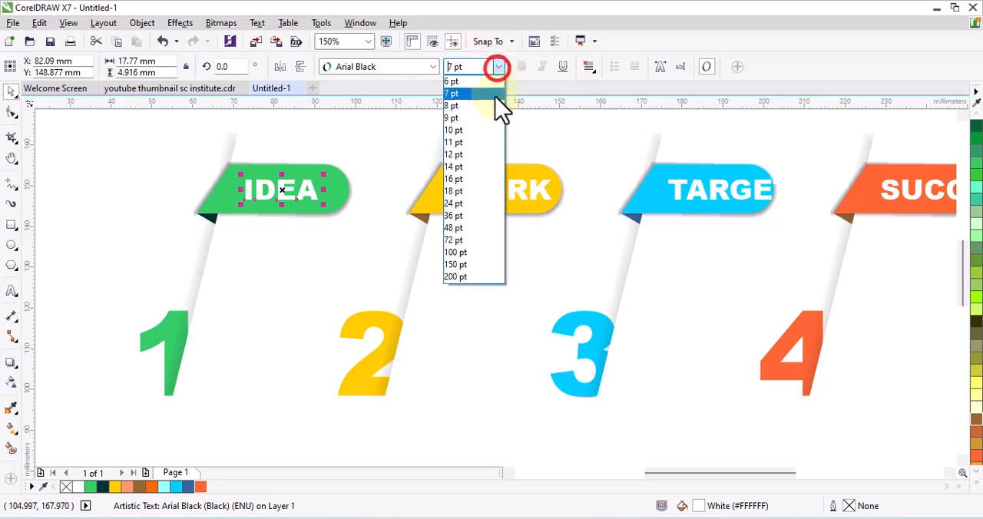
click(470, 169)
scroll(288, 188, up, 2)
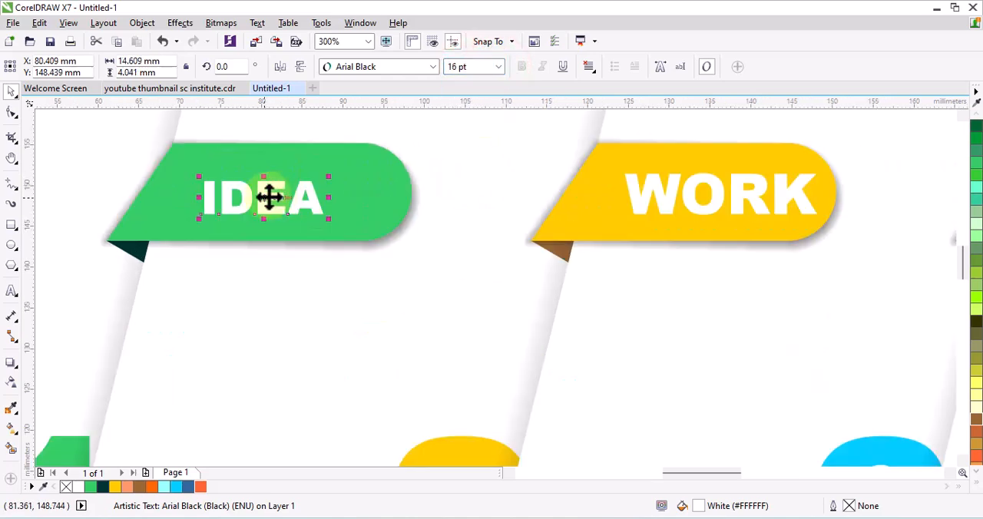
drag(265, 197, 261, 191)
- Set the WORK text to 16 pt and centre it on the yellow banner
click(634, 192)
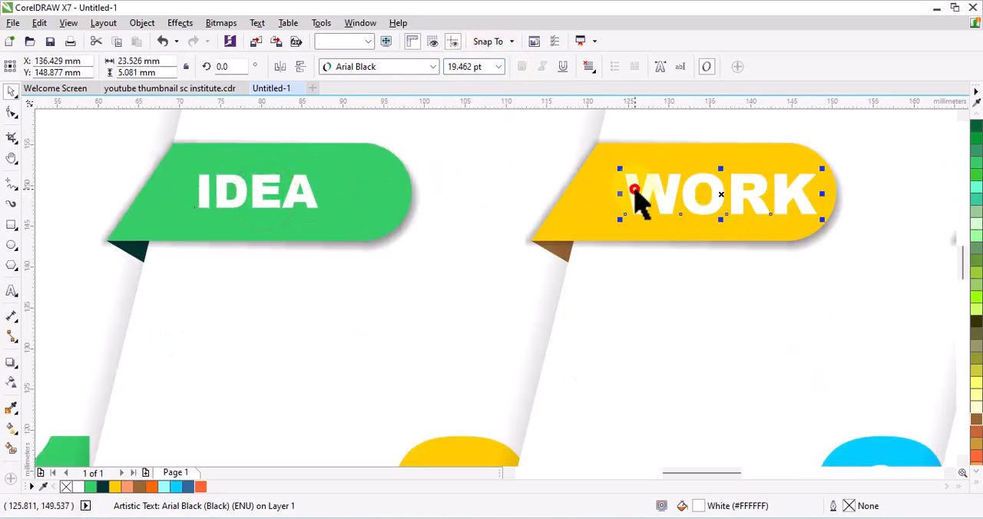
click(499, 67)
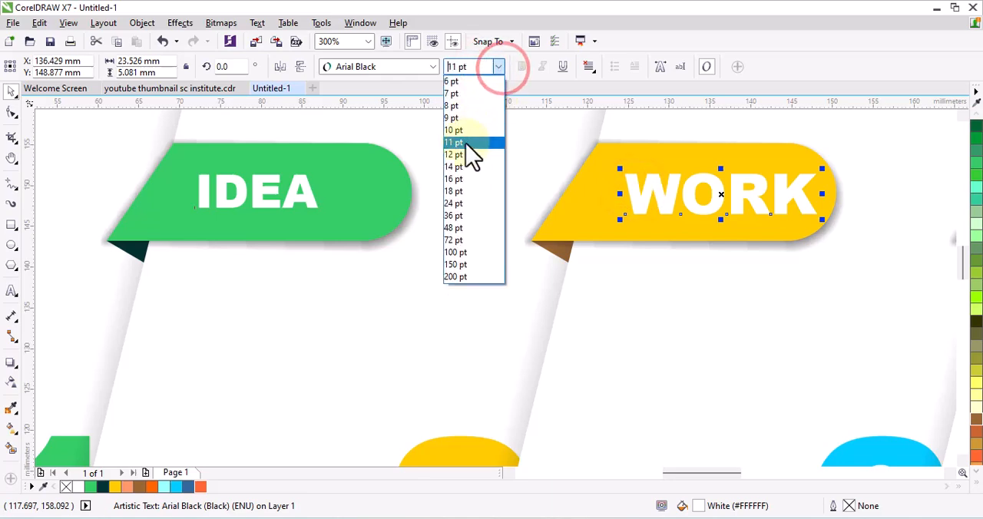
click(465, 181)
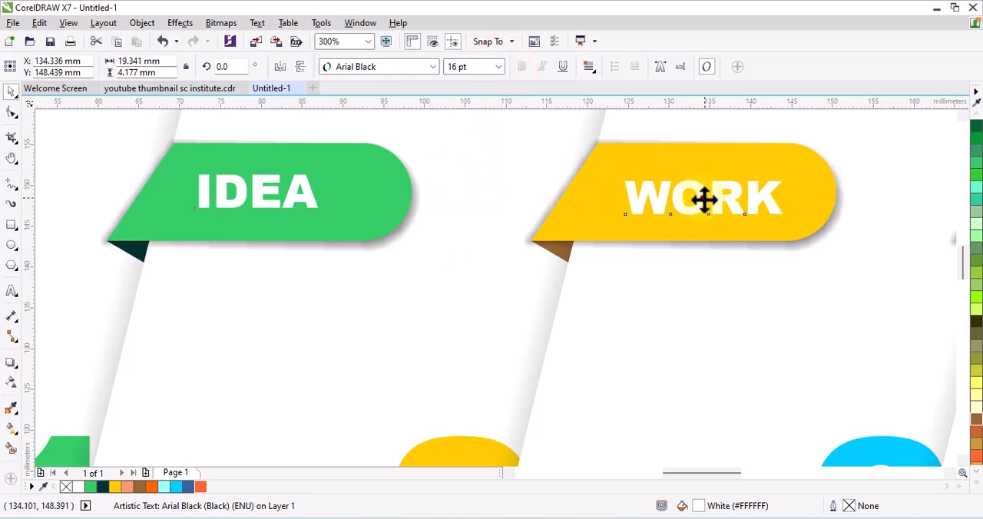
drag(702, 200, 686, 198)
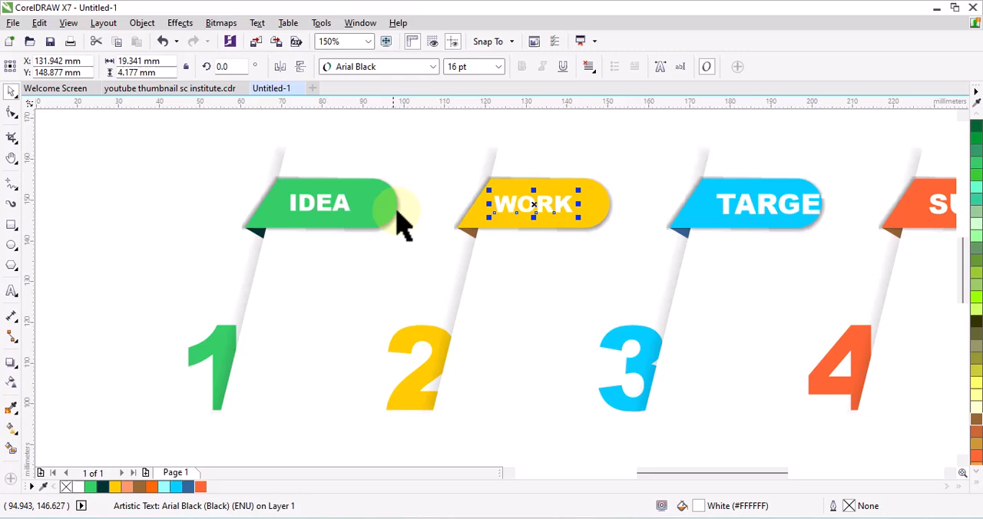
- Set the TARGET text to 16 pt and move it to fit inside the sky blue banner
click(742, 218)
click(497, 67)
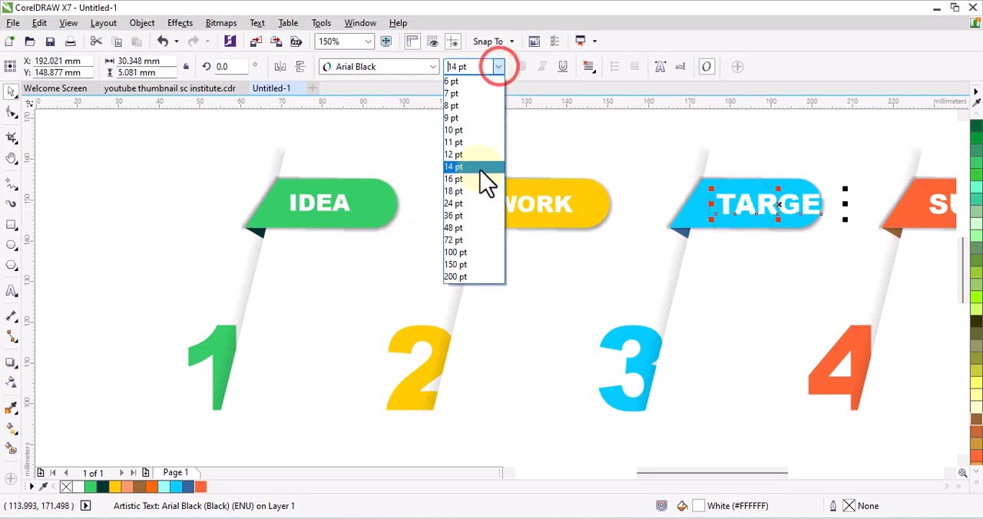
click(472, 180)
drag(769, 208, 758, 207)
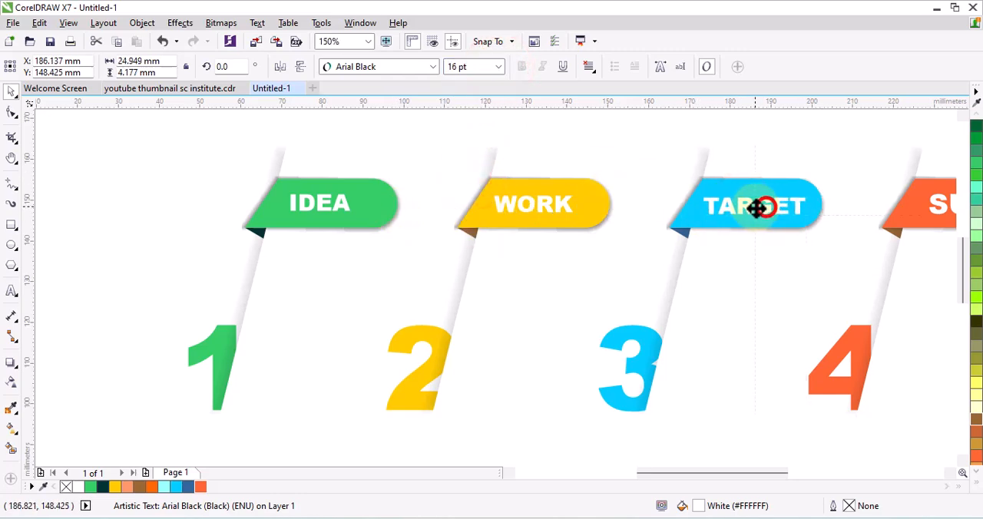
- Set the SUCCESS text to 16 pt and move it to fit inside the orange-red banner
scroll(591, 223, down, 2)
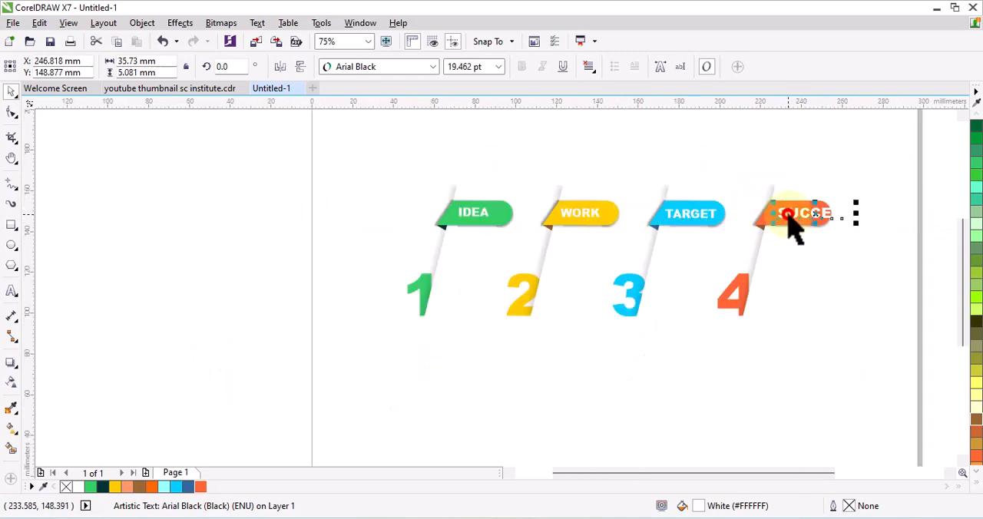
click(498, 66)
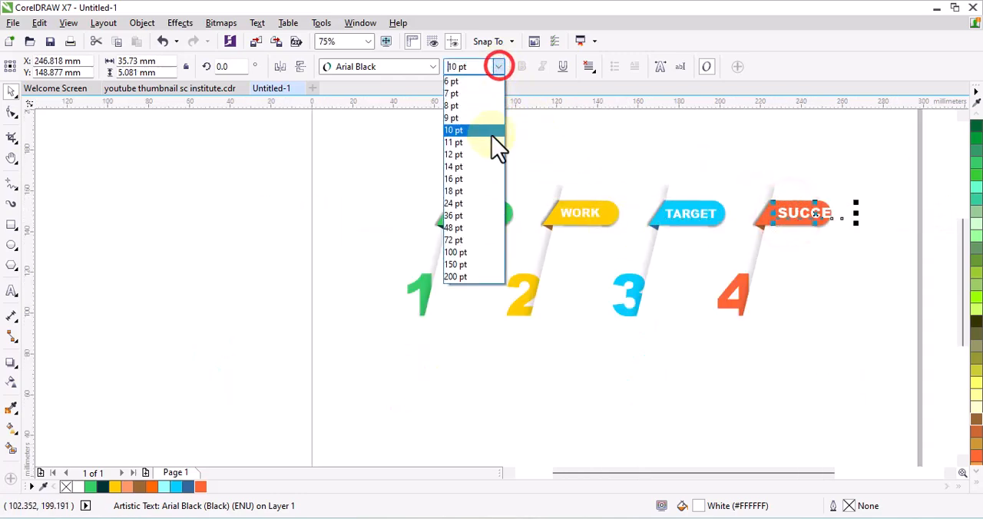
click(461, 179)
scroll(826, 219, up, 4)
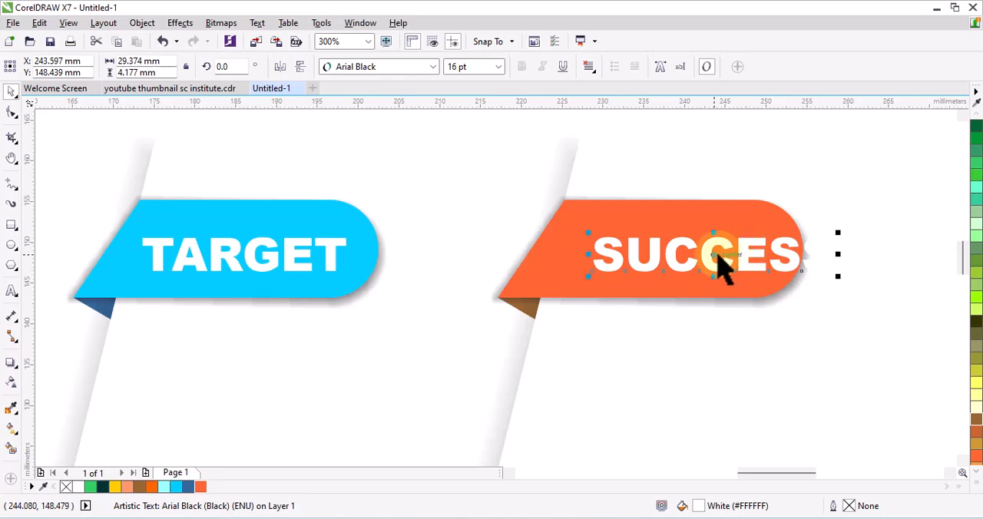
drag(720, 261, 670, 256)
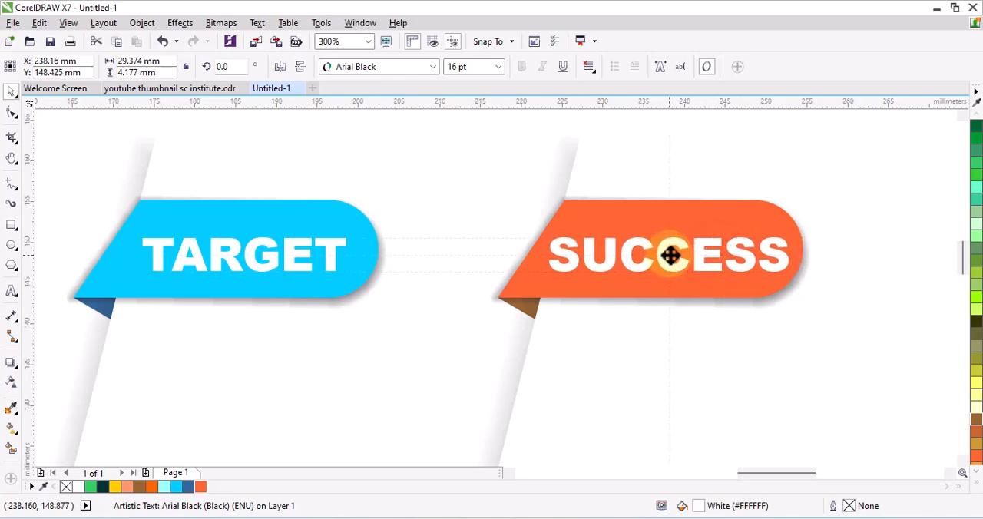
scroll(670, 256, down, 4)
click(781, 334)
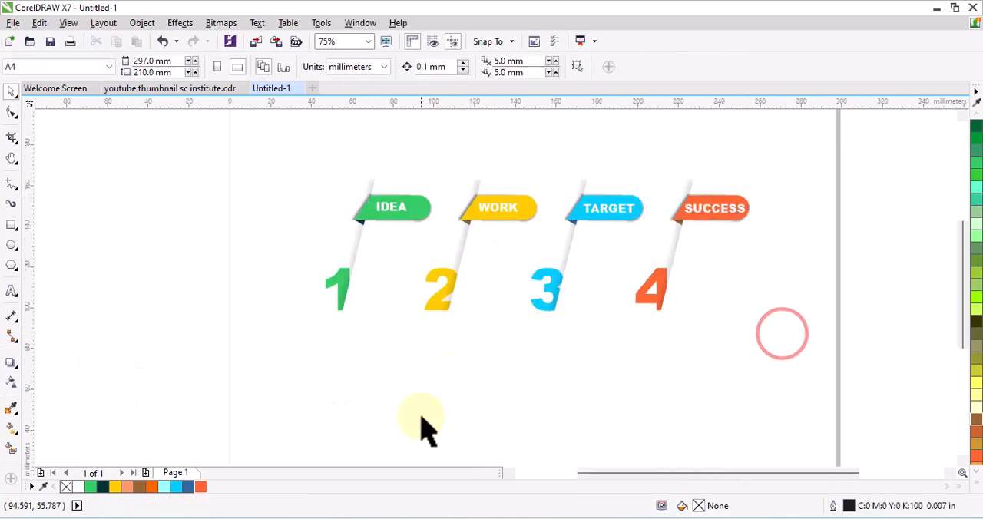
- Open Insert Character and set its font to Webdings
click(949, 472)
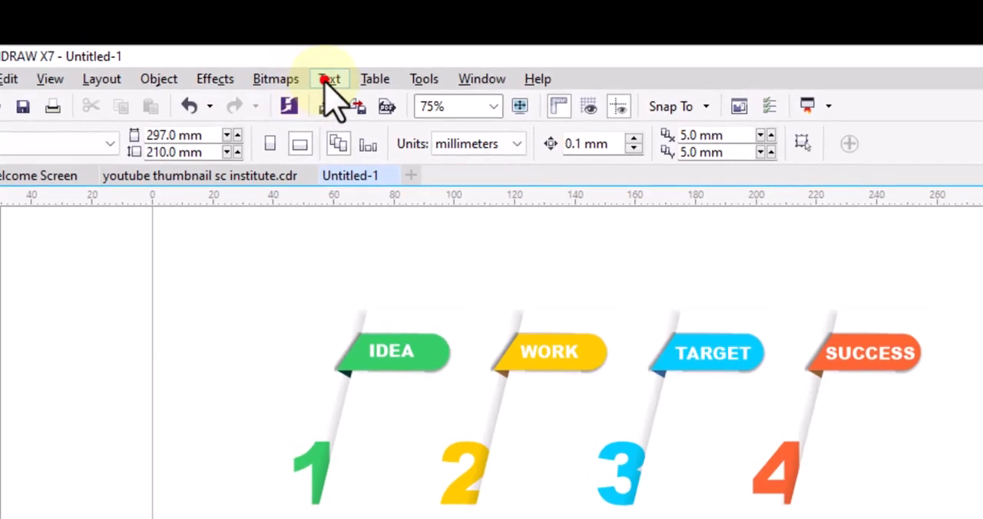
click(257, 23)
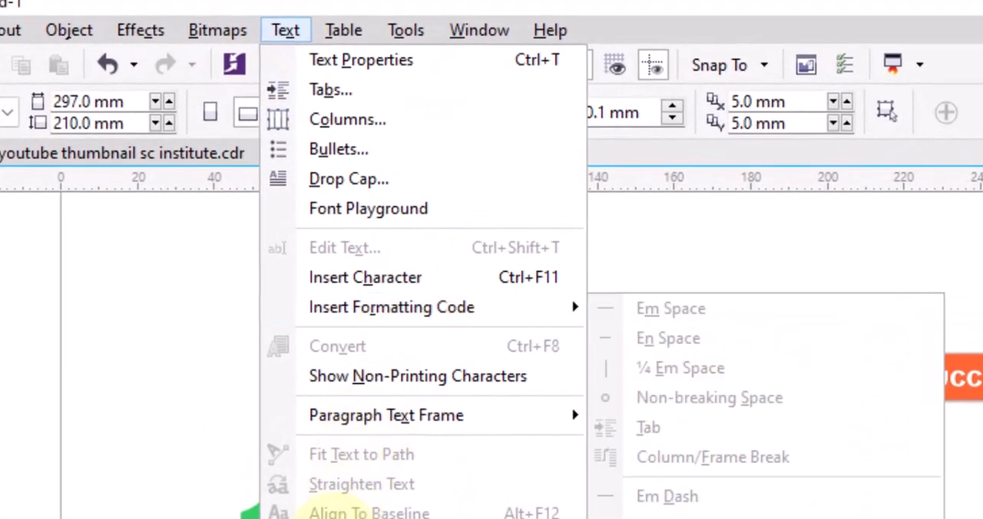
click(390, 277)
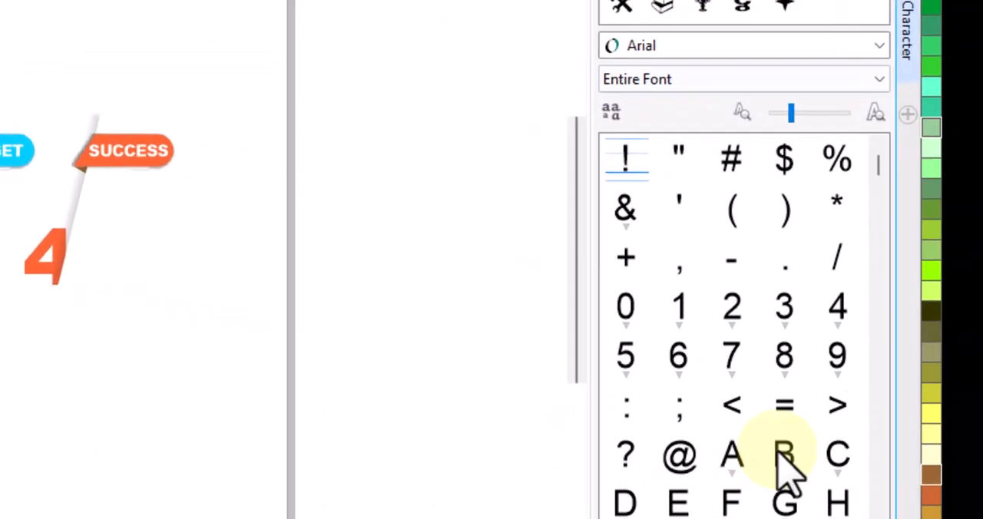
click(670, 46)
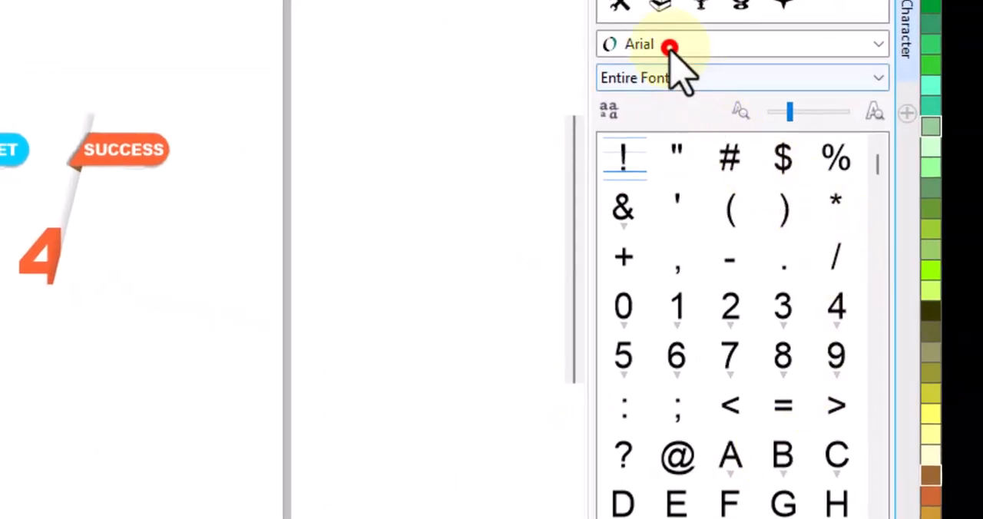
click(671, 51)
click(671, 50)
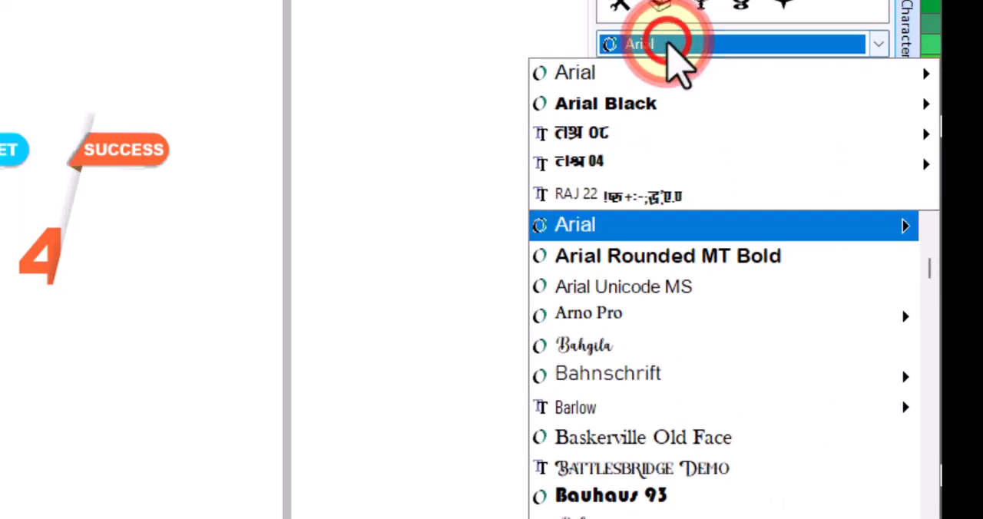
text(Webdings)
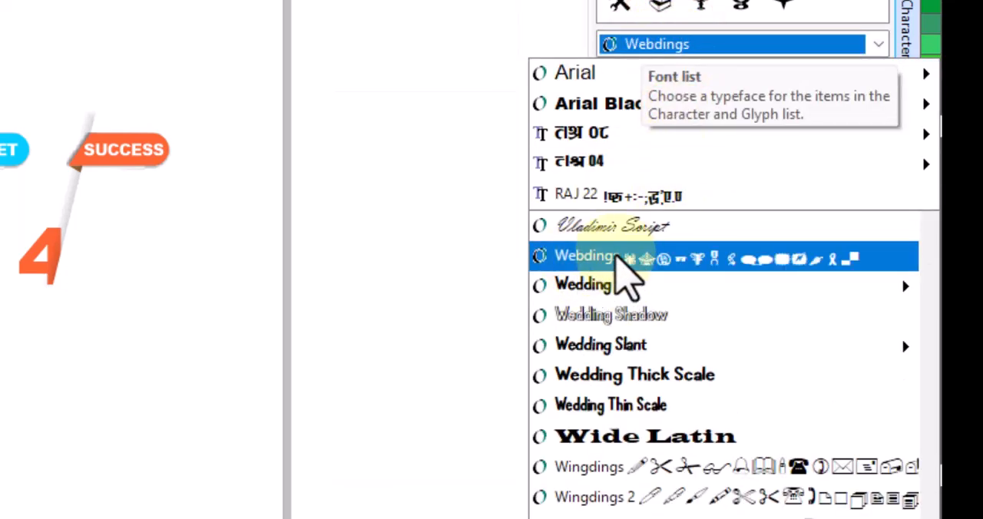
click(620, 259)
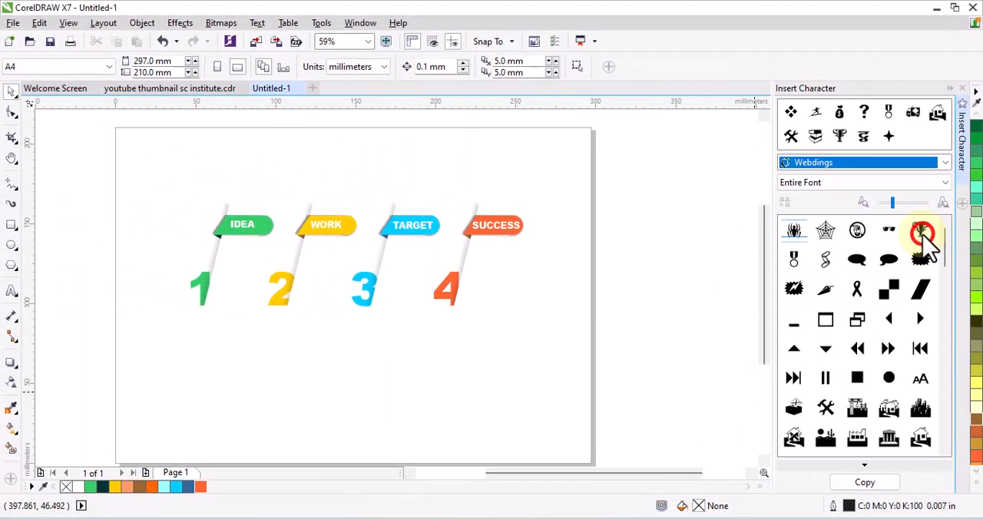
- Copy the trophy character, paste it as text below the numerals and enlarge it to about 20 by 18 mm
click(841, 161)
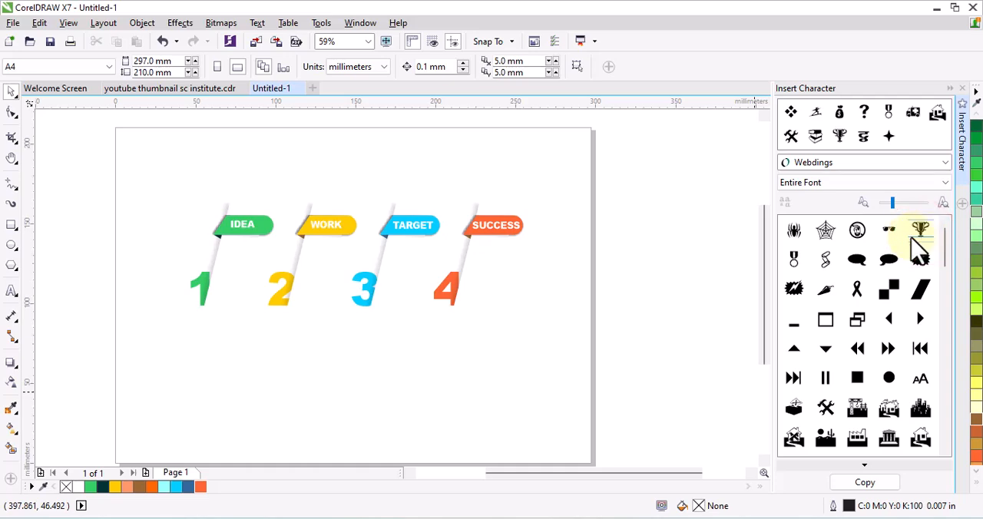
click(873, 484)
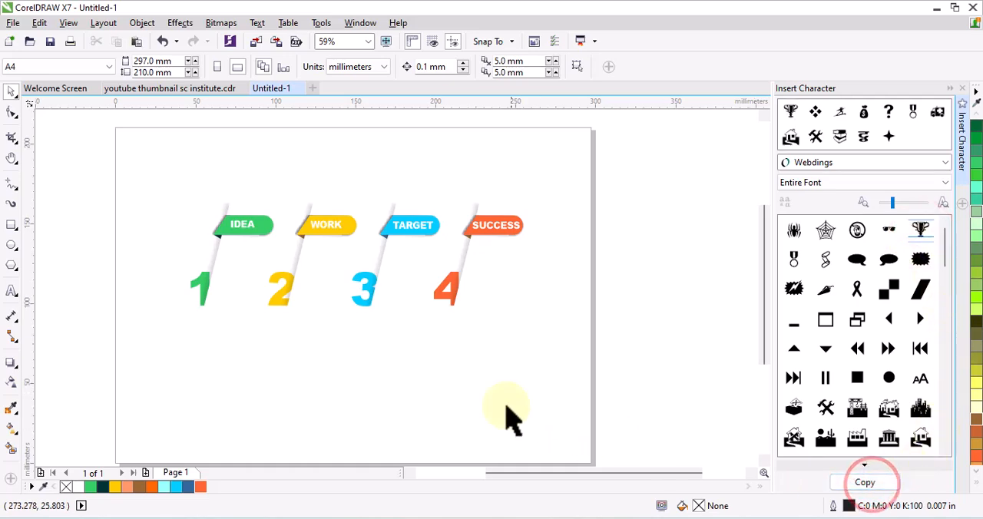
click(10, 295)
click(352, 362)
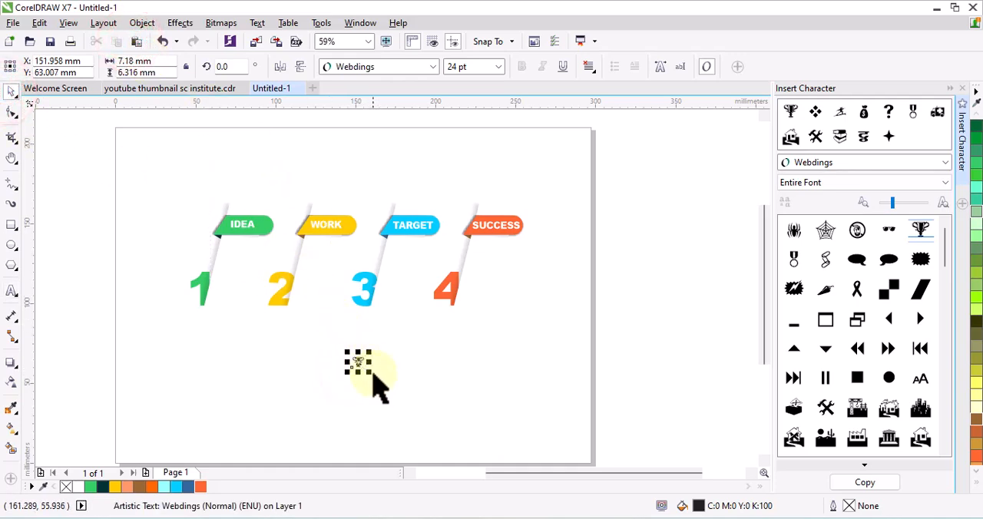
drag(371, 374, 394, 398)
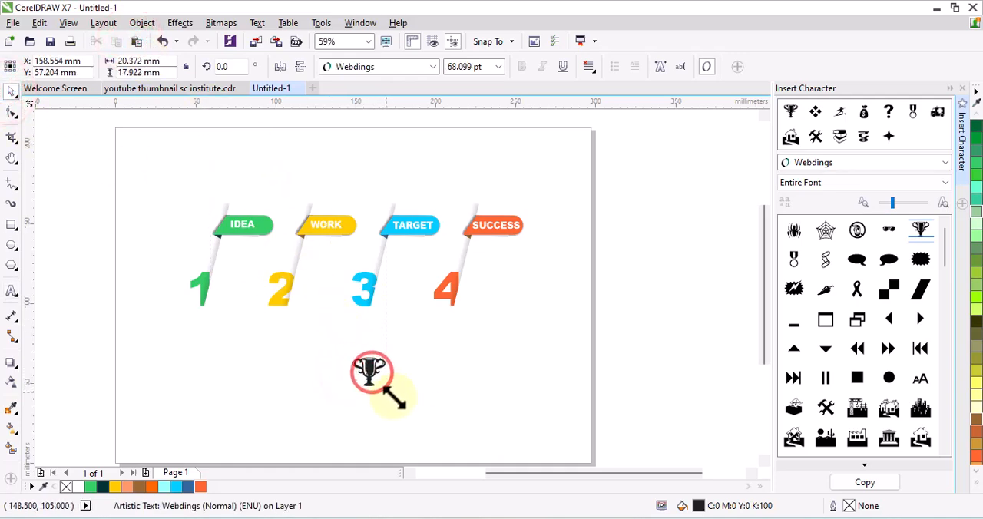
- Add the Webdings question mark and weightlifter characters to the symbol text after the trophy
click(11, 291)
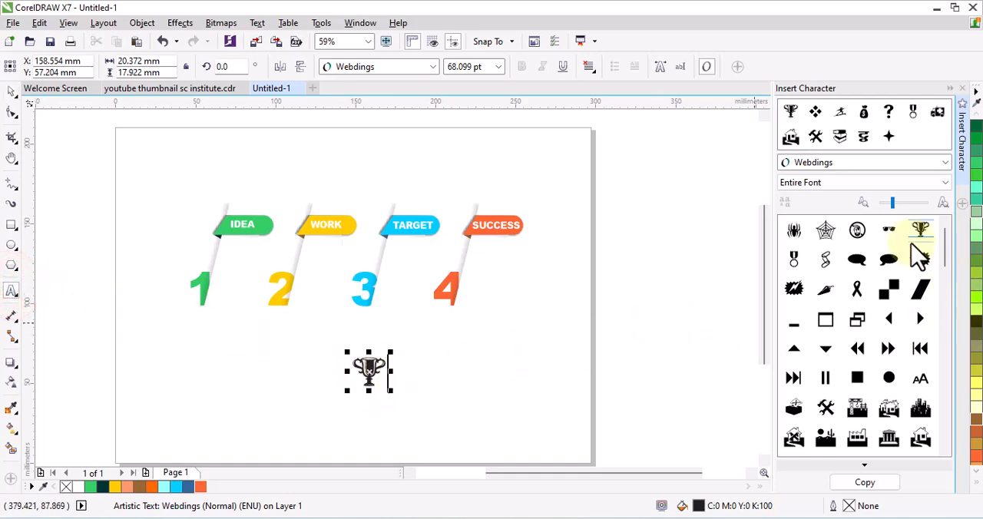
drag(945, 258, 950, 322)
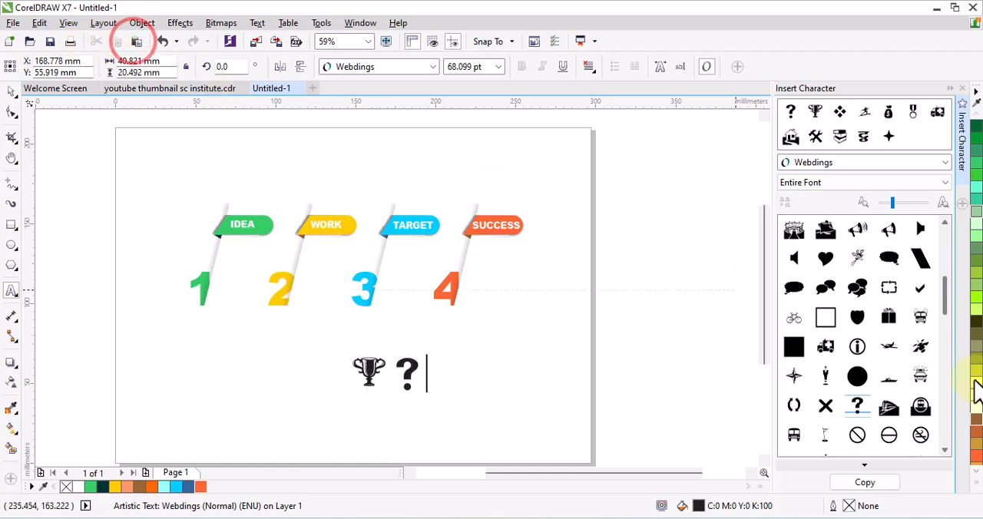
drag(952, 327, 950, 428)
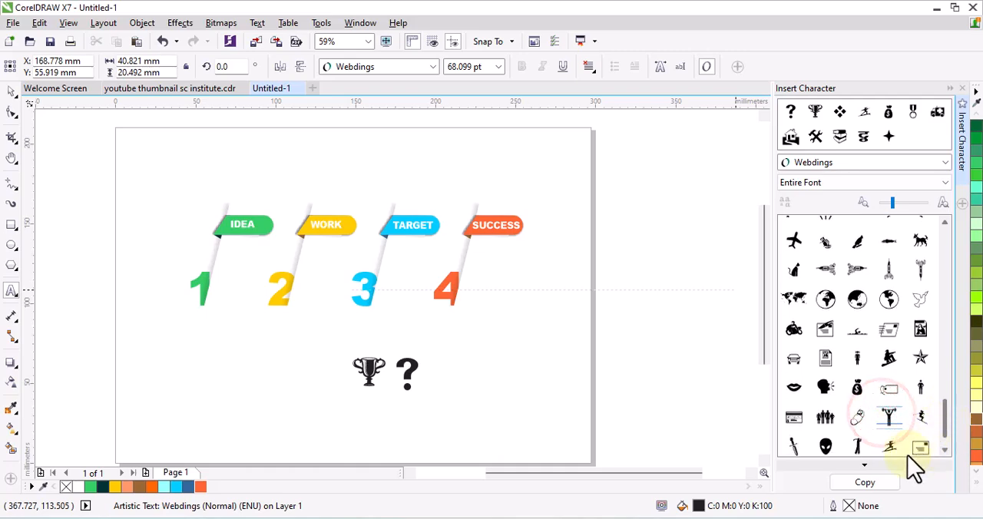
click(864, 484)
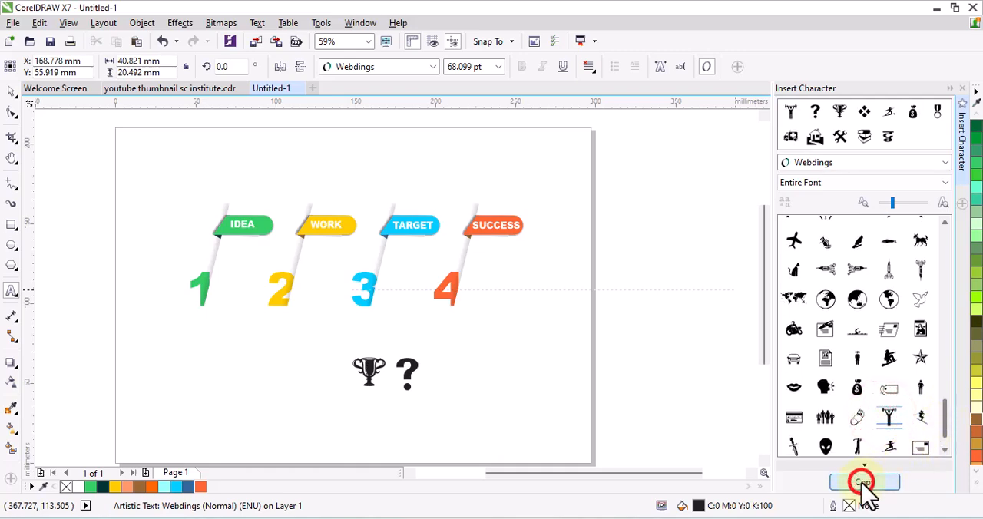
click(416, 375)
click(136, 41)
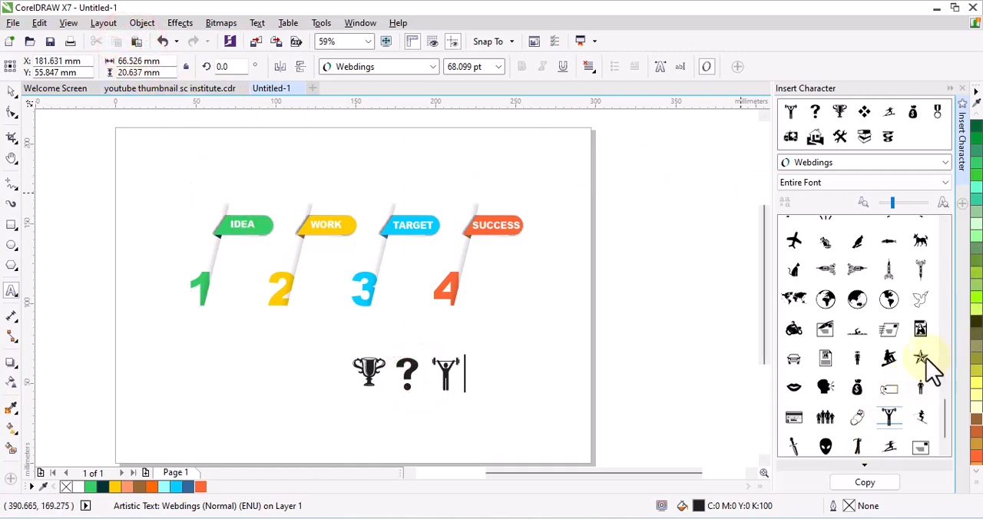
- Add the money bag and medal characters to the end of the symbol text and close Insert Character
click(865, 482)
click(450, 377)
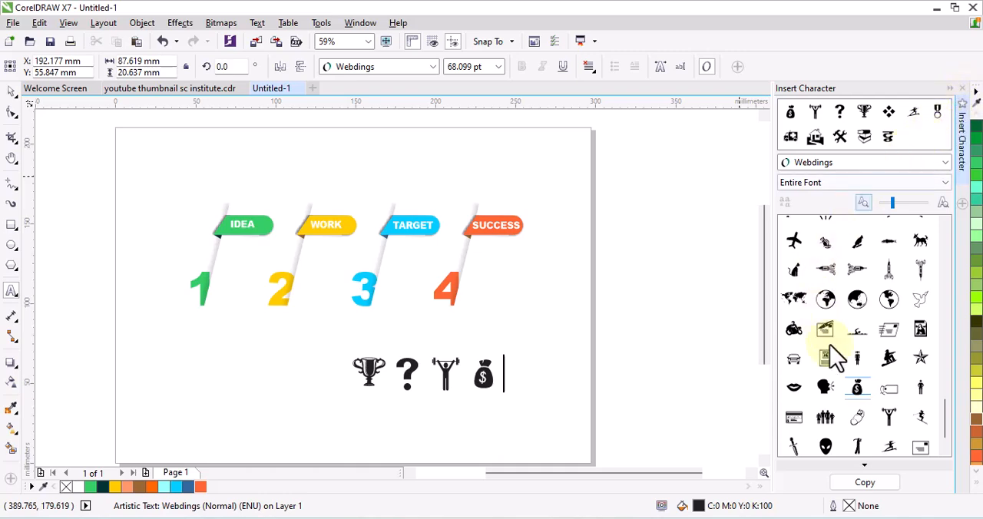
drag(943, 418, 944, 237)
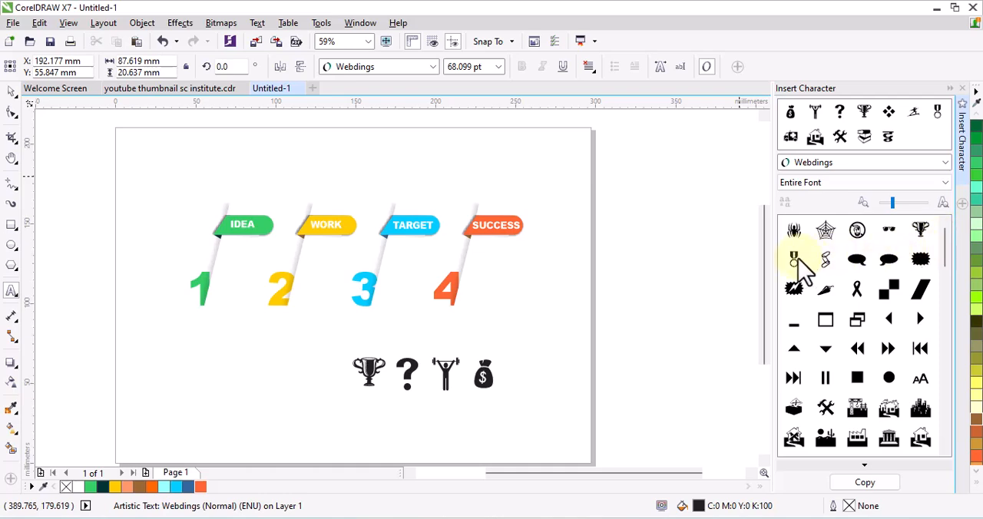
click(891, 485)
key(ctrl+v)
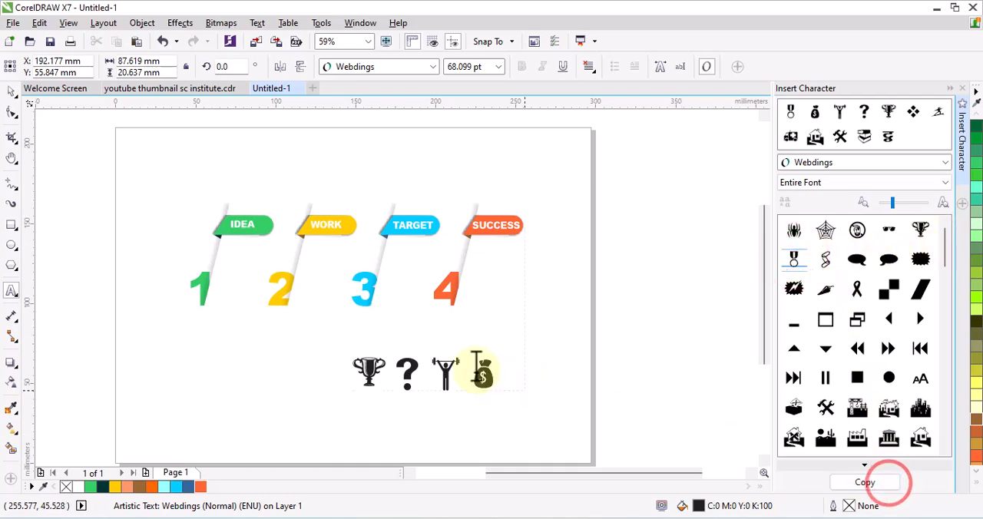
click(494, 374)
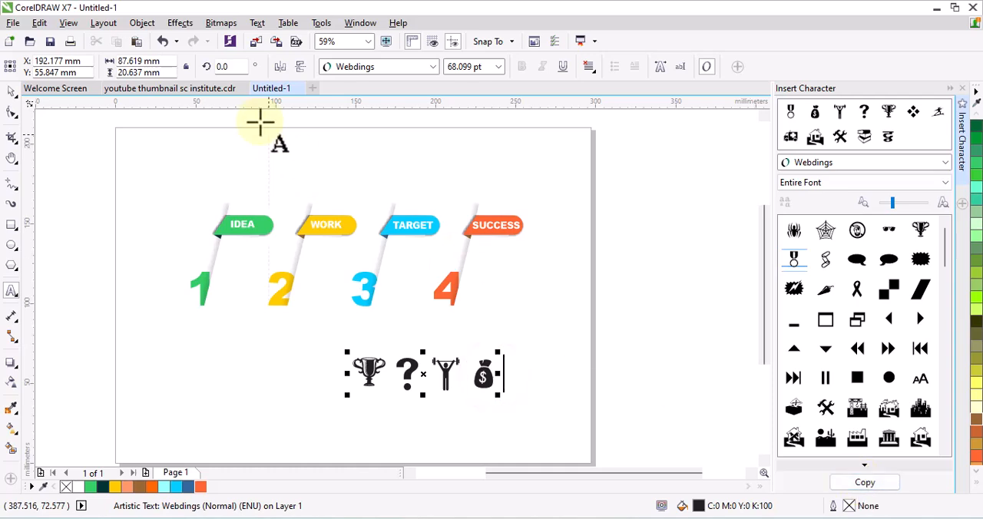
click(962, 89)
- Break the symbol text apart and place the trophy beside numeral 4, shrunk to about 10 by 9 mm
scroll(592, 318, up, 1)
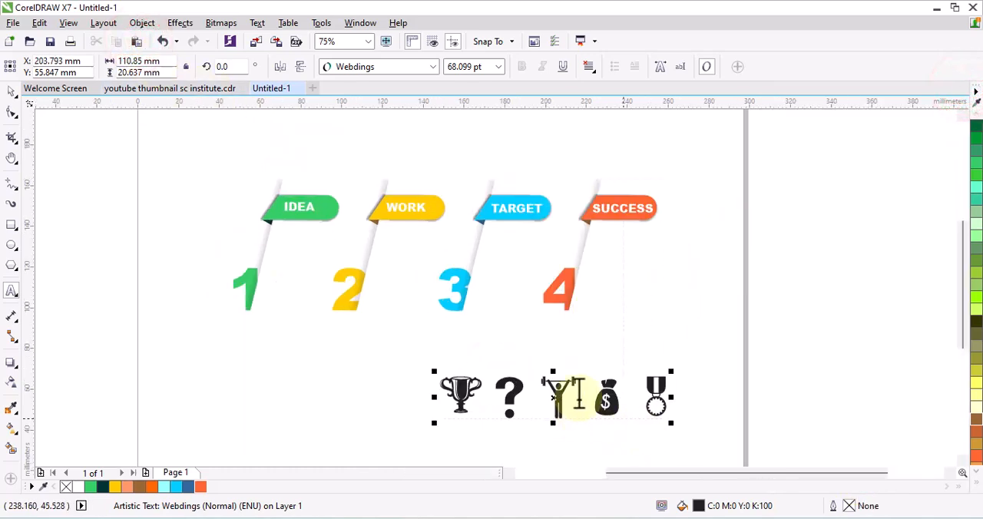
key(ctrl+k)
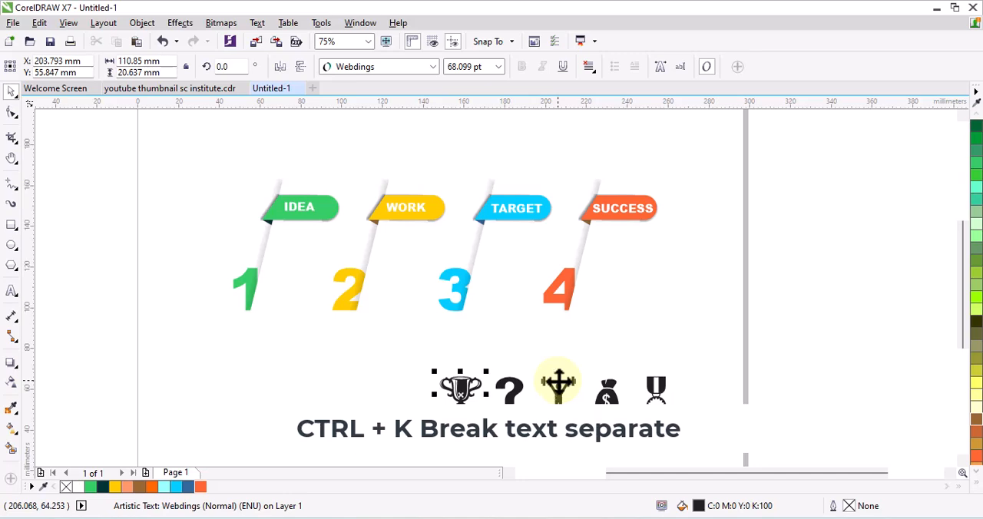
drag(459, 384, 613, 289)
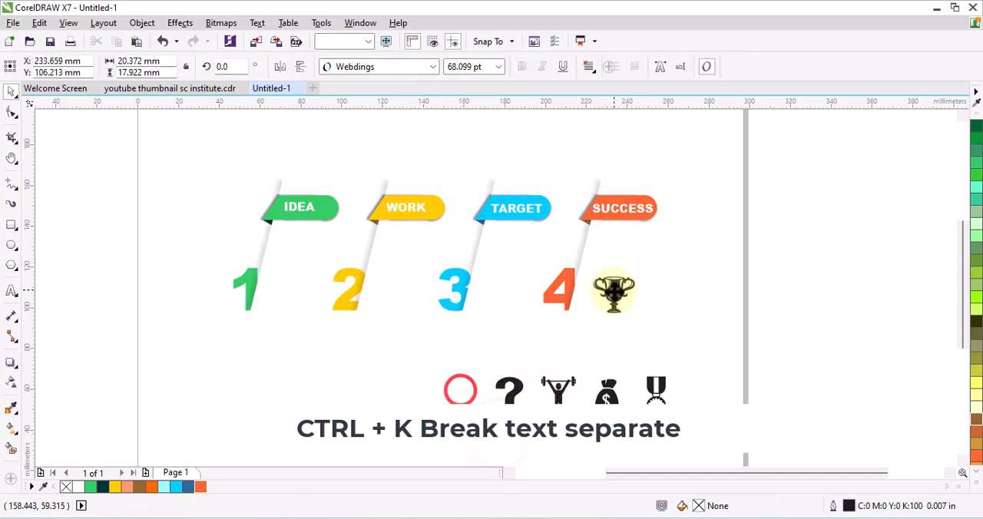
scroll(642, 299, up, 2)
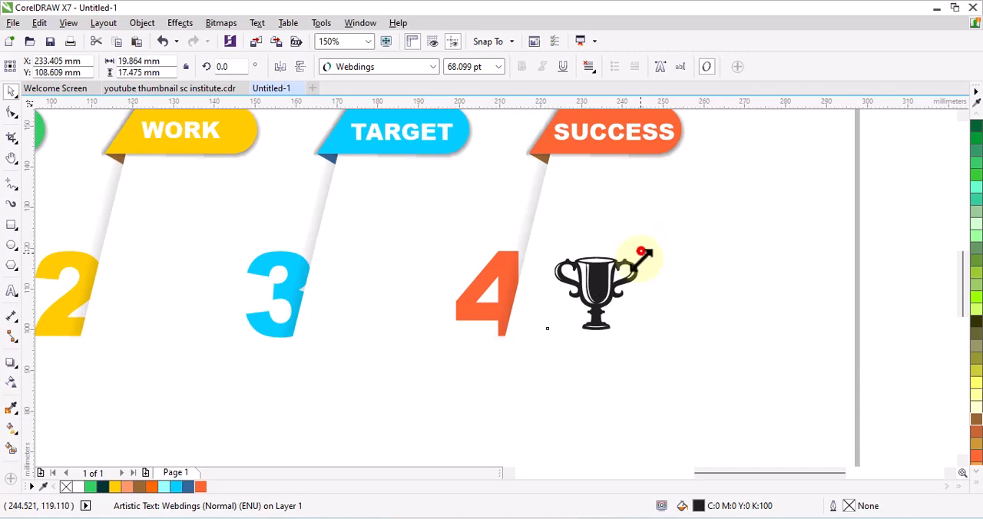
drag(643, 251, 573, 297)
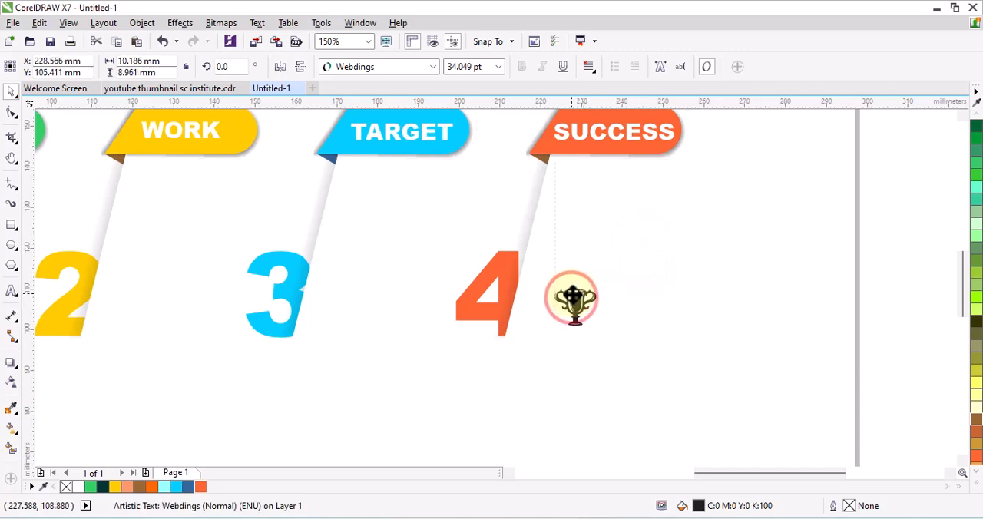
scroll(576, 307, down, 2)
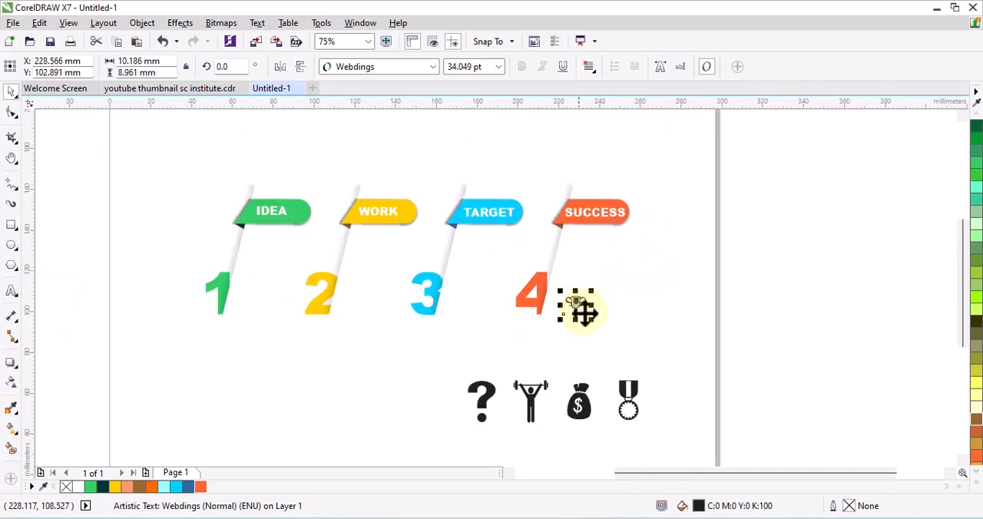
- Place the medal beside numeral 3 and shrink it to about 6 by 12 mm
drag(630, 406, 530, 409)
drag(633, 387, 456, 307)
scroll(456, 308, up, 2)
scroll(527, 345, down, 2)
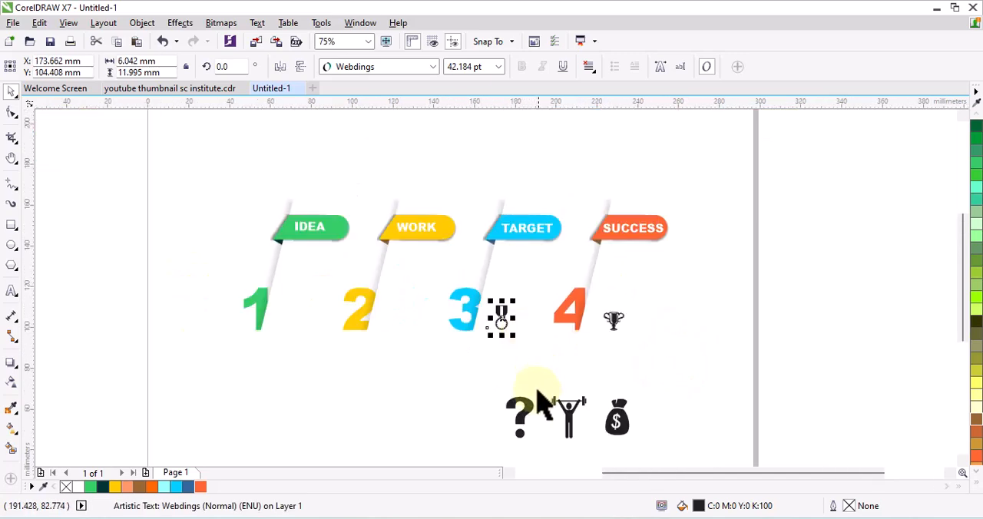
- Shrink and place the question mark beside numeral 1 and the weightlifter, about 12 by 14 mm, beside numeral 2
drag(528, 415, 279, 318)
click(401, 361)
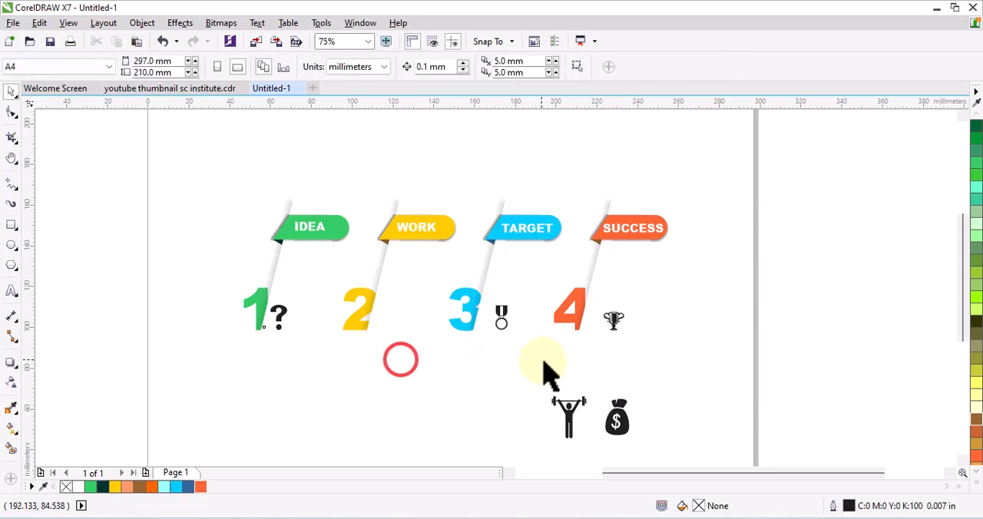
drag(524, 423, 404, 316)
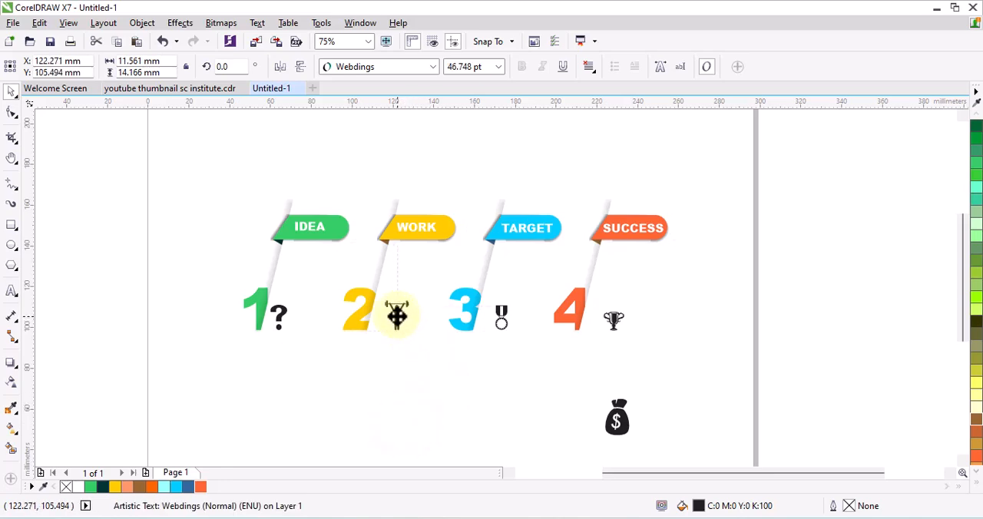
click(543, 364)
- Move the trophy closer to numeral 4 and level with the medal
click(619, 319)
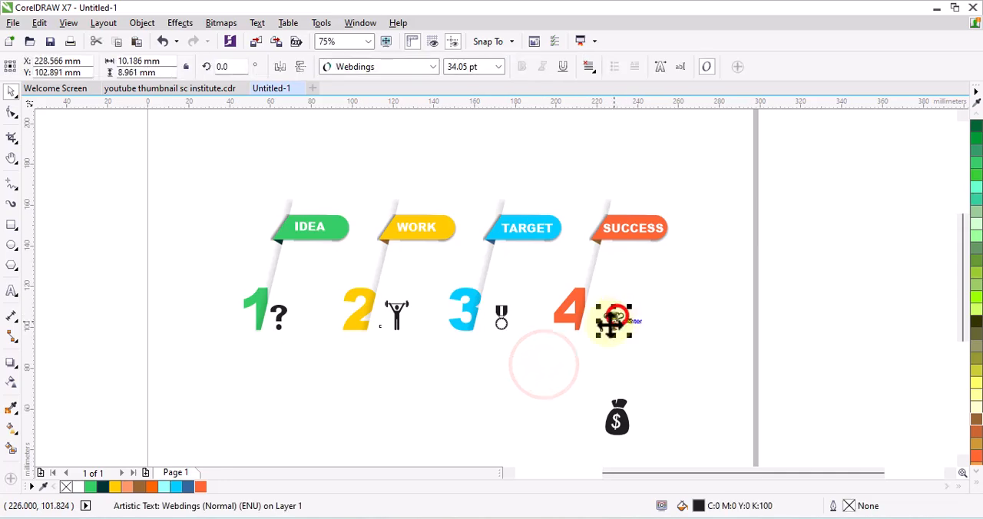
scroll(618, 317, up, 2)
drag(618, 317, 602, 314)
scroll(604, 314, down, 2)
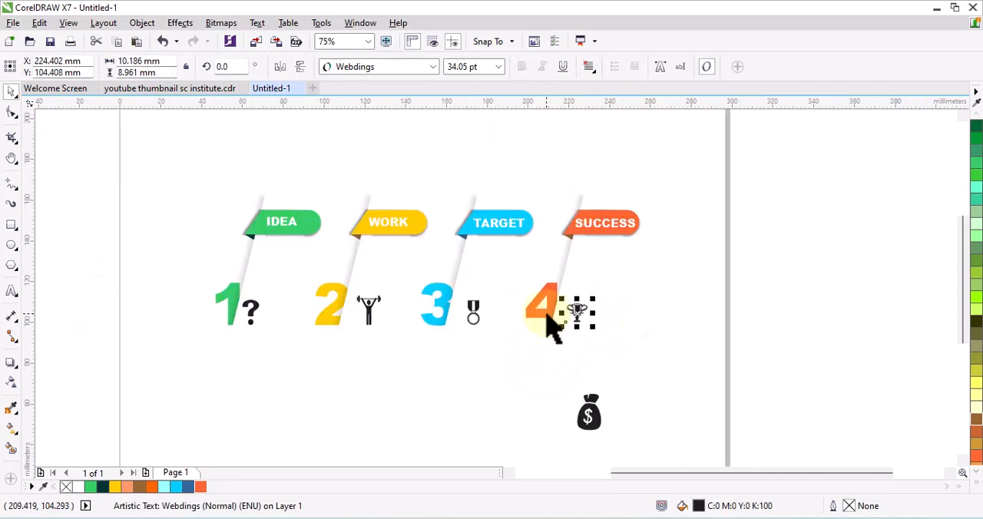
- Shrink the money bag and move it into the icon row, to the right of the trophy
click(595, 426)
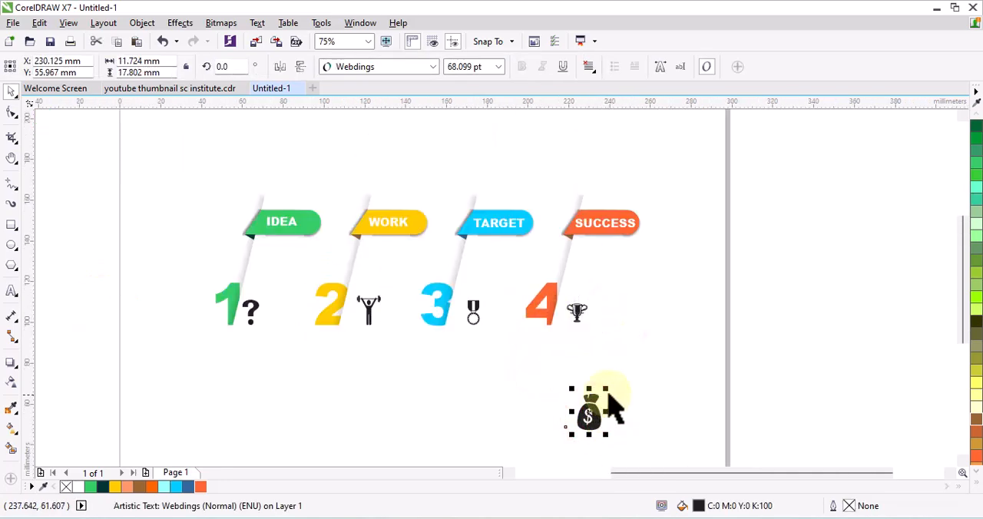
drag(610, 397, 632, 300)
click(625, 309)
click(728, 340)
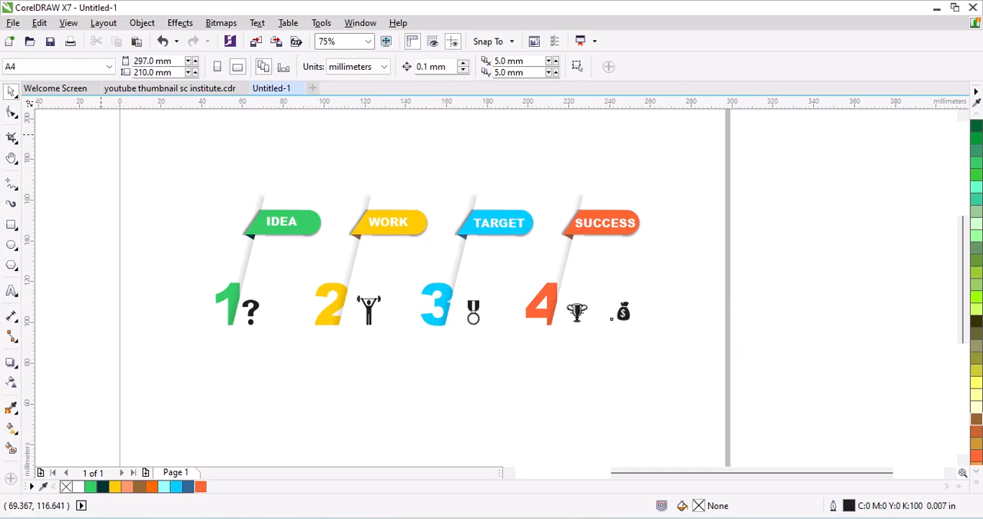
- Add the three-line text "Creative infografic Design" below the numerals in 24 pt Arial Bold
click(12, 291)
click(341, 372)
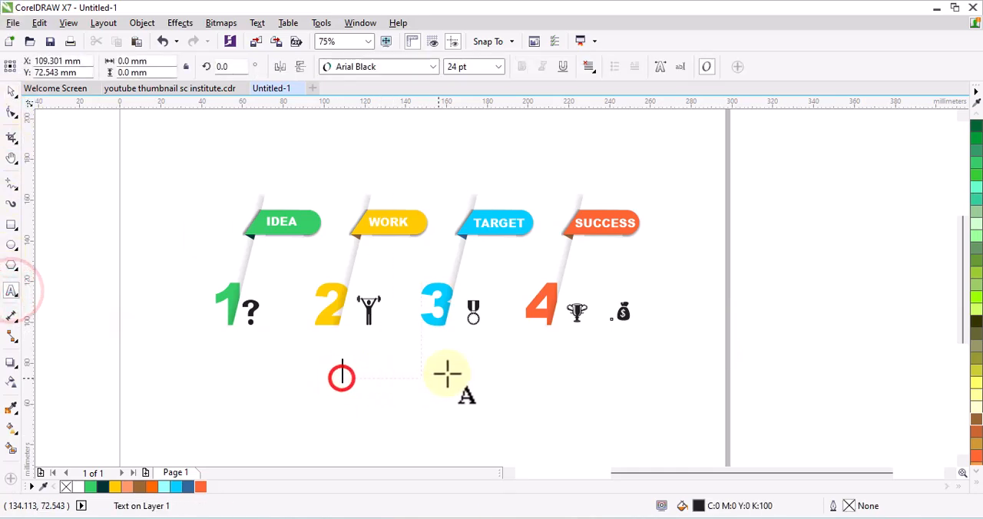
click(368, 68)
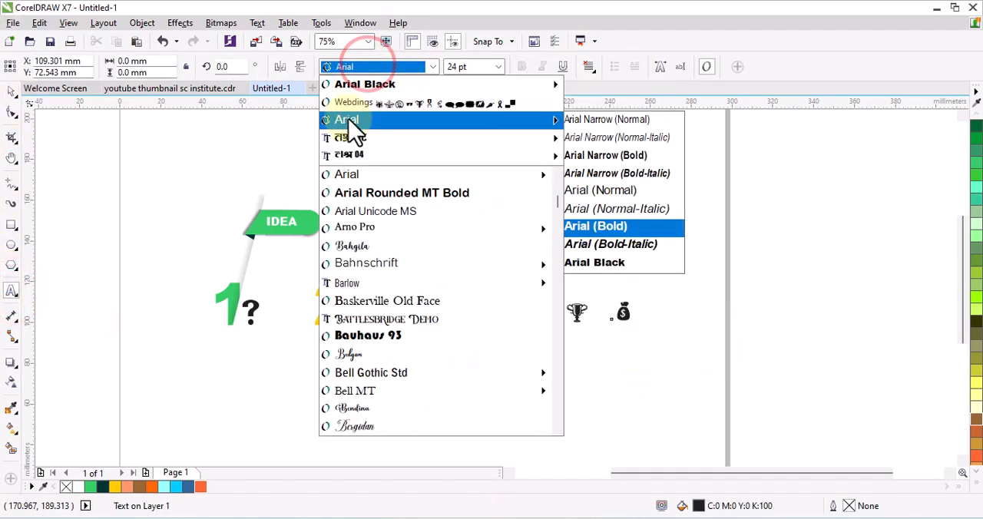
click(347, 116)
text(Creative)
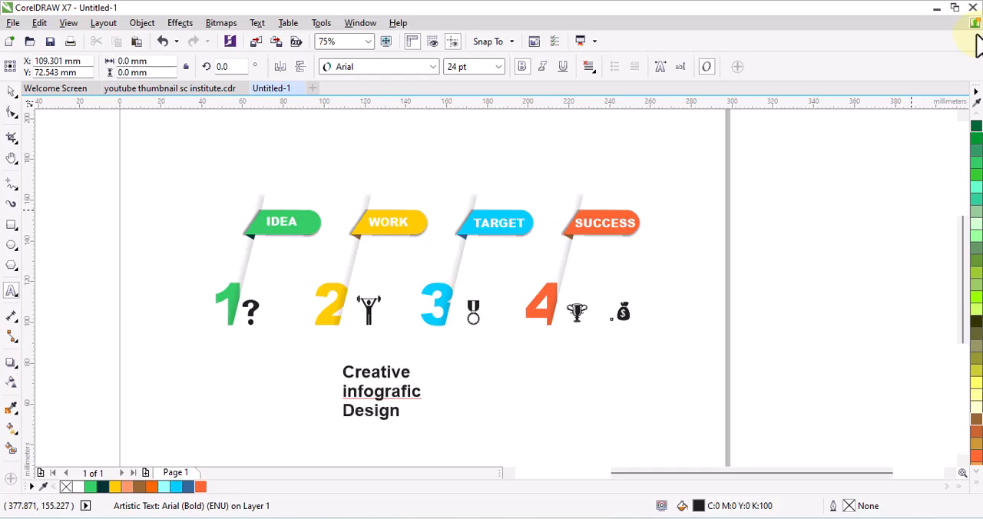
- Capitalise the first letter of the caption's second line so that it reads "Infografic"
click(352, 391)
scroll(361, 393, up, 2)
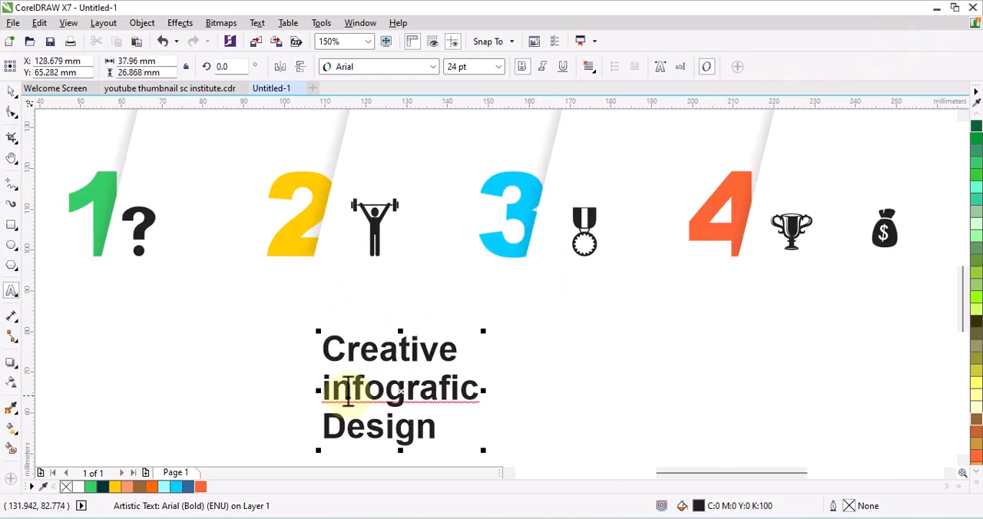
click(330, 393)
key(Escape)
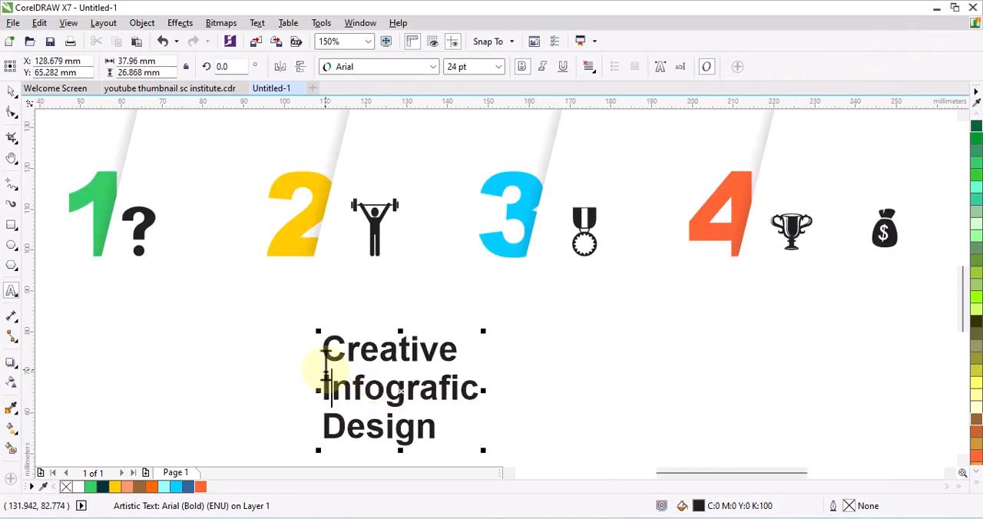
click(533, 413)
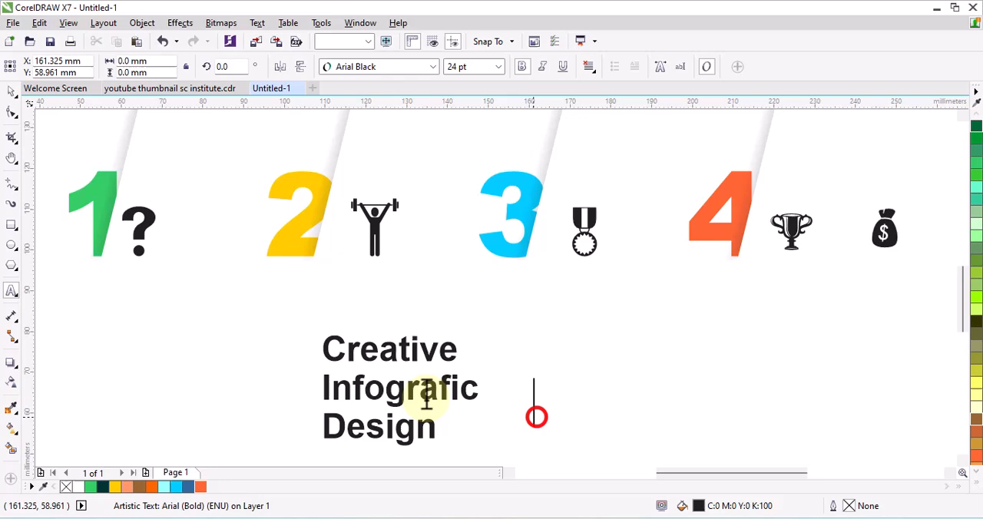
- Centre-align the three lines of the Creative Infografic Design caption
scroll(380, 372, down, 2)
click(384, 376)
drag(345, 345, 415, 388)
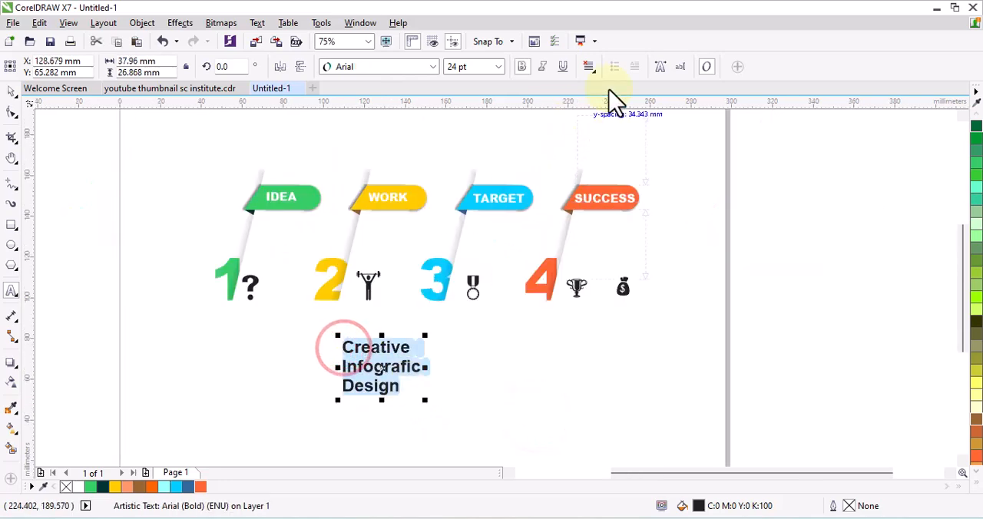
click(594, 71)
click(603, 117)
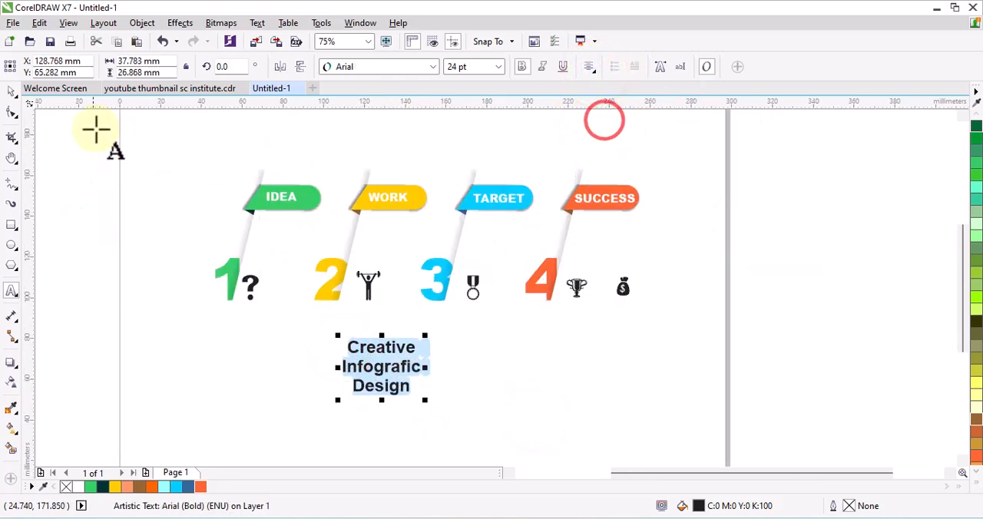
- Shrink the caption to about 19 by 14 mm and position it between the IDEA banner and numeral 1
click(9, 92)
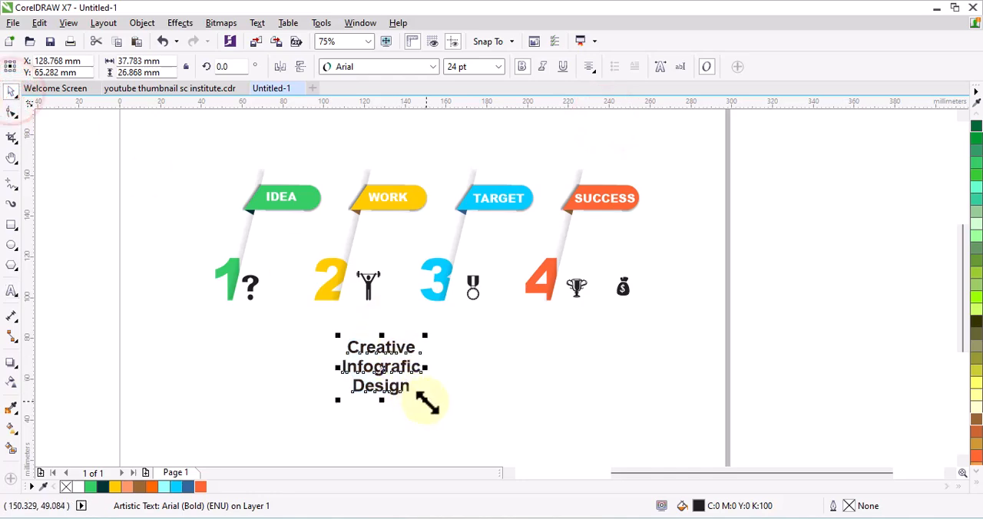
drag(425, 400, 396, 389)
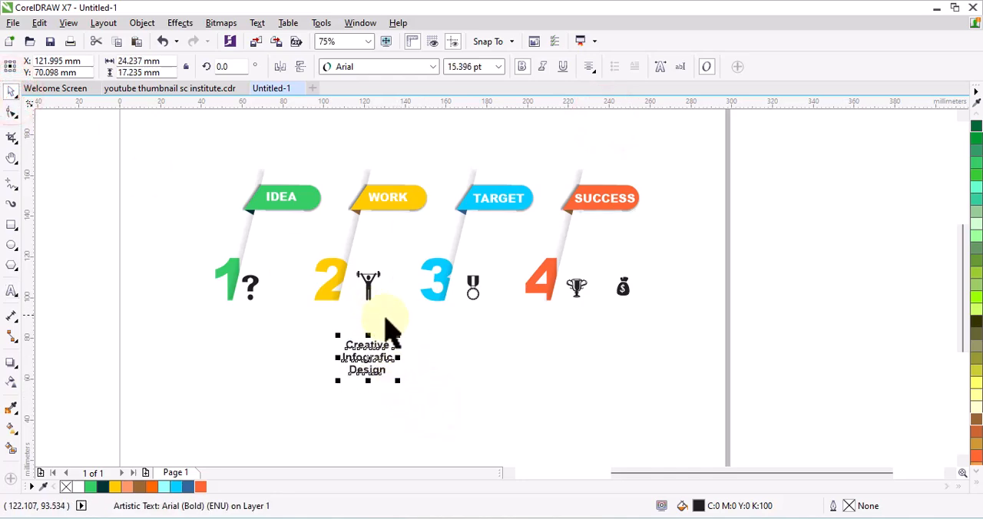
drag(368, 361, 283, 239)
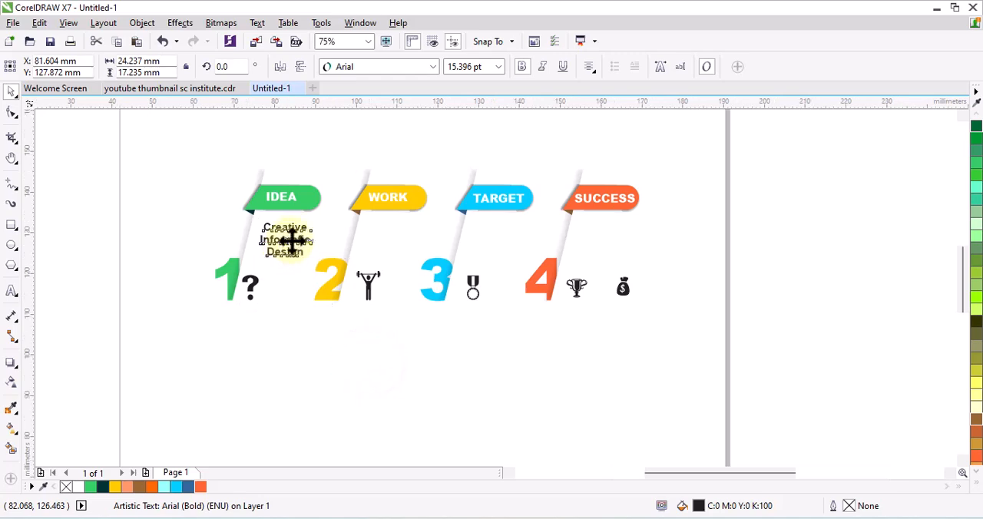
scroll(299, 246, up, 4)
drag(374, 317, 332, 287)
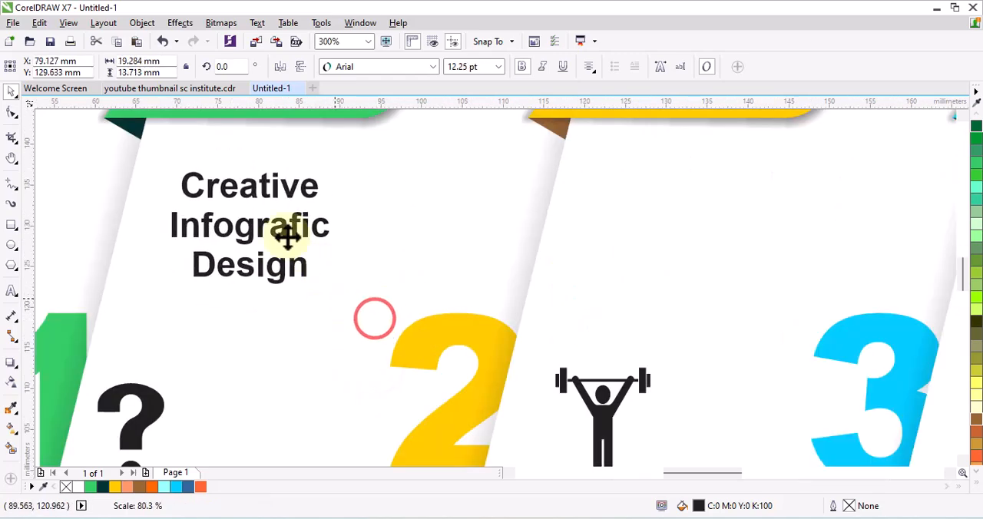
drag(252, 229, 252, 255)
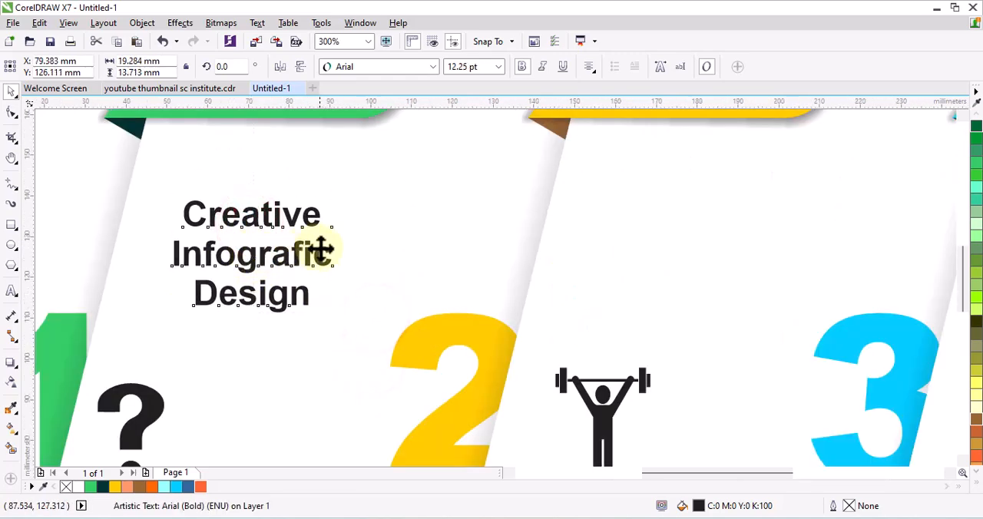
- Shrink the caption further to about 15 by 10 mm and adjust its position beneath the IDEA banner
scroll(319, 250, down, 1)
scroll(316, 253, up, 1)
mouse_move(259, 246)
mouse_down()
mouse_move(263, 253)
mouse_move(265, 244)
mouse_up()
scroll(264, 254, down, 1)
drag(307, 271, 276, 243)
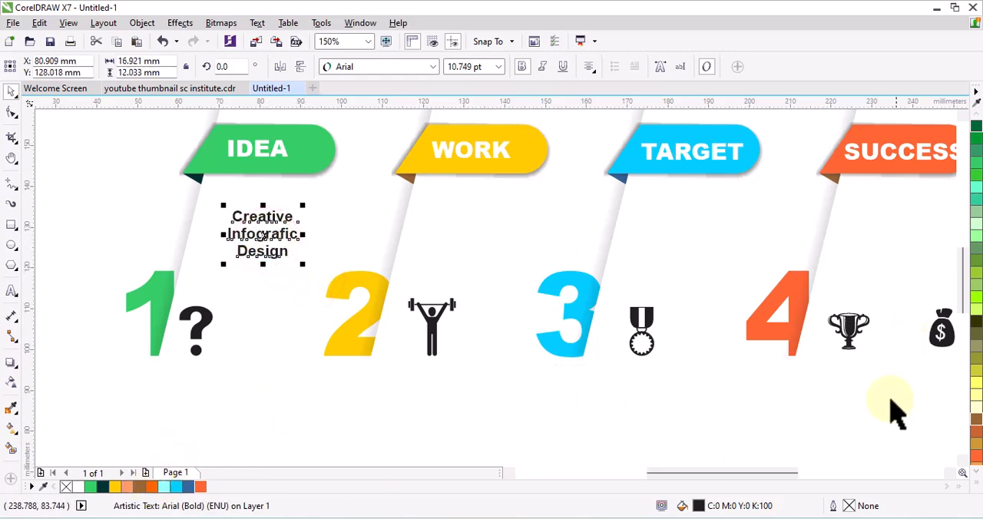
drag(305, 265, 296, 259)
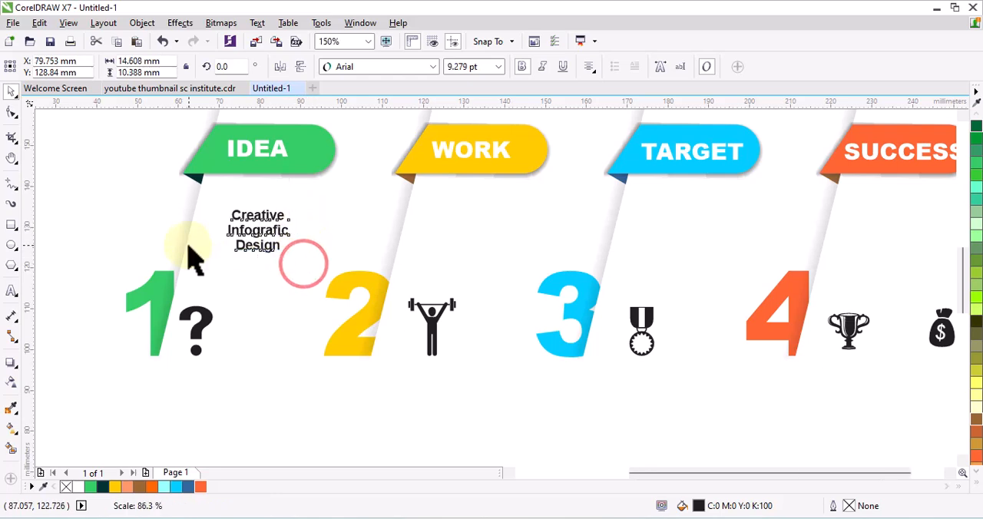
- Bring the Creative Infografic Design caption across to beneath the WORK banner, keeping it at the same height
scroll(230, 242, down, 2)
scroll(231, 242, up, 2)
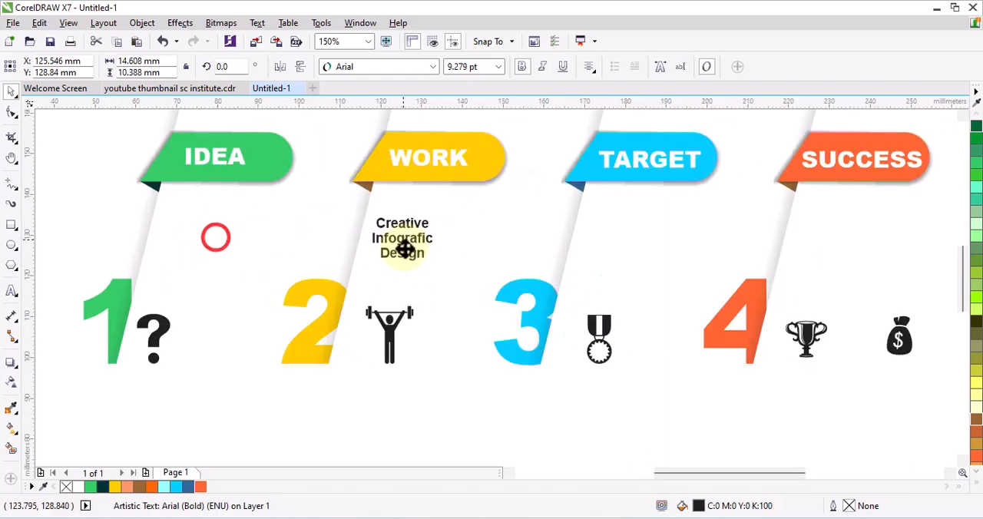